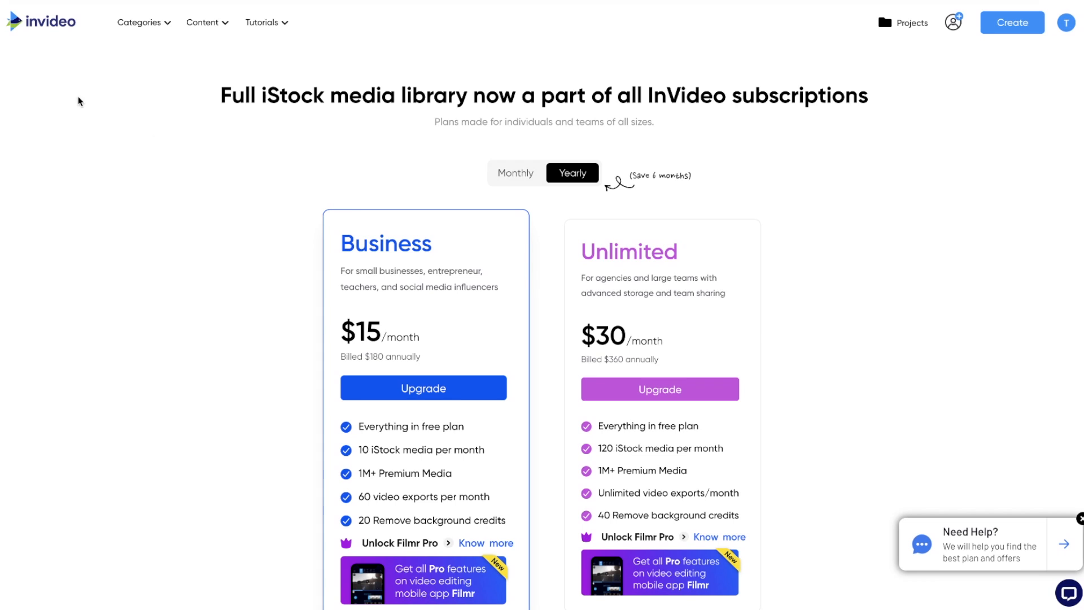
Step: Open the InVideo home page and examine its creation options, video dimensions, trending templates, tutorials and webinar sections
left_click(29, 25)
scroll(281, 202, "down", 3)
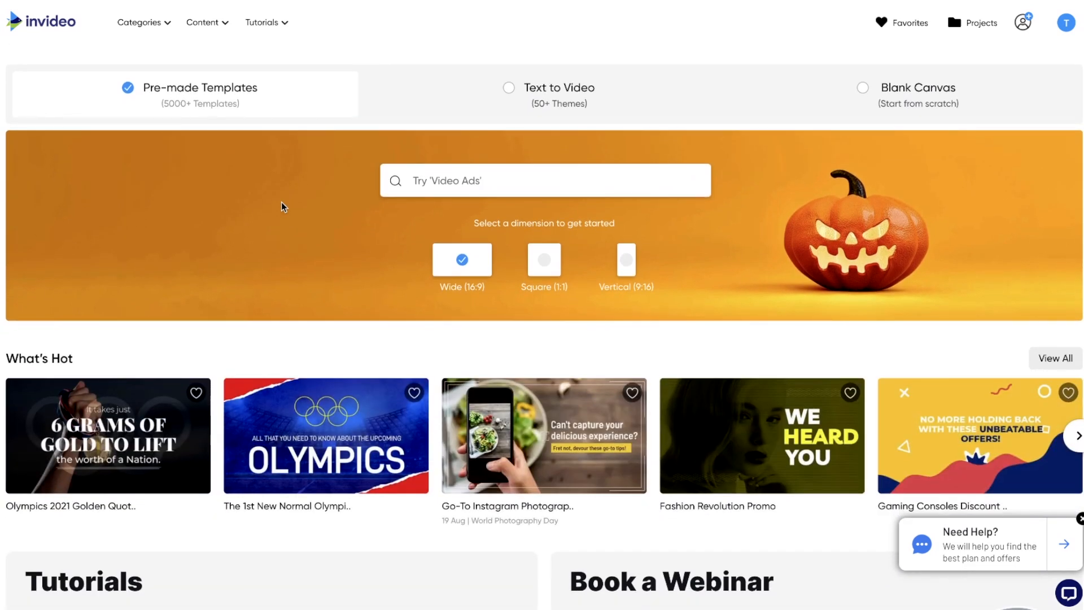
scroll(281, 206, "down", 1)
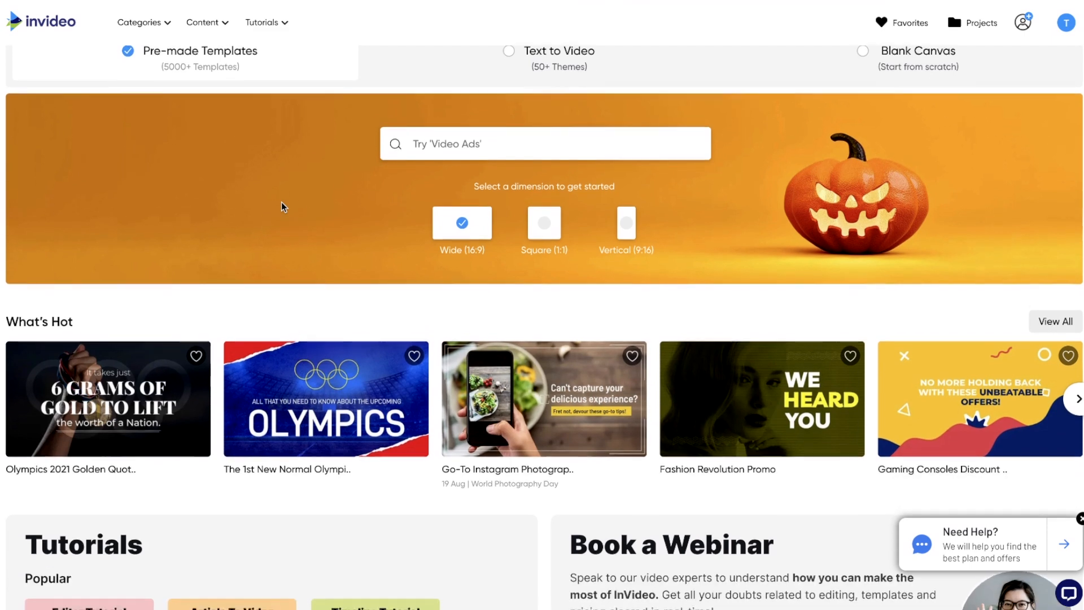
scroll(281, 206, "down", 1)
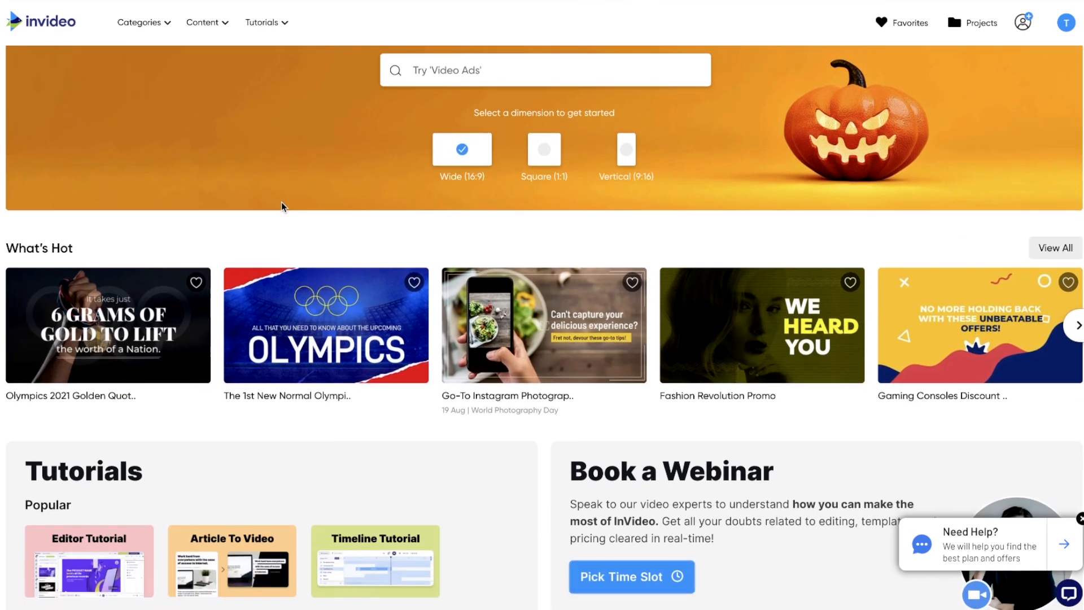
scroll(281, 202, "down", 1)
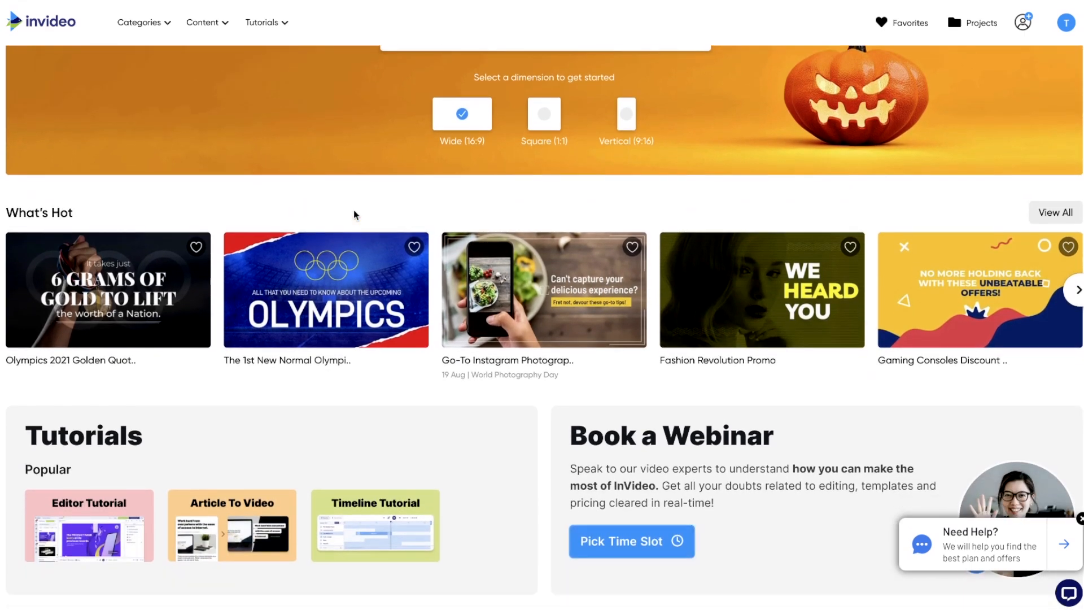
scroll(354, 210, "down", 1)
scroll(649, 337, "down", 1)
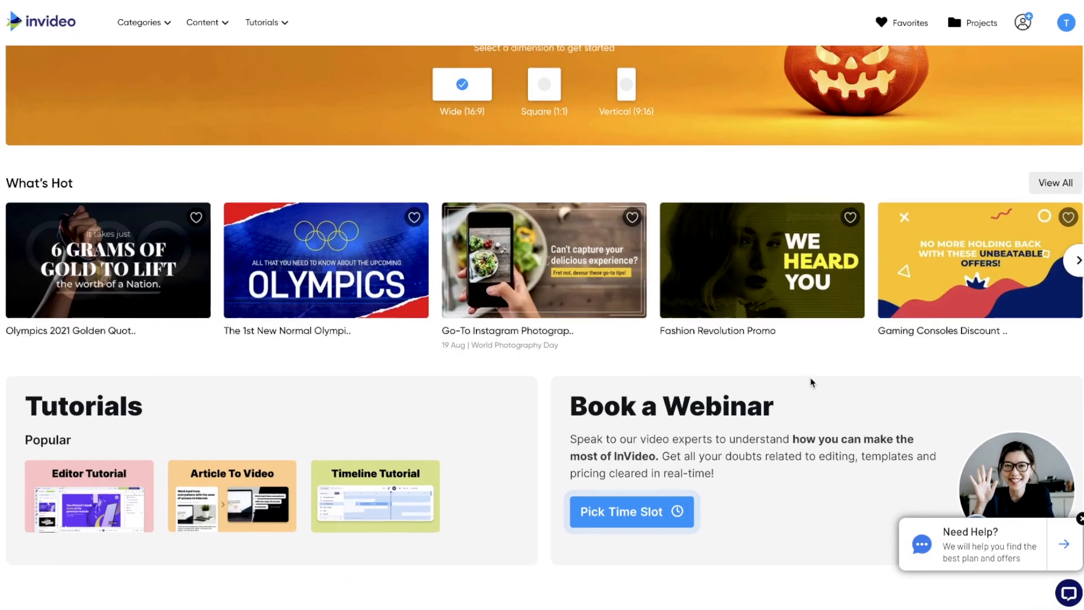
scroll(811, 377, "up", 2)
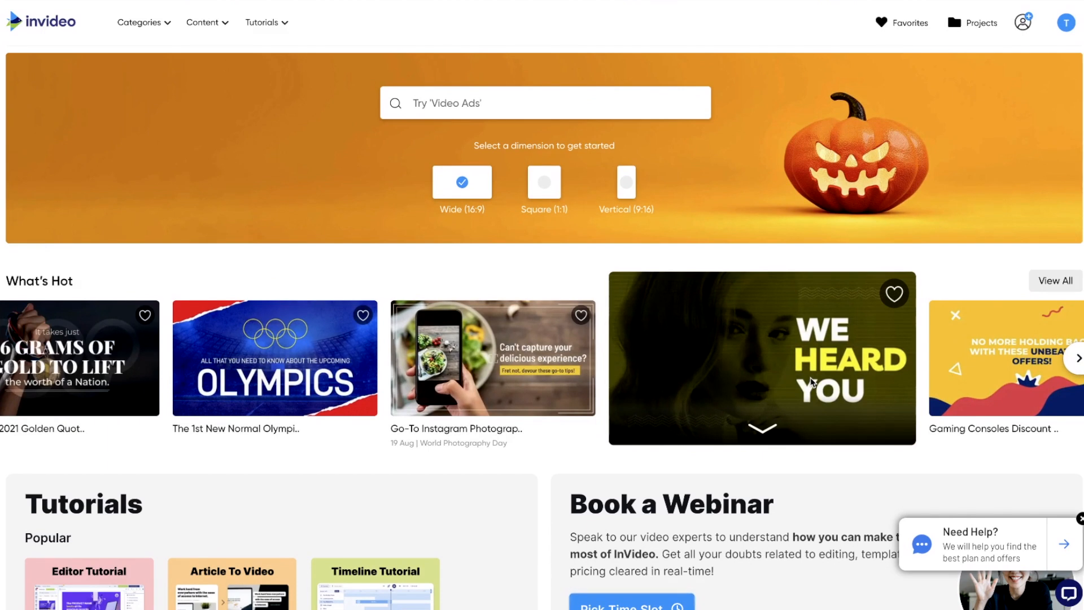
scroll(810, 382, "up", 1)
scroll(645, 262, "up", 1)
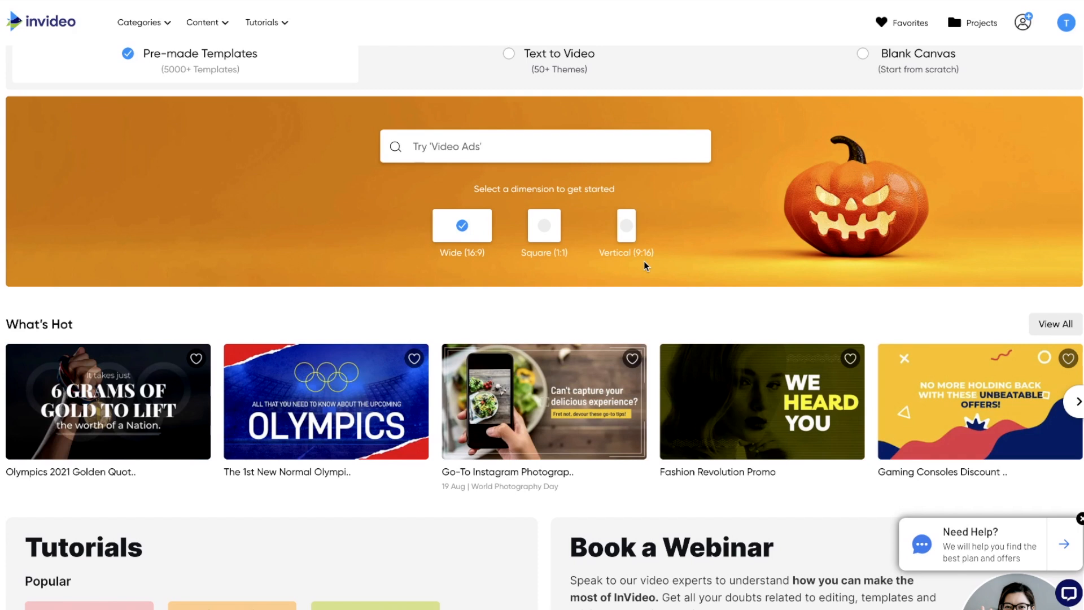
scroll(643, 261, "up", 1)
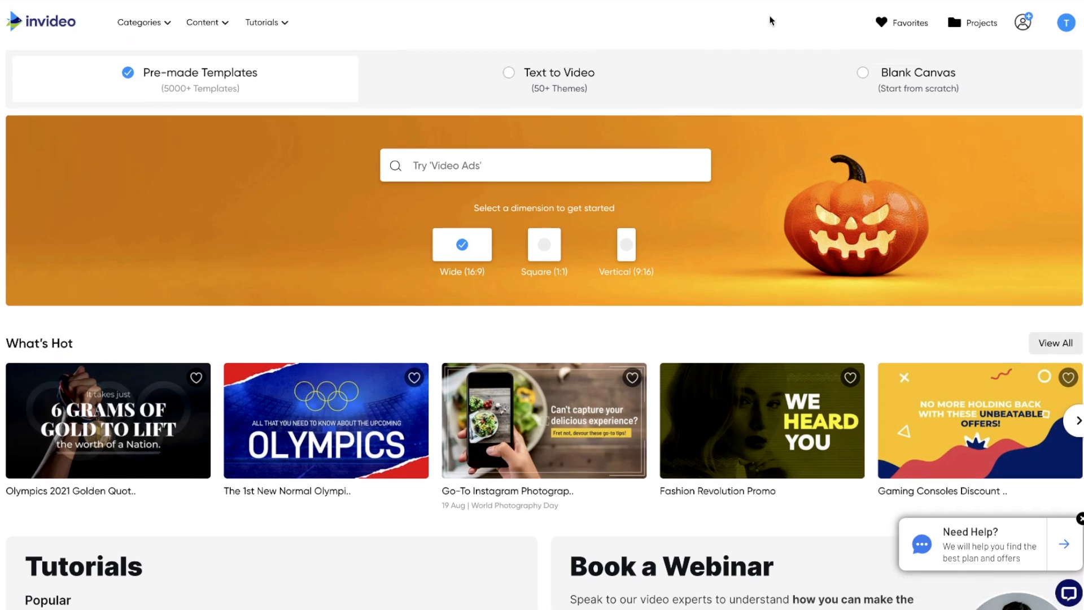
scroll(733, 117, "down", 3)
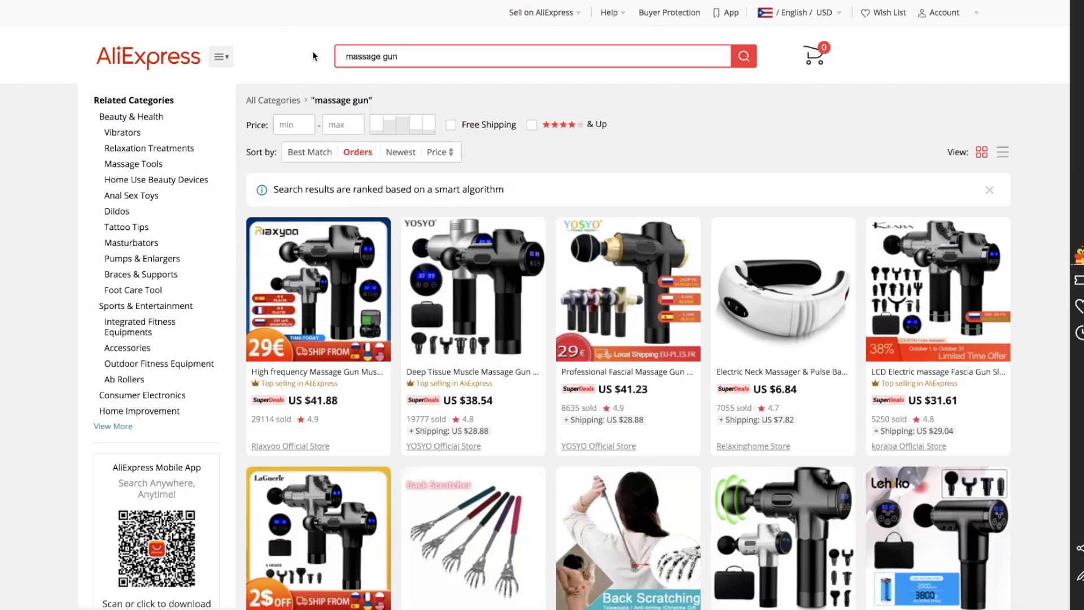
triple_click(360, 54)
left_click(361, 54)
triple_click(362, 54)
left_click(315, 55)
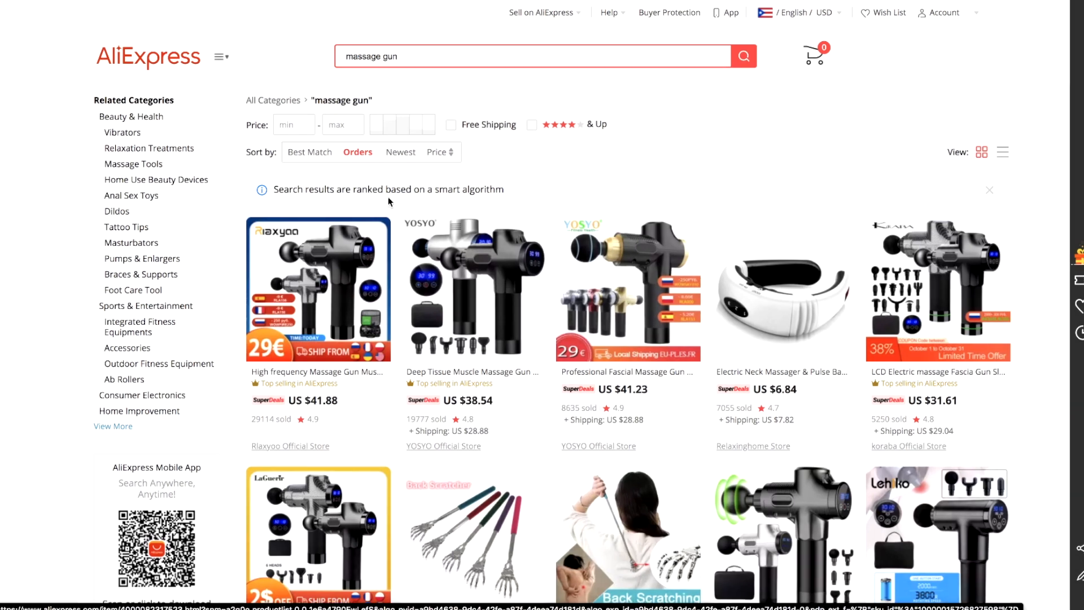
triple_click(382, 63)
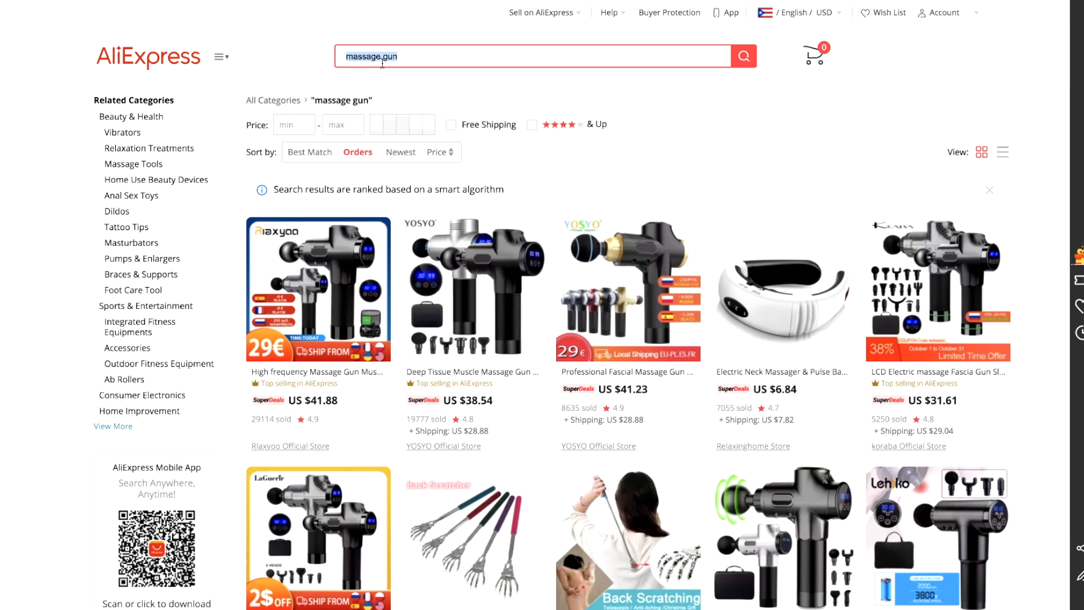
left_click(314, 87)
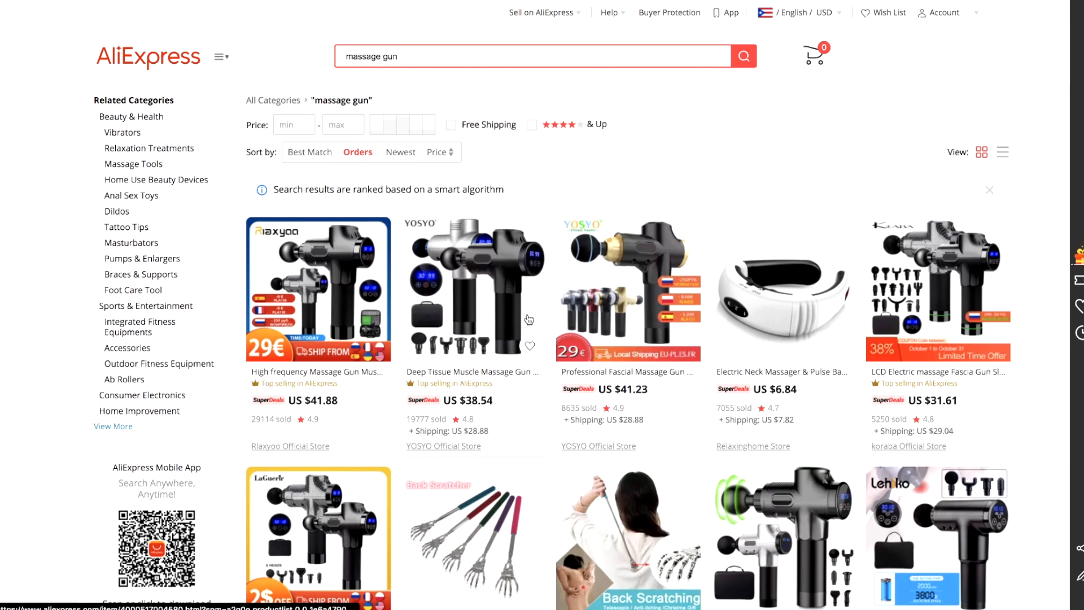
Step: From the AliExpress massage gun results, open the Rlaxyoo, YOSYO Deep Tissue and koraba LCD massage gun listings in separate tabs
left_click(372, 338)
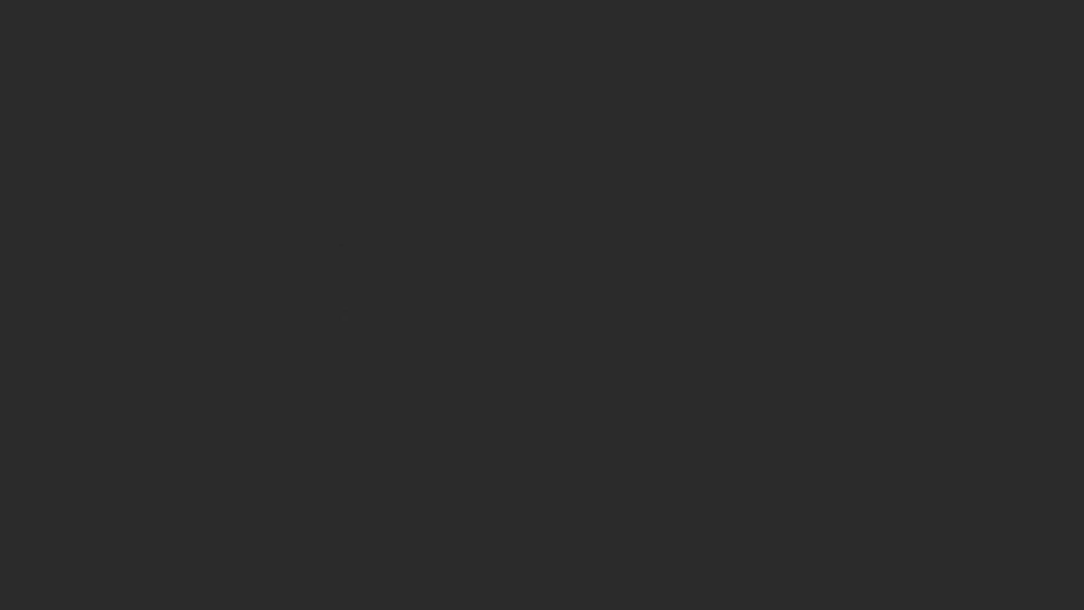
key("ctrl+shift+Tab")
left_click(443, 273)
key("ctrl+shift+Tab")
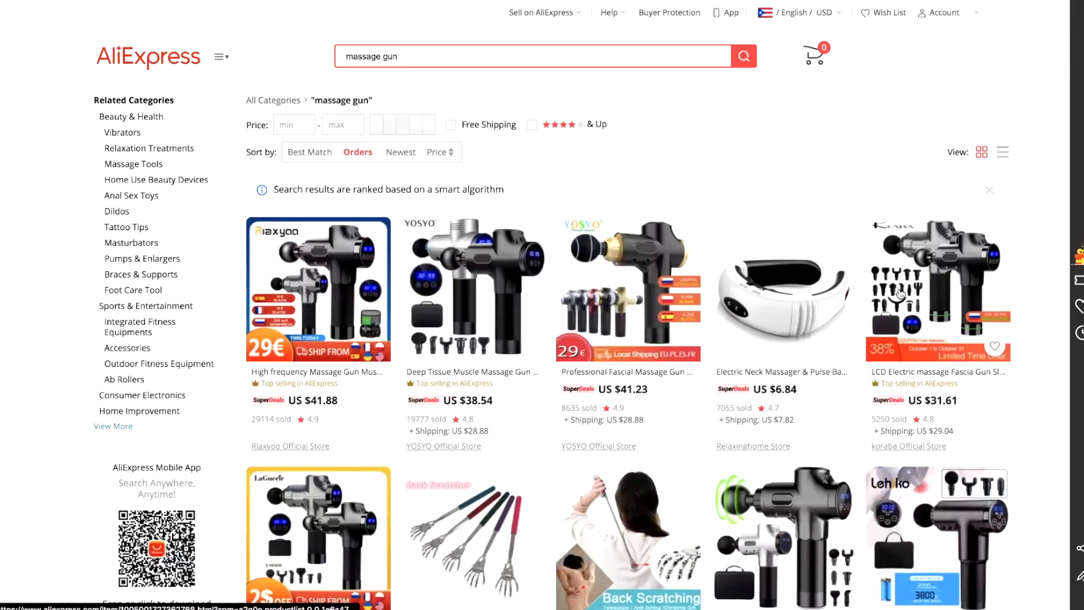
left_click(993, 350)
key("ctrl+shift+Tab")
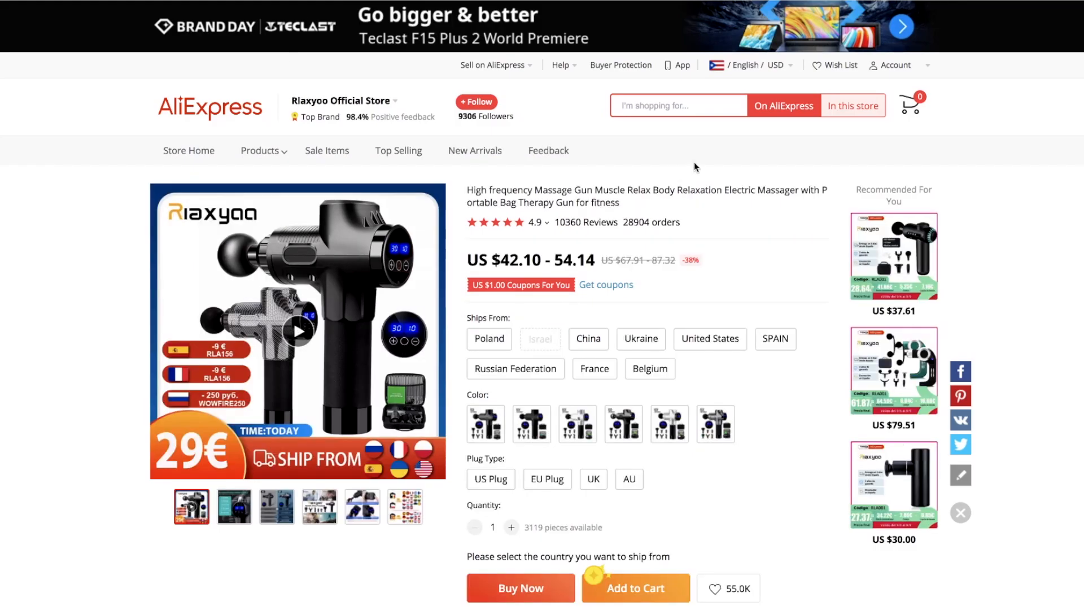
Step: Preview several parts of the Rlaxyoo massage gun's product video and pause it near the beginning
left_click(298, 333)
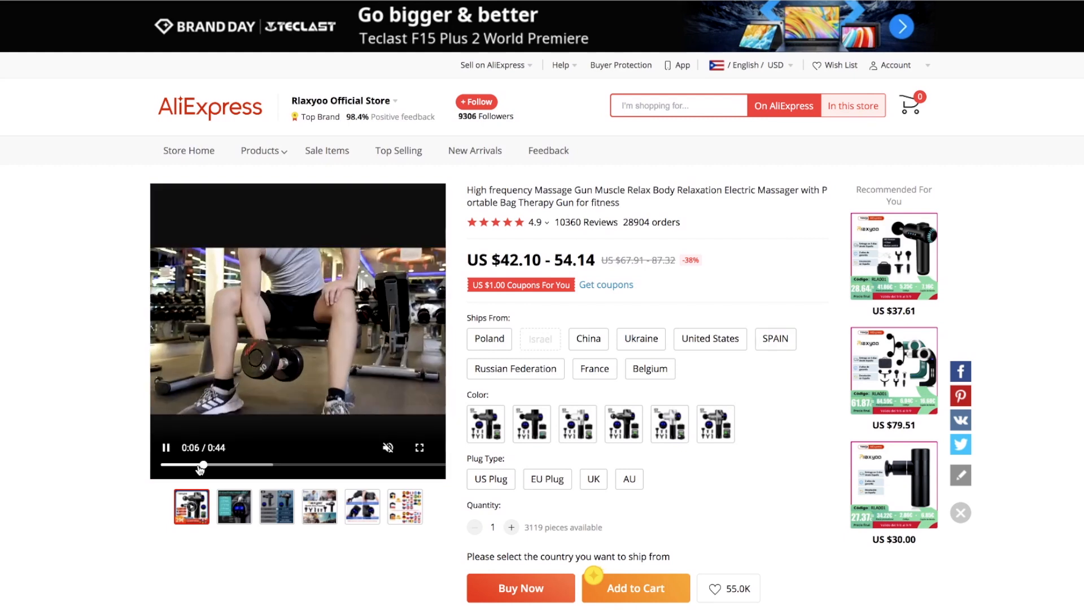
left_click(237, 465)
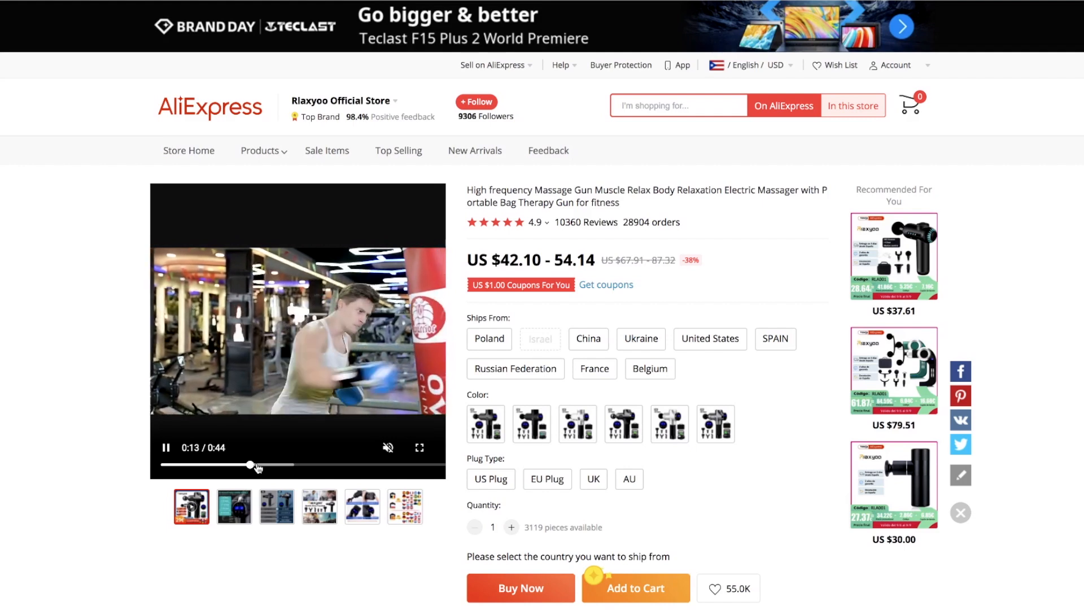
left_click_drag(248, 465, 173, 465)
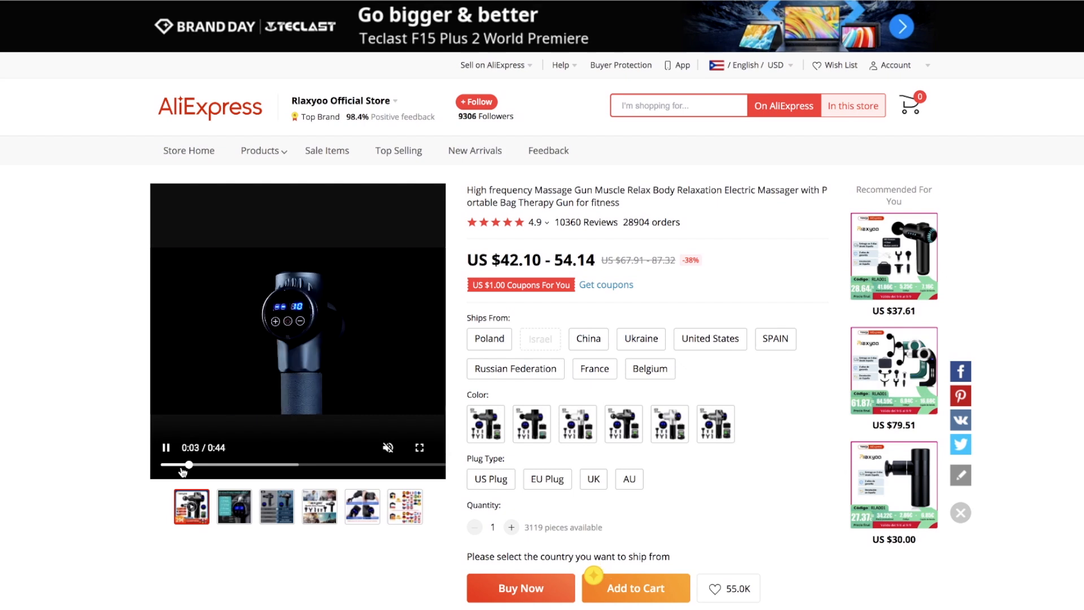
left_click(167, 449)
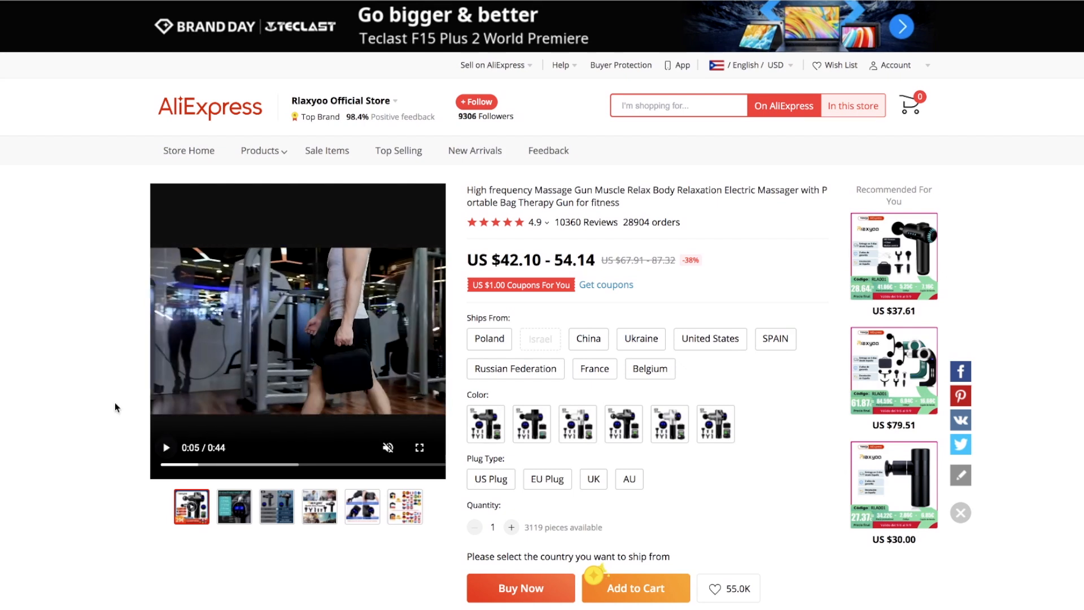
Step: Inspect the product page's code and search its elements for "mp4"
scroll(104, 405, "down", 2)
scroll(104, 404, "up", 3)
right_click(103, 279)
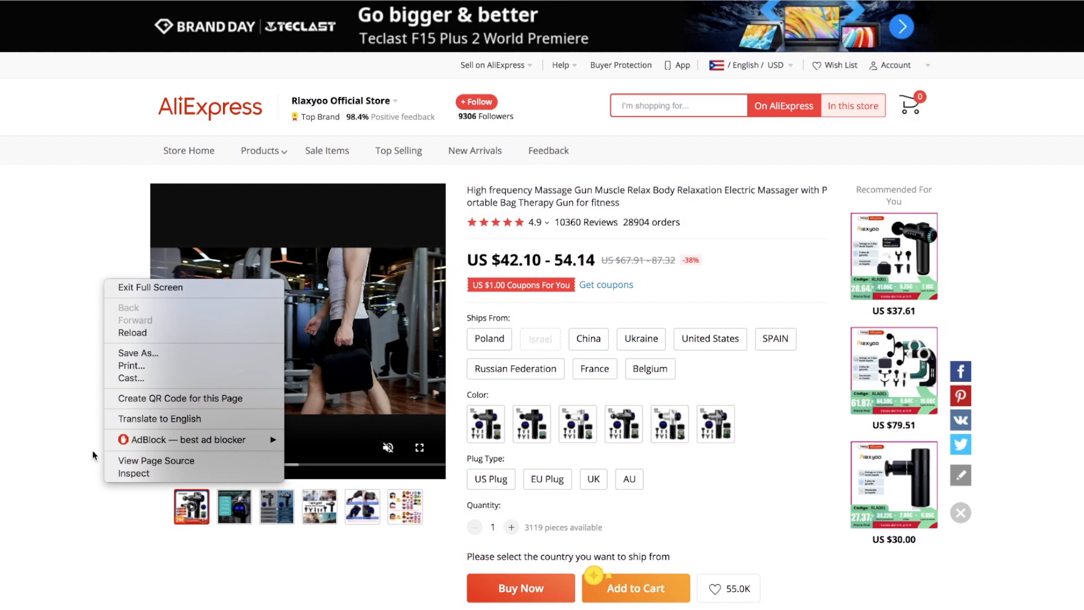
left_click(48, 459)
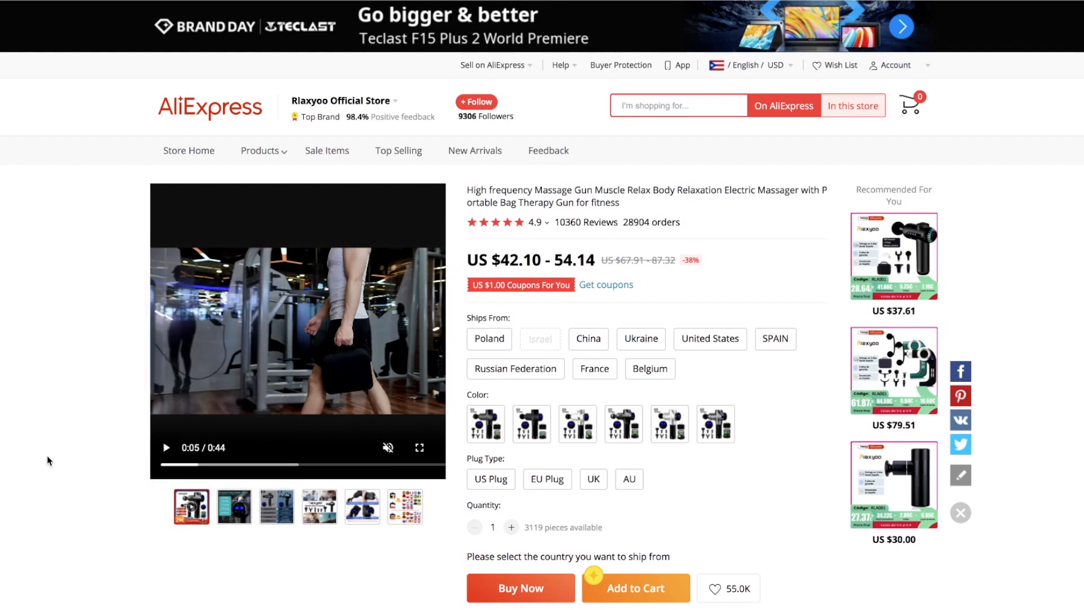
right_click(49, 335)
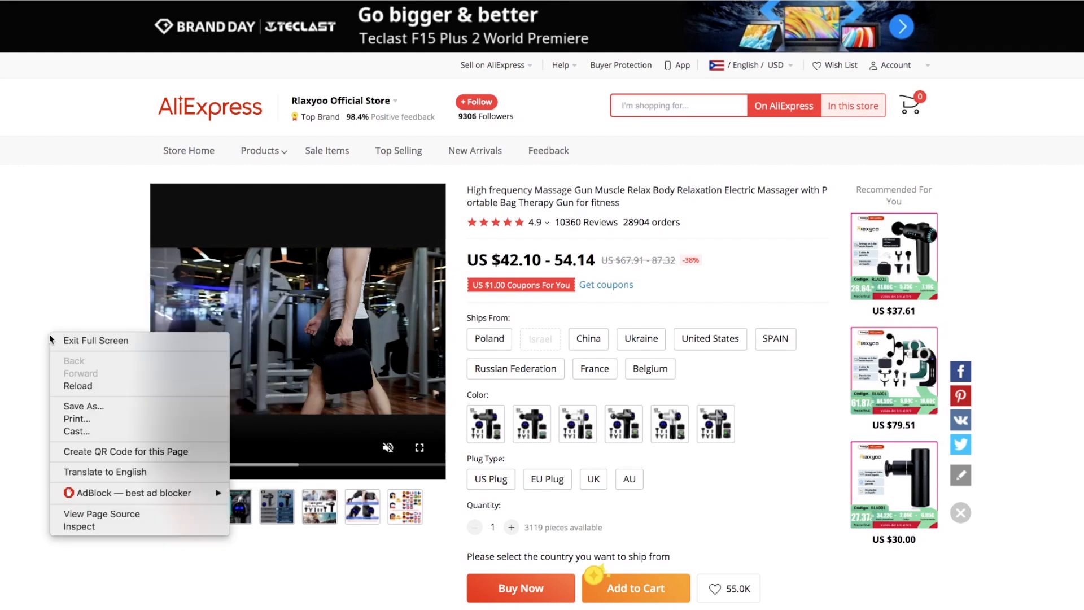
left_click(95, 523)
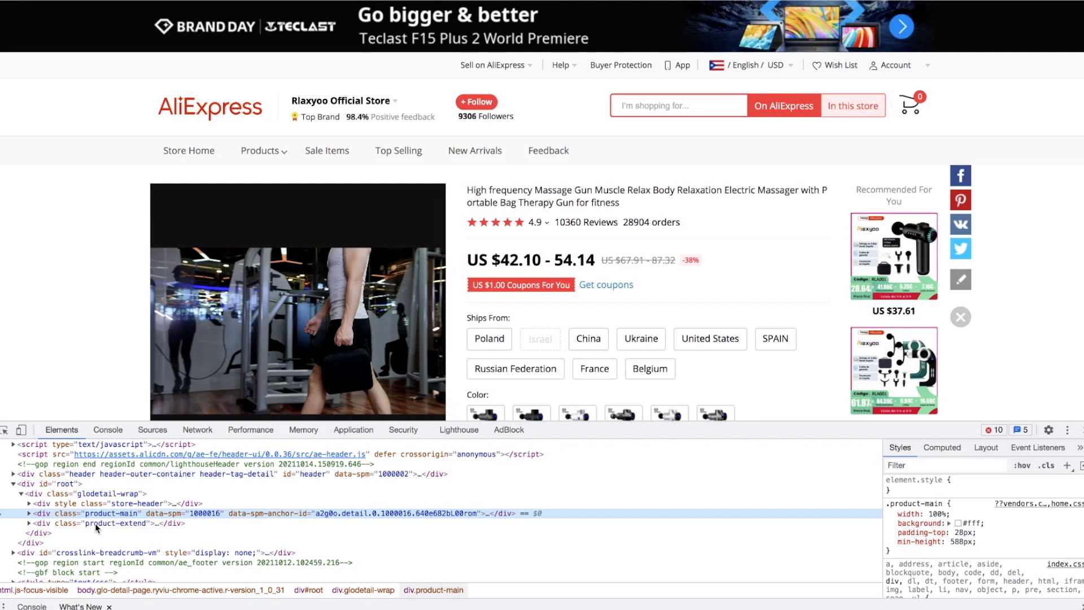
key("ctrl+f")
type("mp4")
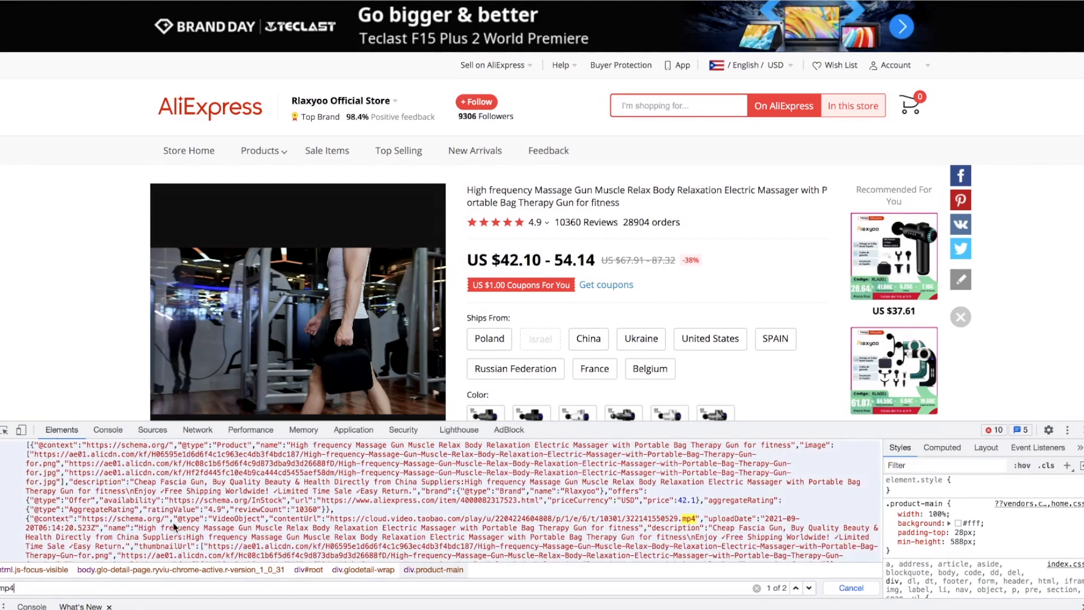
Step: Copy the product video's full MP4 address from the contentUrl value in the page code
double_click(688, 518)
left_click(678, 517)
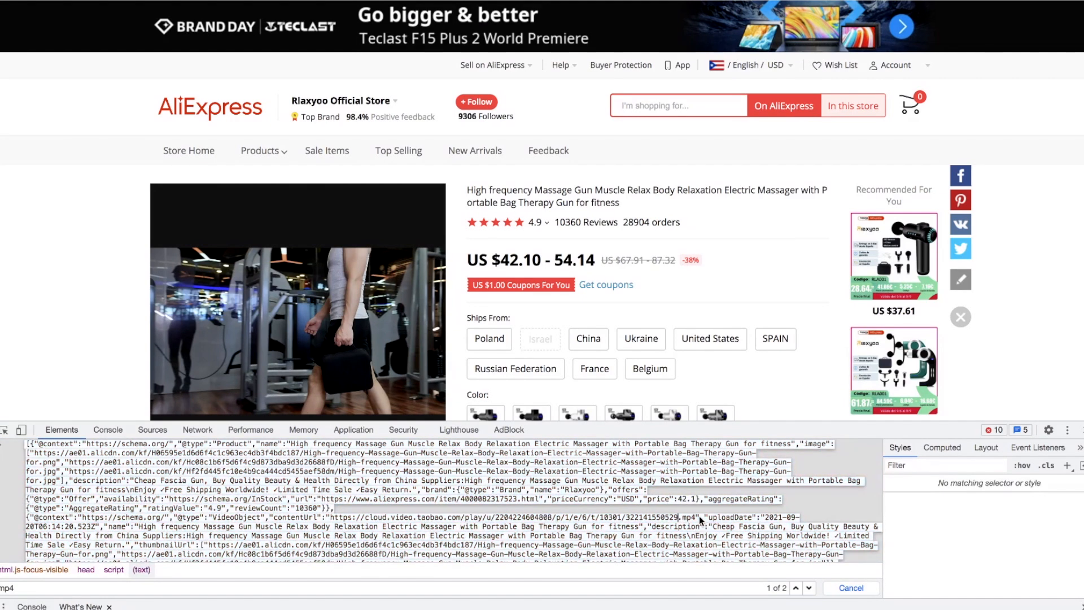
left_click_drag(698, 519, 328, 521)
key("super+c")
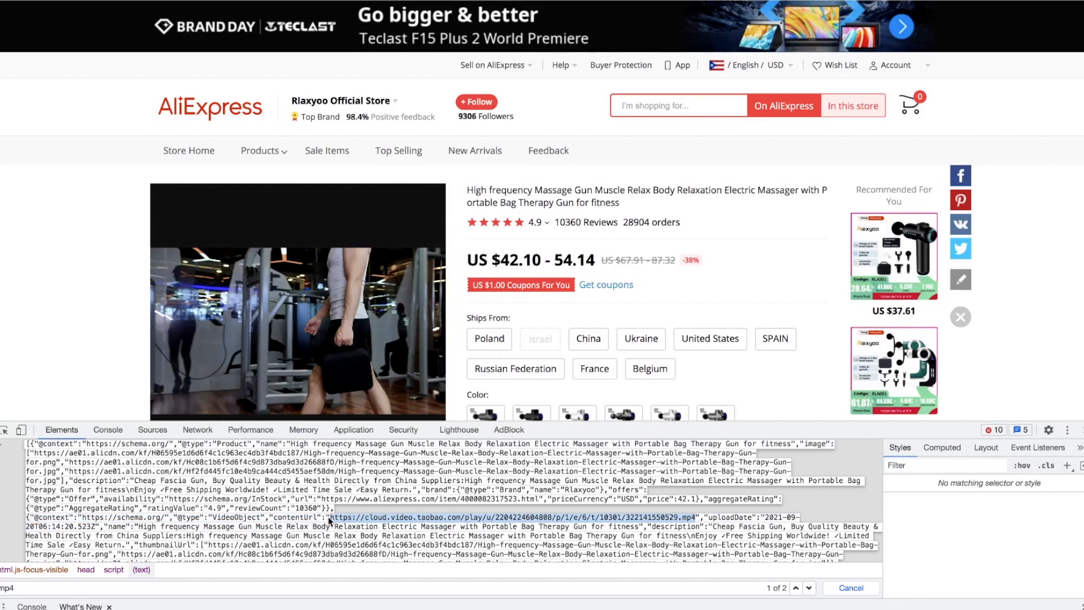
Step: Load the copied MP4 address in a new browser tab and download the video
key("super+t")
key("super+v")
key("Return")
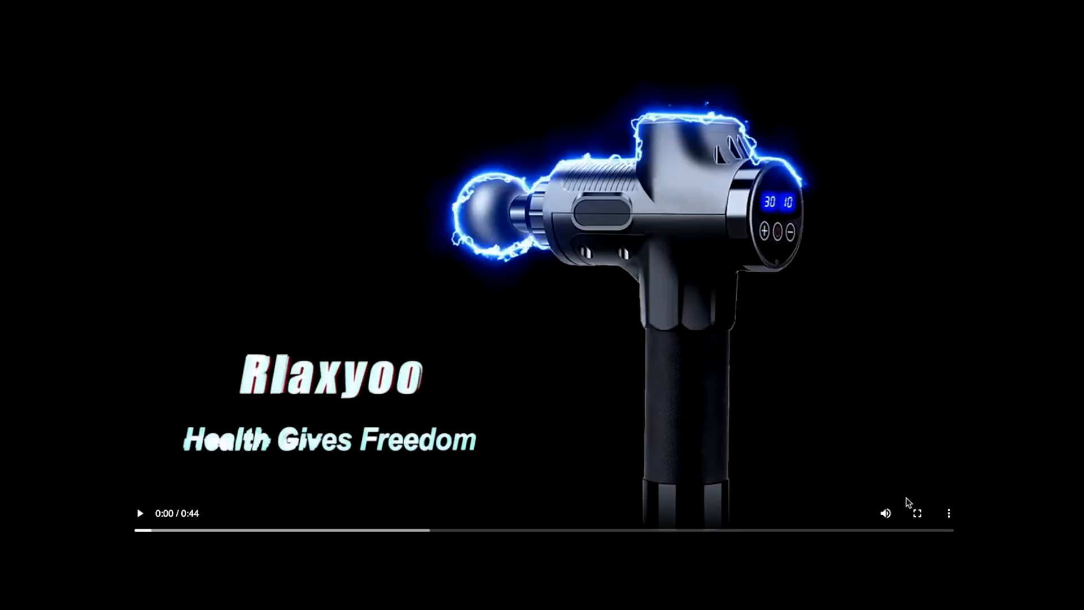
left_click(948, 515)
left_click(907, 450)
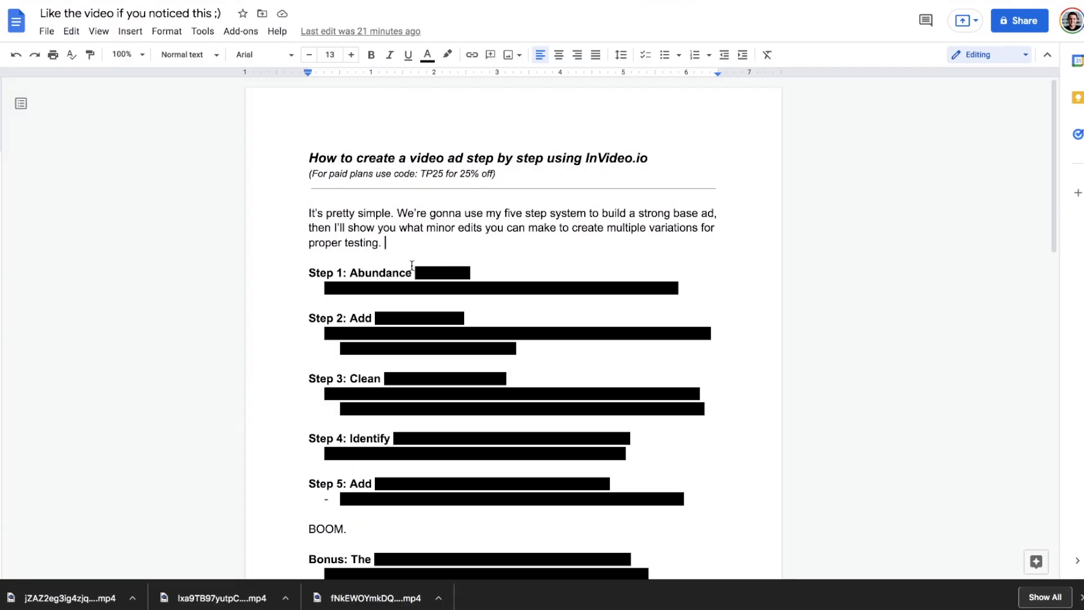
Step: In the Google Docs video ad guide, remove the black highlight from the Step 1 heading and its bullet
left_click_drag(412, 273, 673, 288)
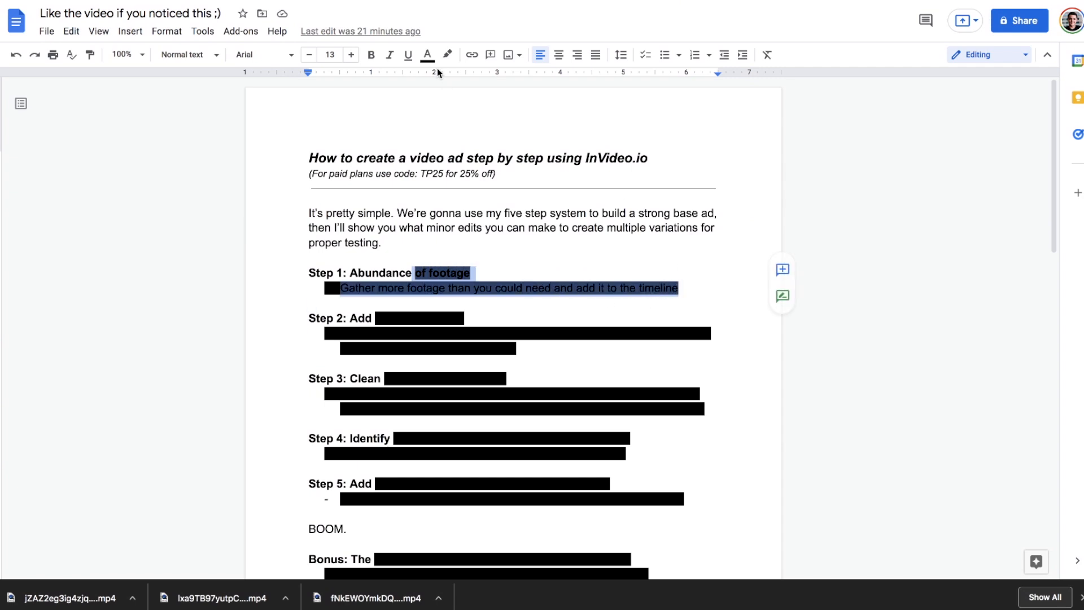
left_click(447, 54)
left_click(499, 254)
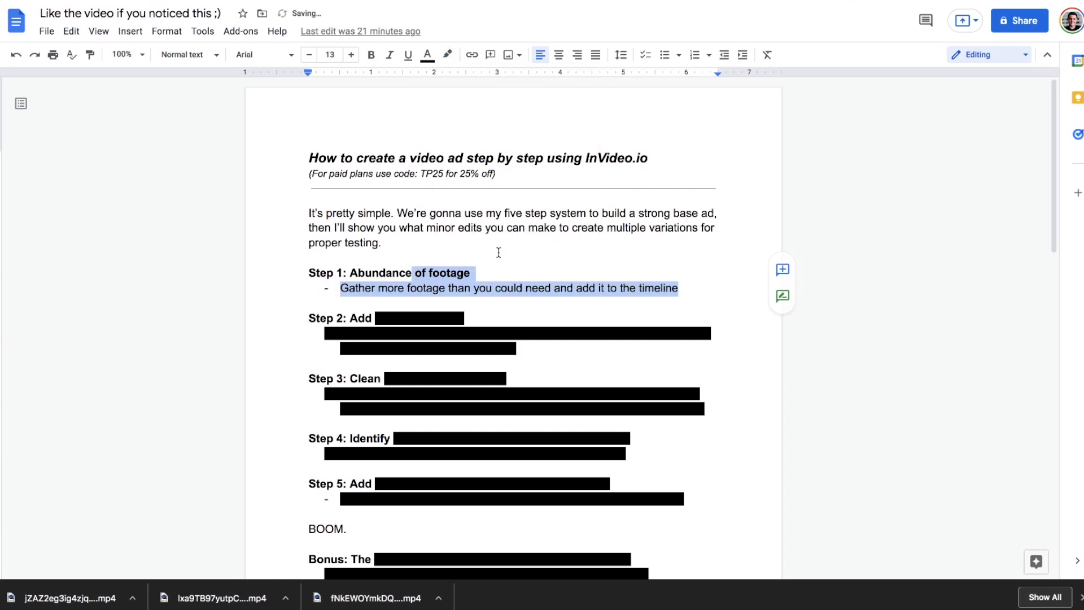
left_click(487, 270)
left_click_drag(347, 272, 477, 271)
left_click(477, 272)
left_click_drag(339, 288, 678, 288)
left_click(476, 271)
left_click(677, 288)
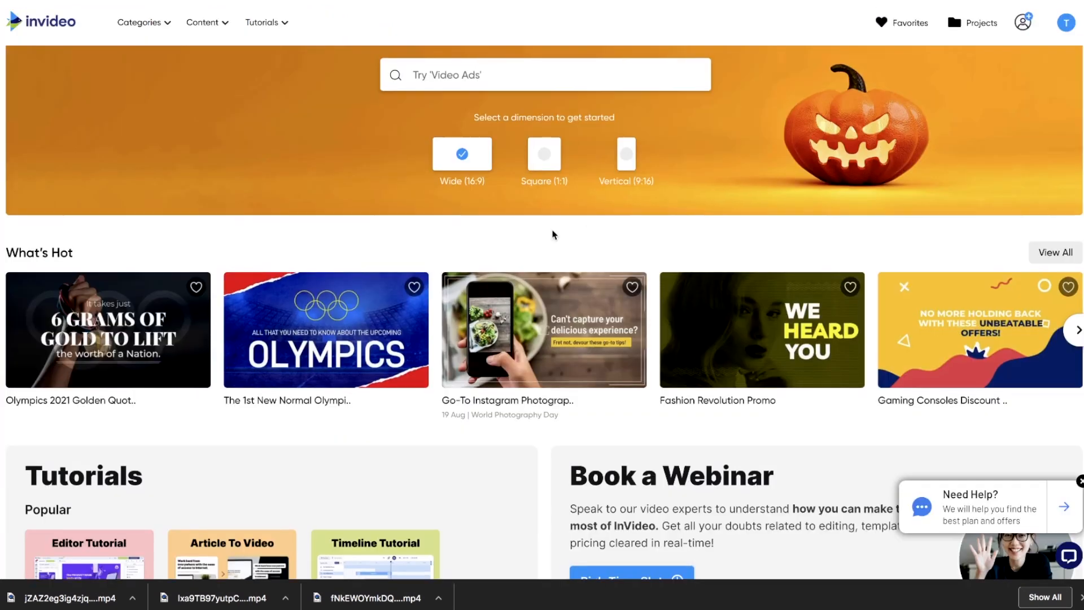
Step: Switch to InVideo and choose Blank Canvas with the Square (1:1) dimension for the new video
scroll(553, 234, "up", 2)
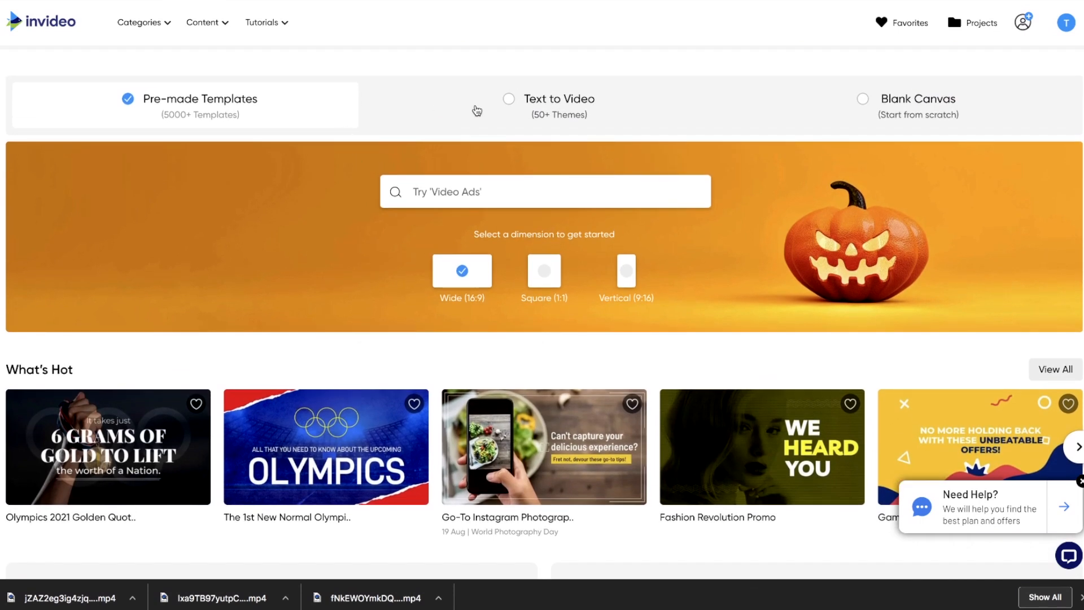
scroll(718, 206, "up", 1)
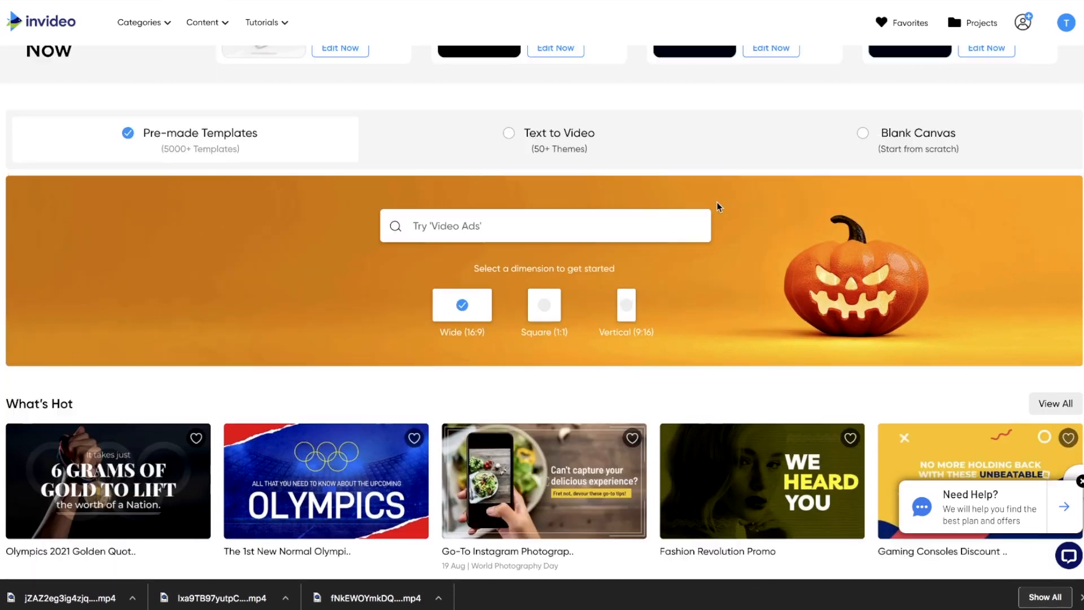
left_click(868, 151)
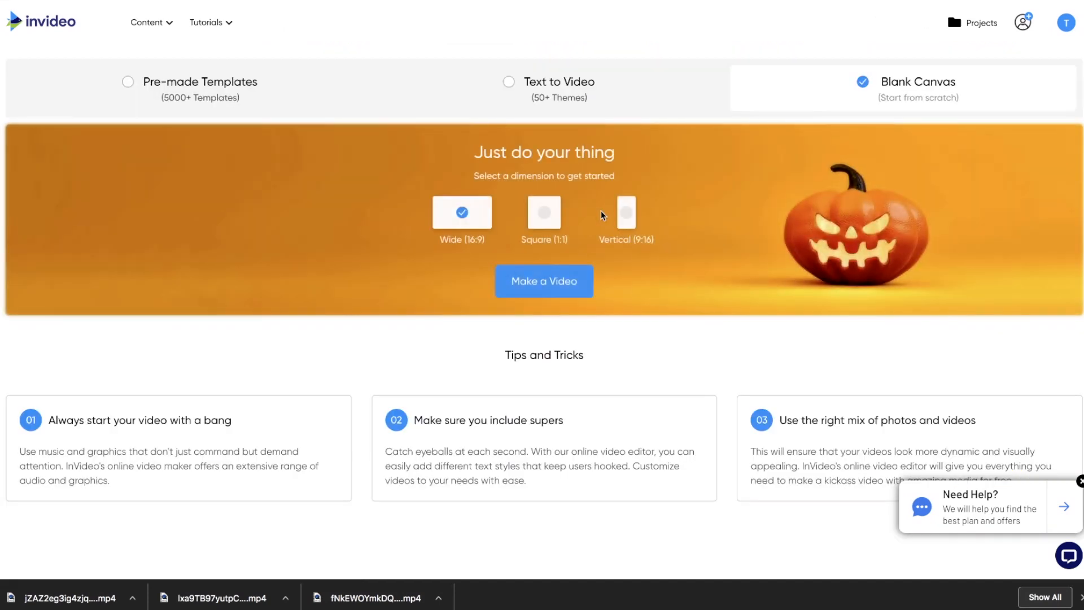
scroll(564, 217, "up", 3)
left_click(543, 389)
scroll(544, 392, "down", 2)
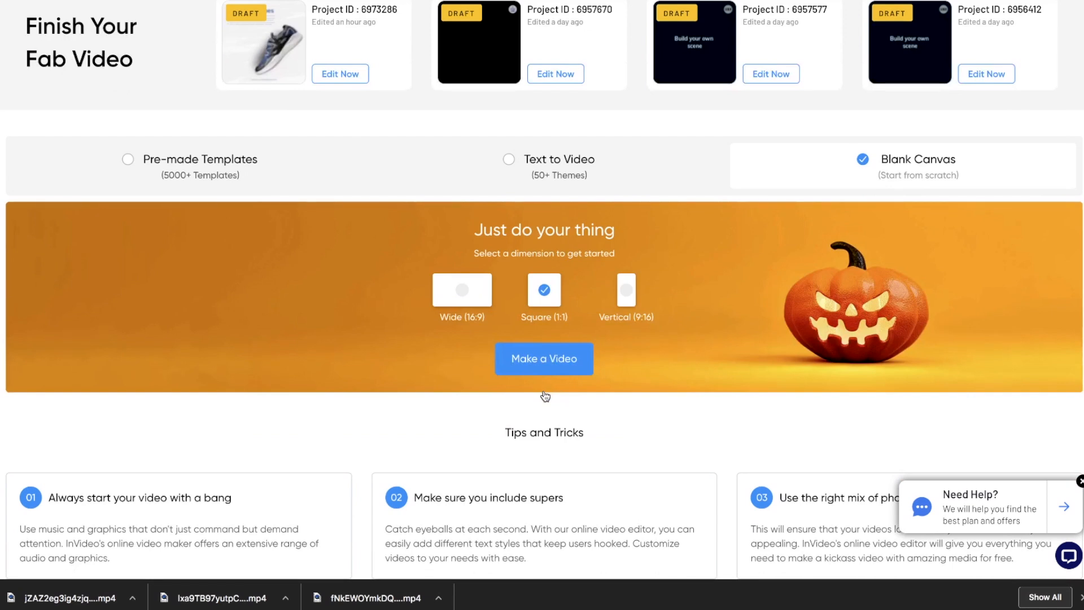
Step: Create the square video project and add the full 45-second uploaded massage gun clip to its scene
left_click(544, 364)
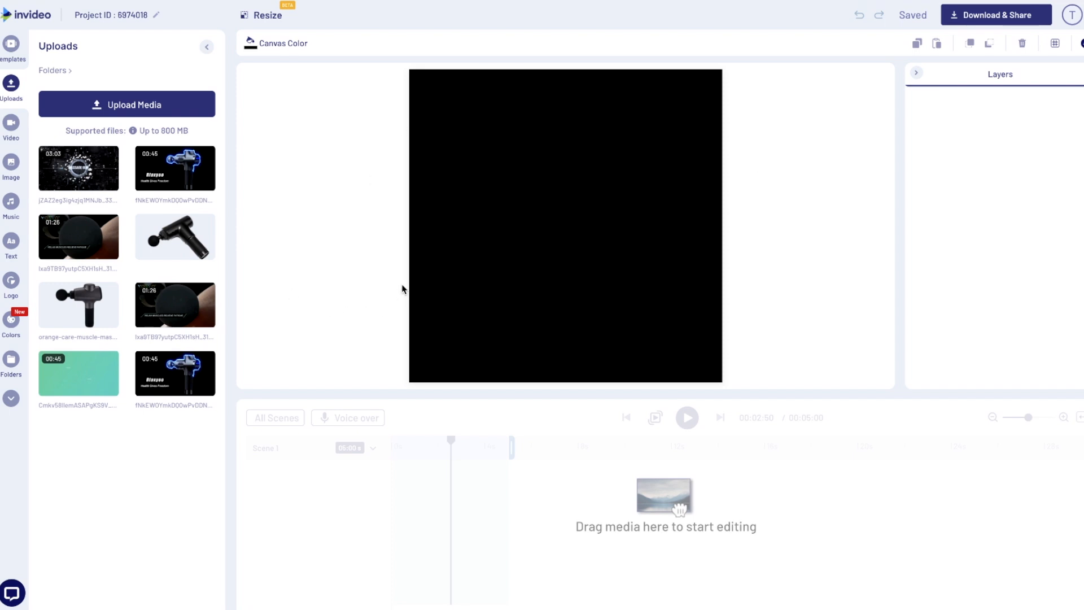
left_click(195, 181)
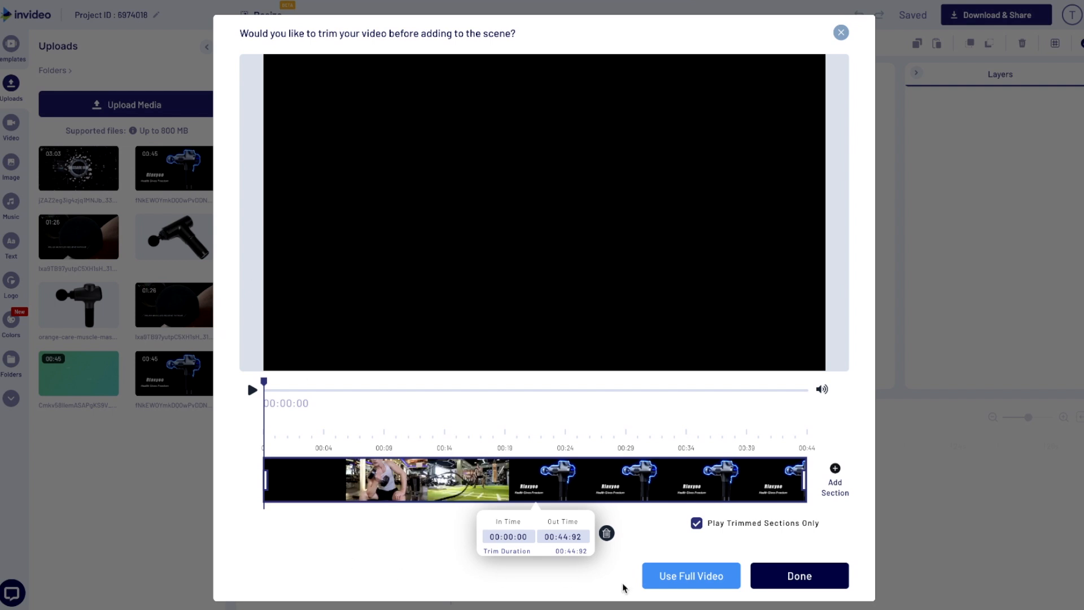
left_click(690, 575)
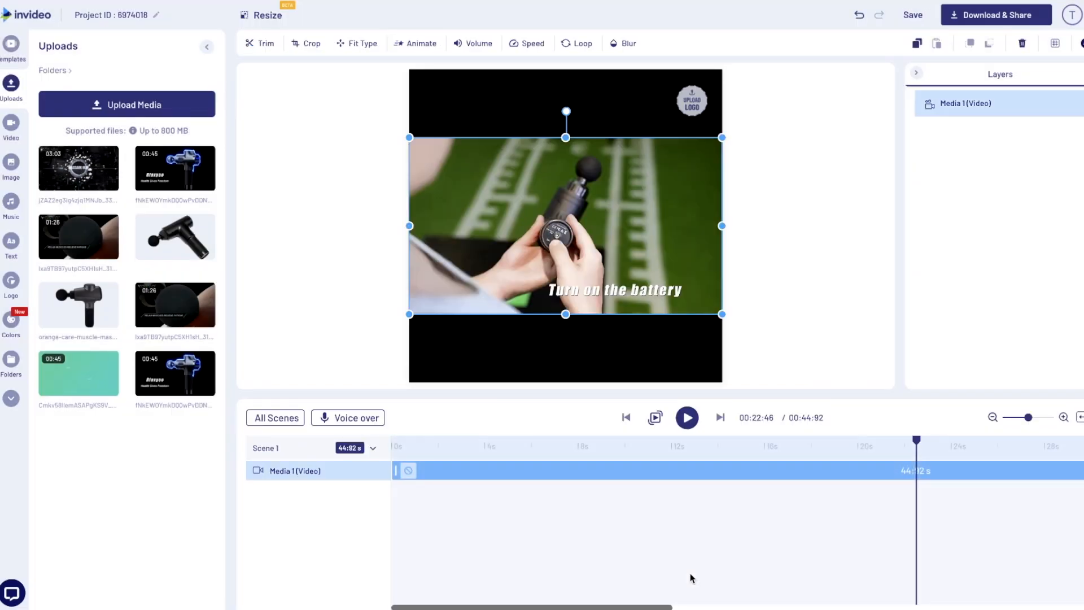
Step: Mute the massage gun clip by setting its volume to 0%
left_click(474, 44)
double_click(574, 74)
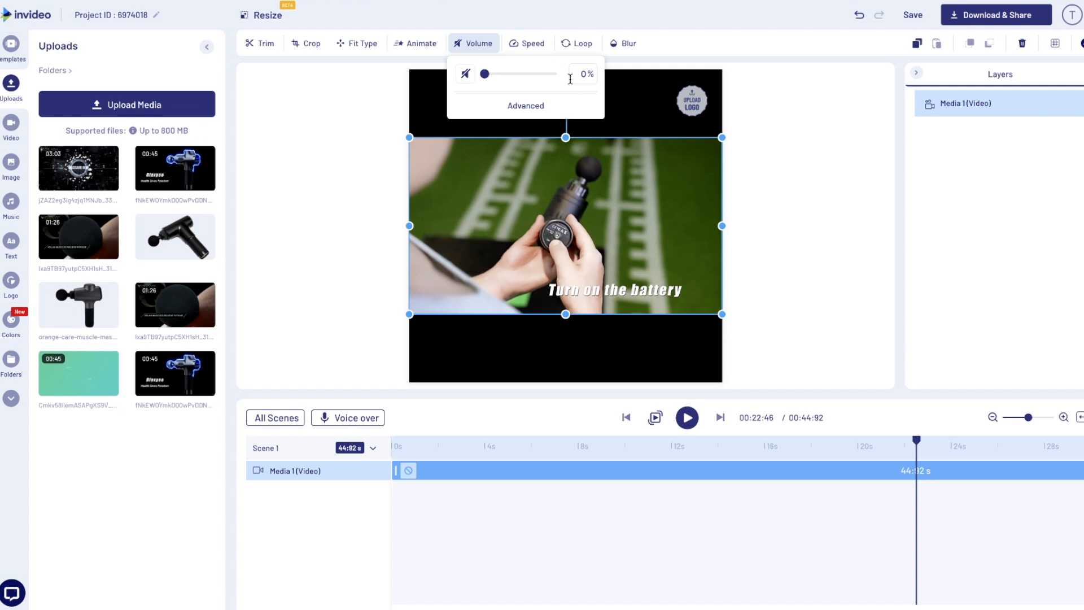
left_click(376, 99)
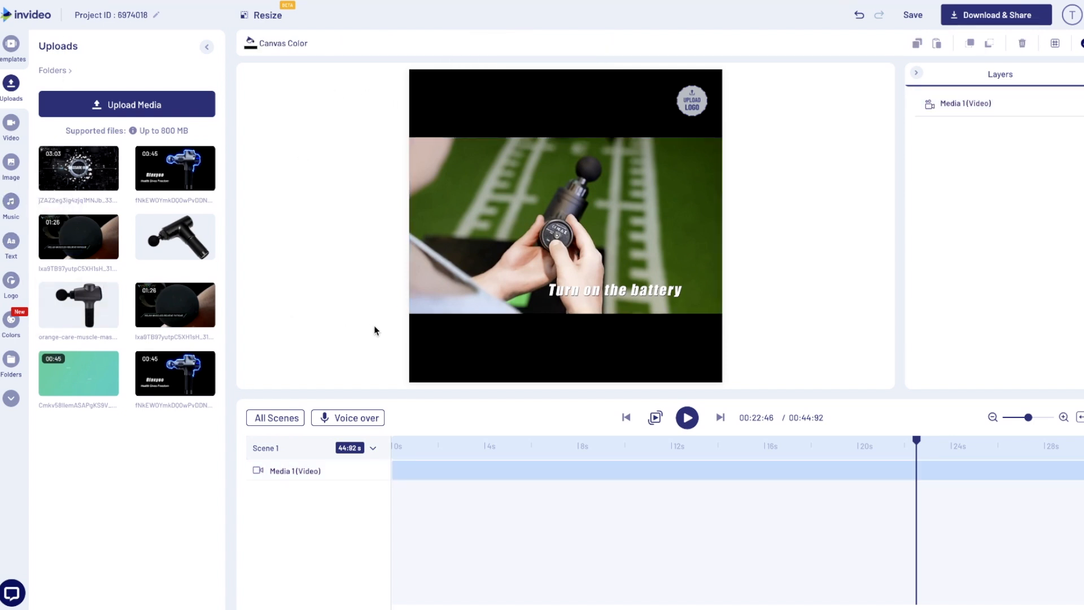
Step: Crop the massage gun clip to a 1:1 ratio
left_click(443, 464)
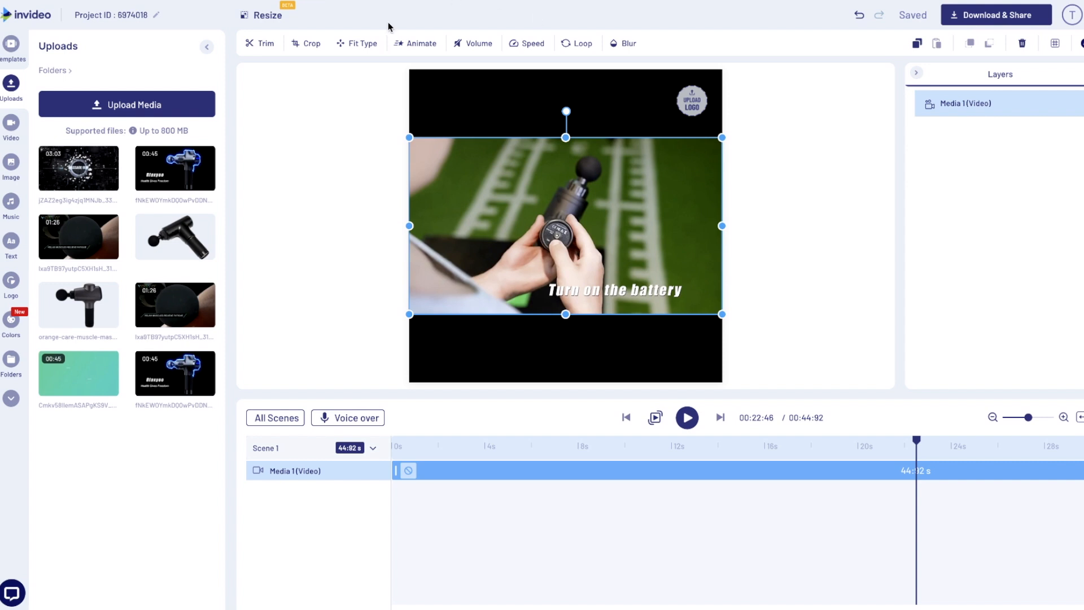
left_click(307, 44)
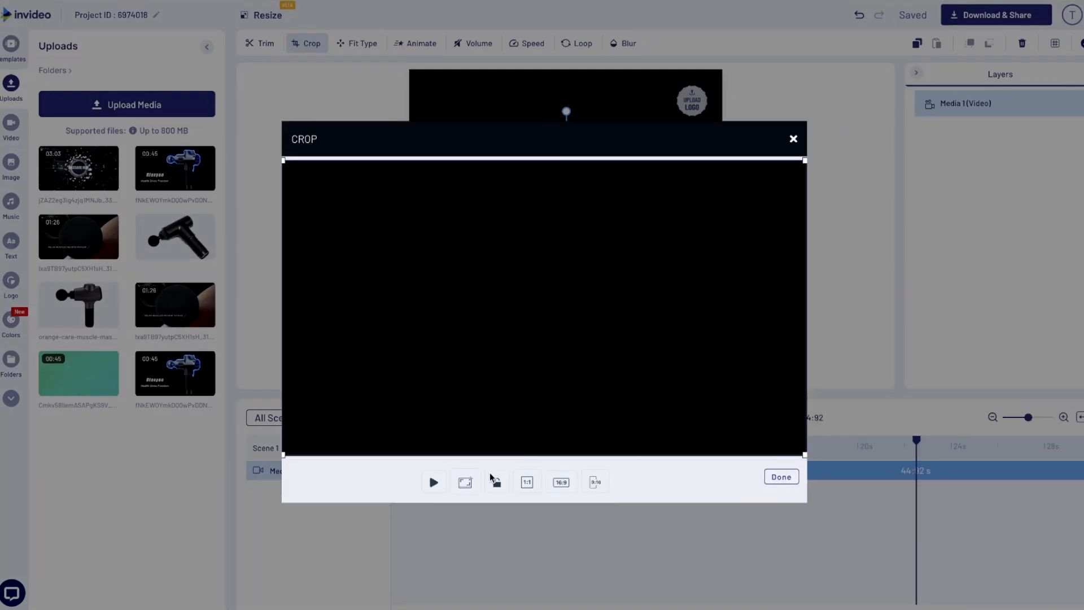
left_click(526, 481)
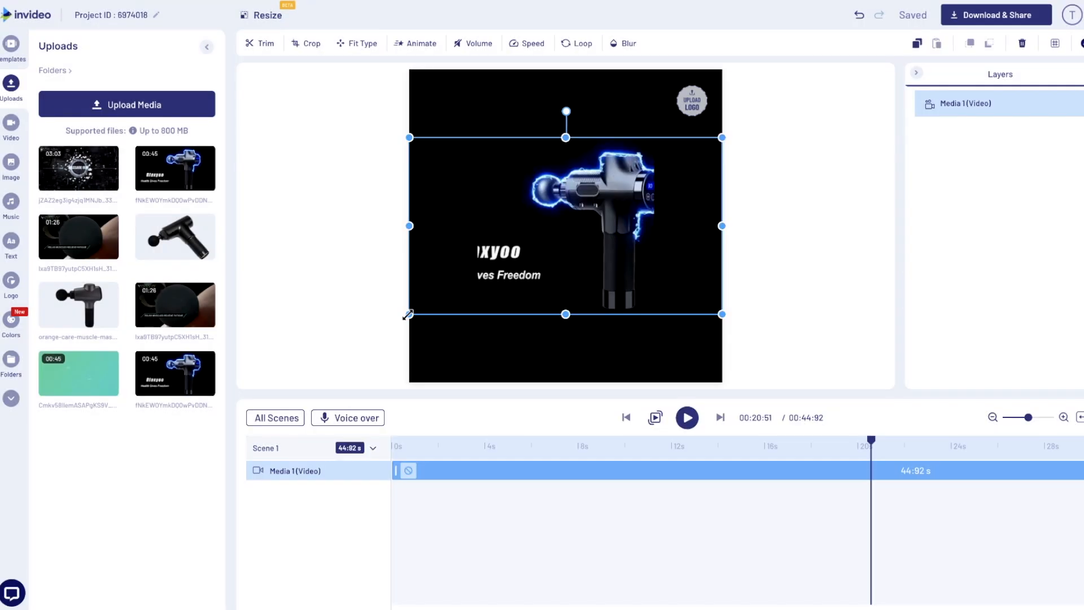
Step: Enlarge and reposition the clip to fill the square canvas, and remove the logo placeholder from the scene
left_click_drag(408, 314, 309, 415)
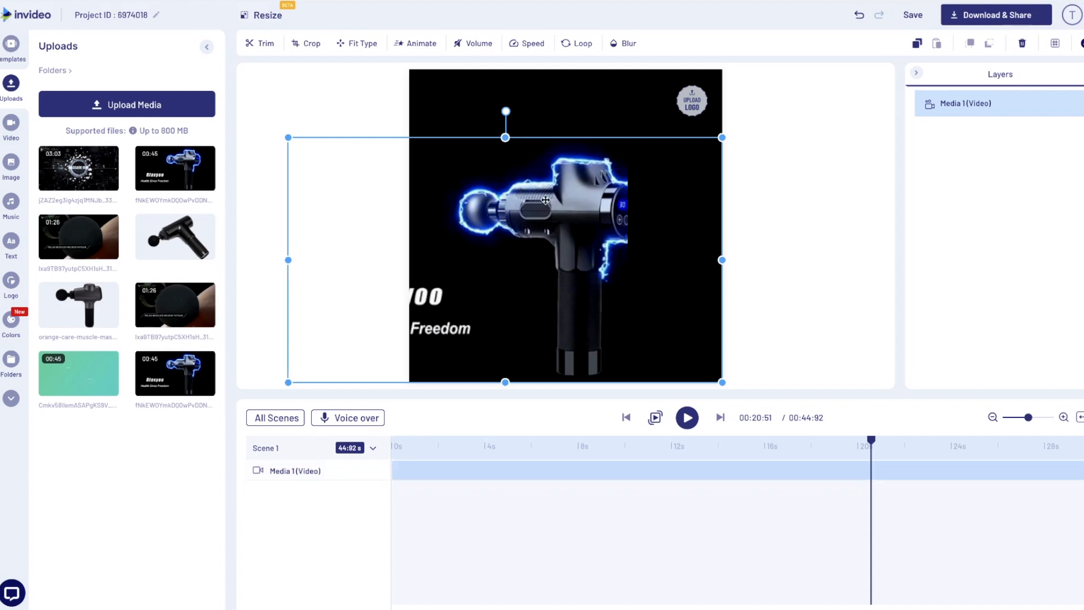
left_click_drag(347, 338, 437, 293)
left_click_drag(378, 341, 283, 416)
left_click(694, 102)
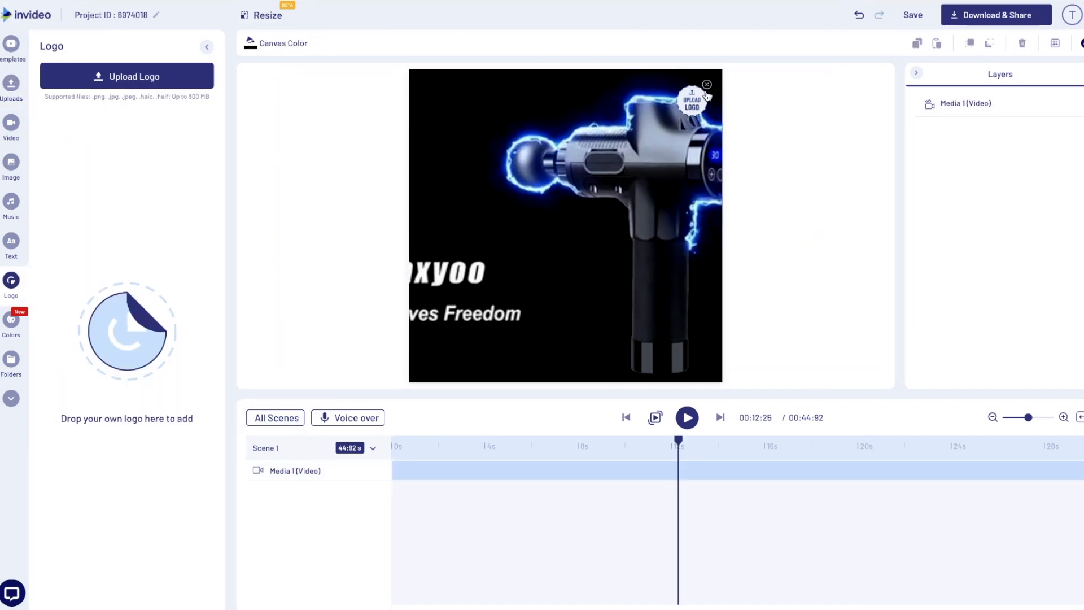
left_click(707, 85)
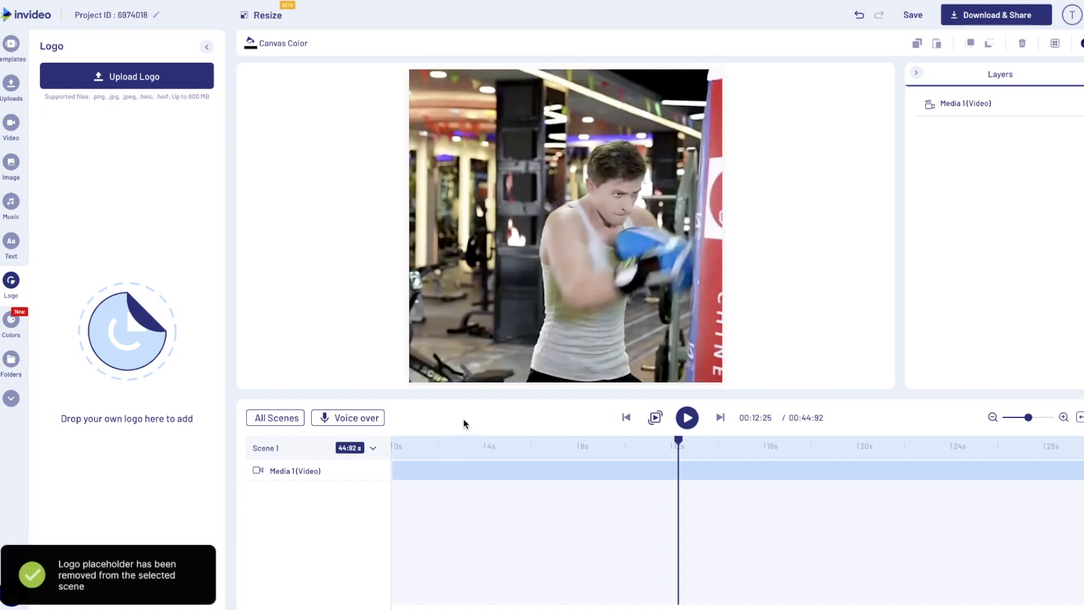
Step: Adjust the crop area of the massage gun clip and shorten the clip to 2.44 seconds
mouse_move(430, 448)
left_mouse_down()
mouse_move(399, 446)
mouse_move(577, 451)
mouse_move(450, 446)
left_mouse_up()
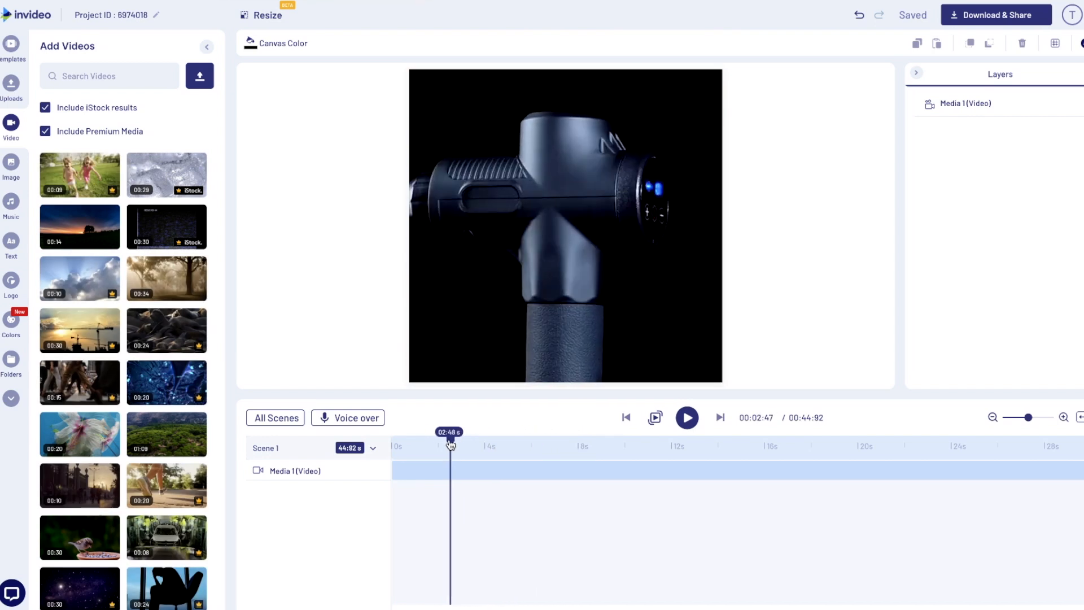
left_click(451, 463)
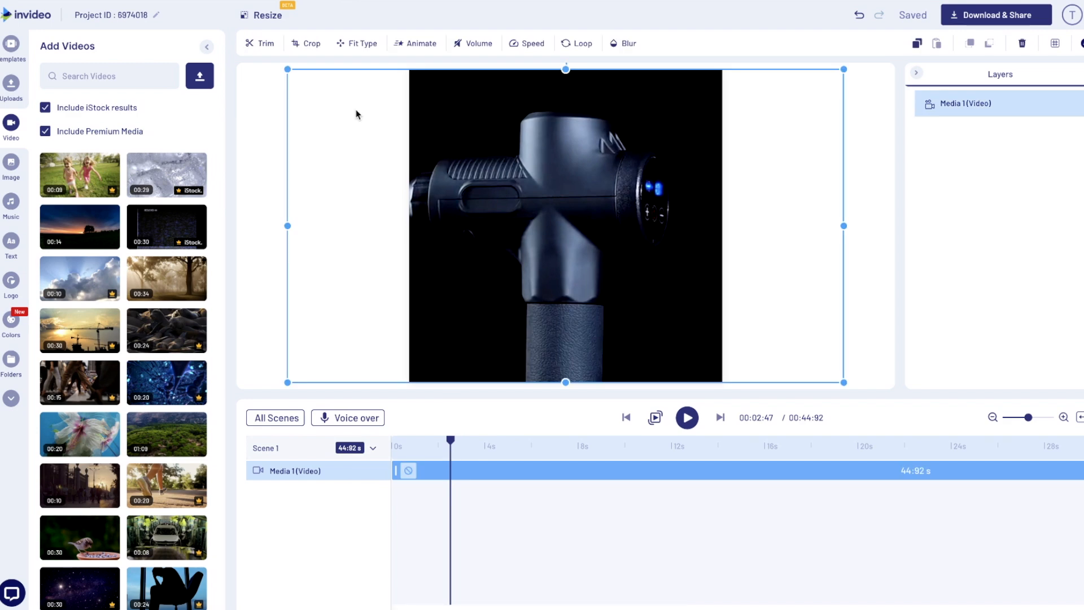
left_click(307, 43)
left_click_drag(558, 375, 522, 376)
left_click(780, 476)
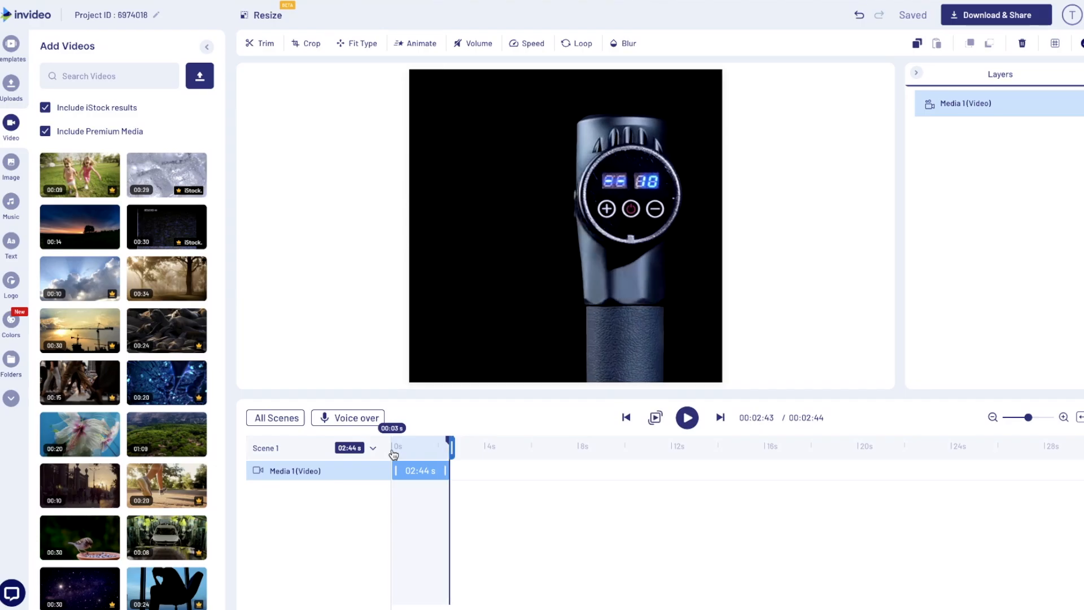
mouse_move(383, 471)
left_click_drag(450, 446, 410, 449)
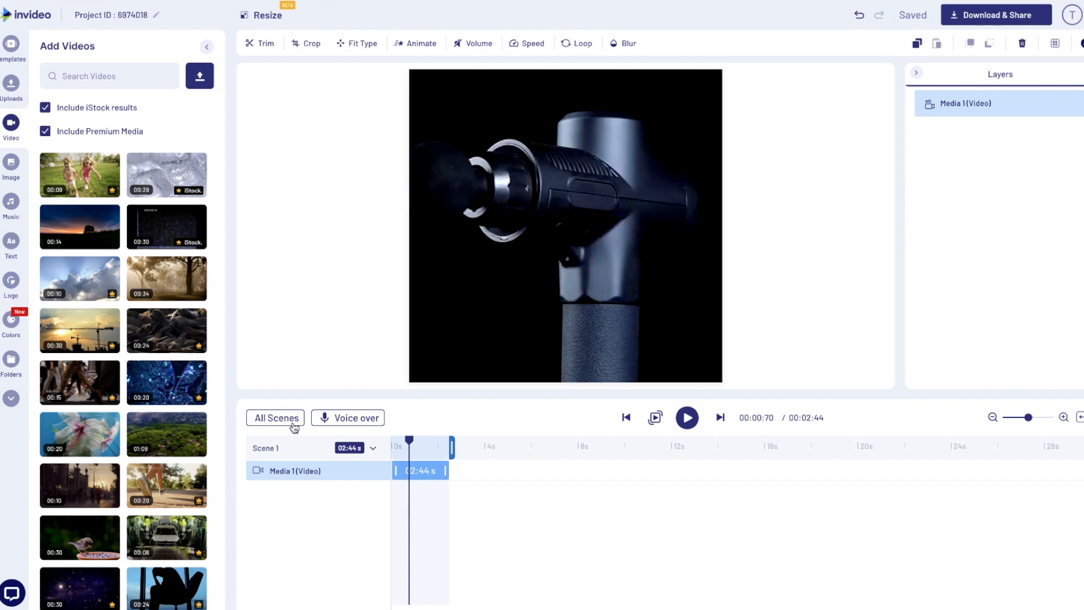
Step: Add a blank scene after Scene 01 and open the new scene's own timeline
left_click(276, 418)
mouse_move(356, 522)
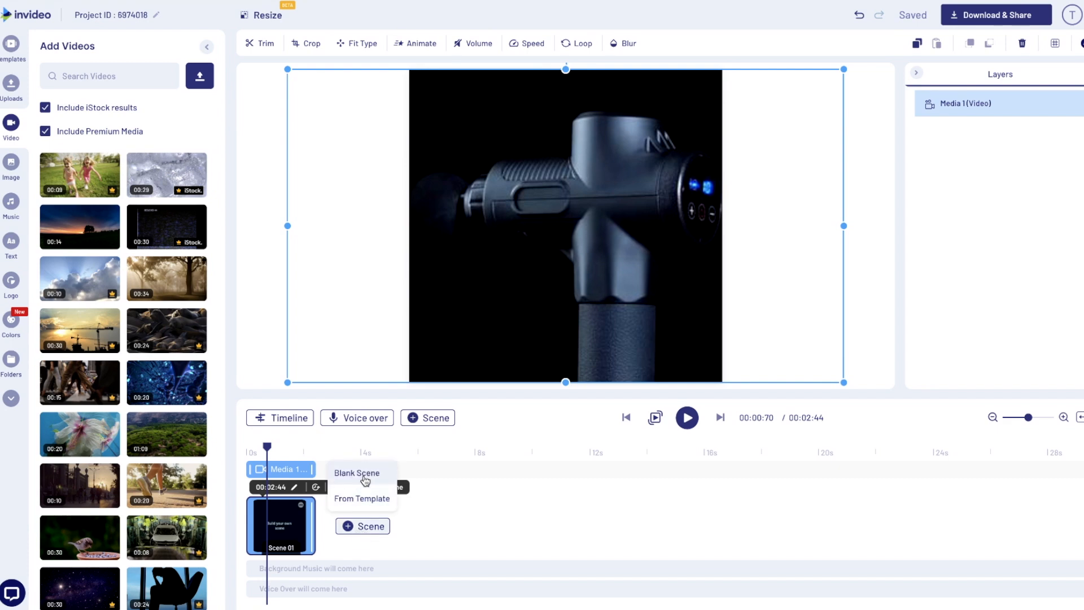
left_click(363, 475)
left_click(588, 341)
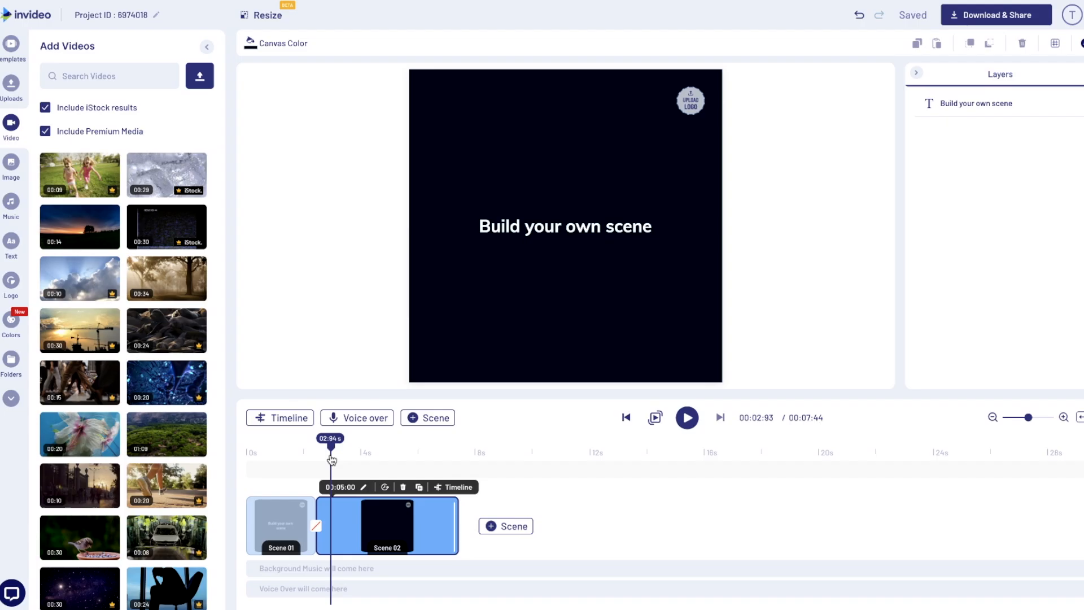
left_click_drag(338, 456, 351, 456)
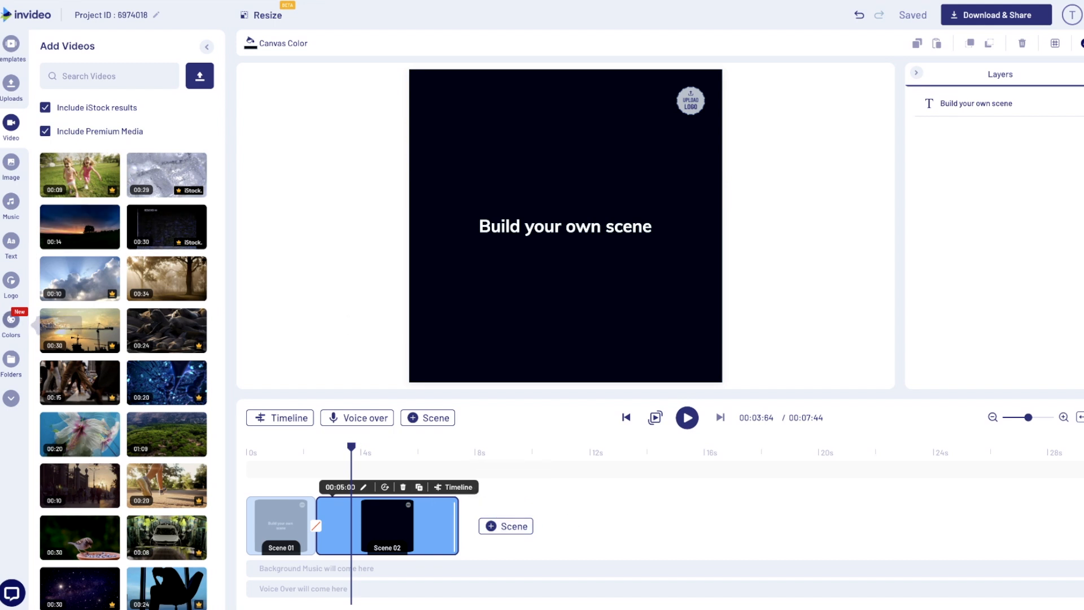
left_click(334, 456)
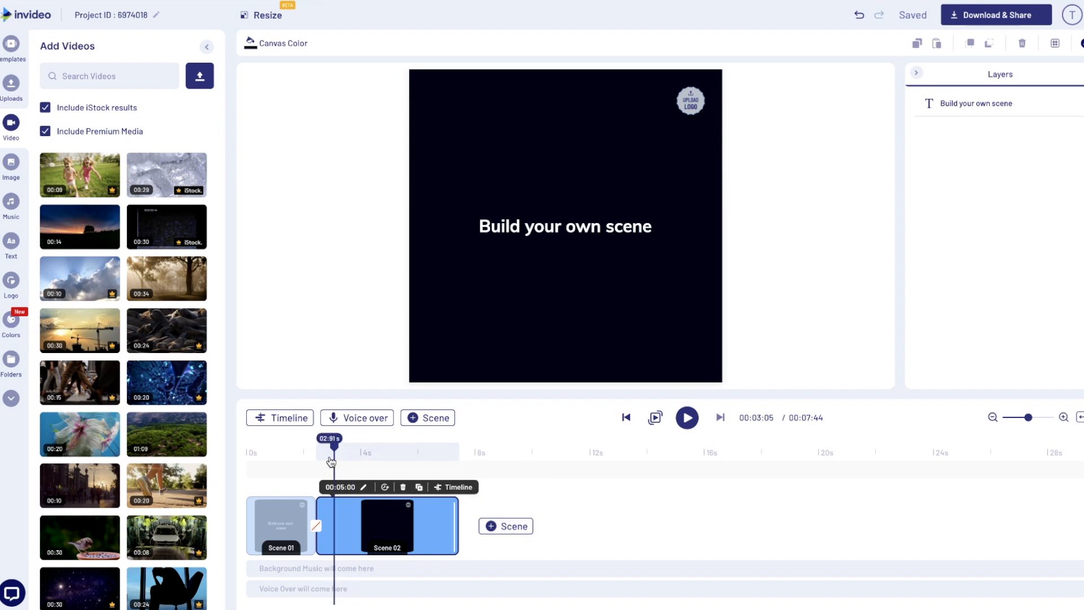
left_click_drag(332, 461, 336, 463)
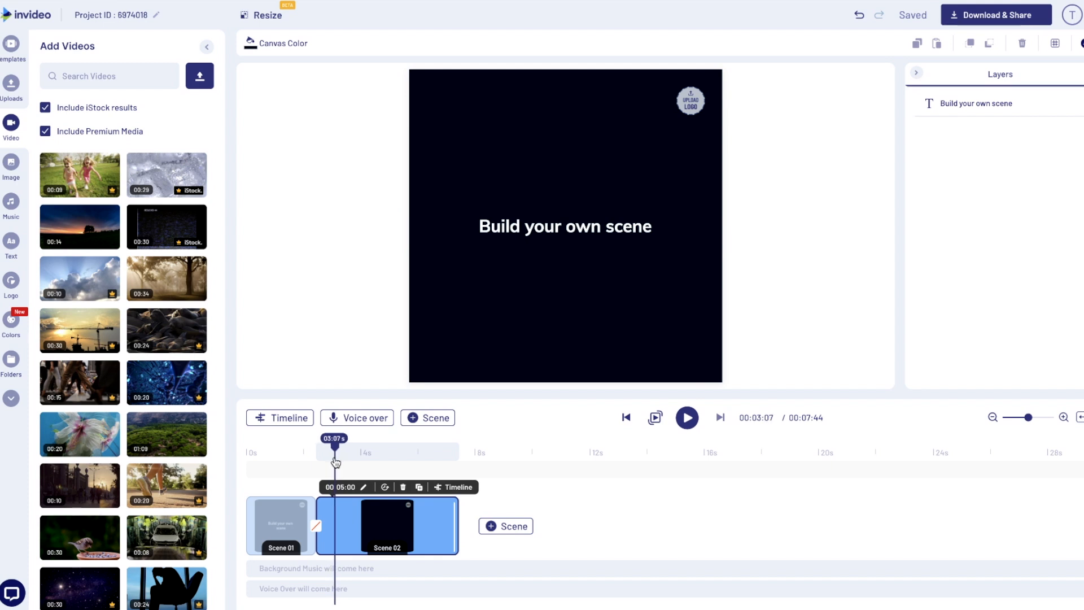
double_click(338, 532)
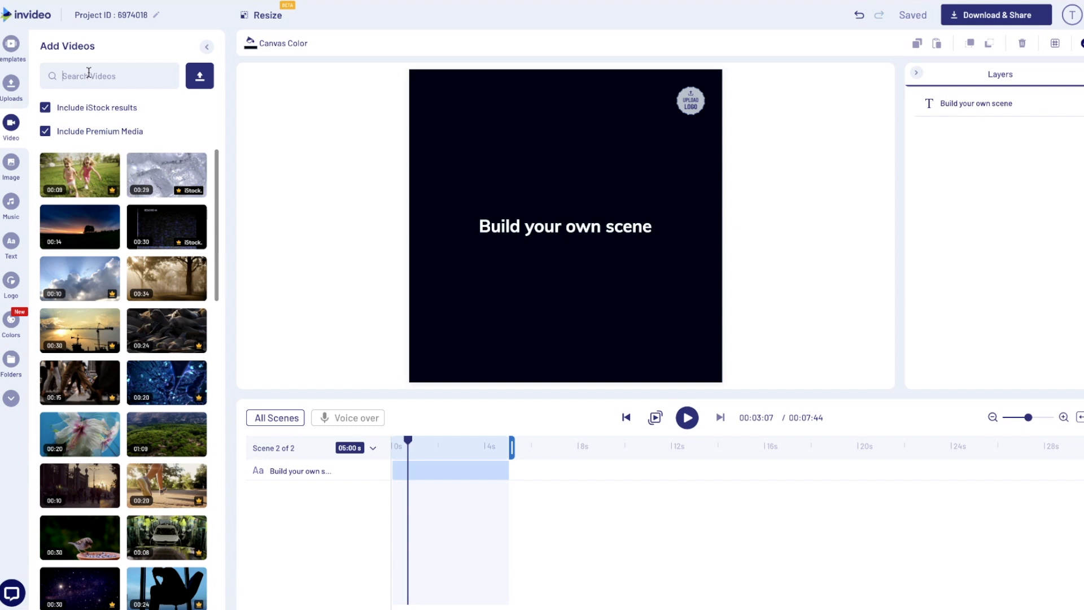
Step: Search the stock videos for "massage gun" and add the 33-second iStock clip of the shirtless man to Scene 02, trimmed to 9.40 seconds
type("massage gun")
key("Return")
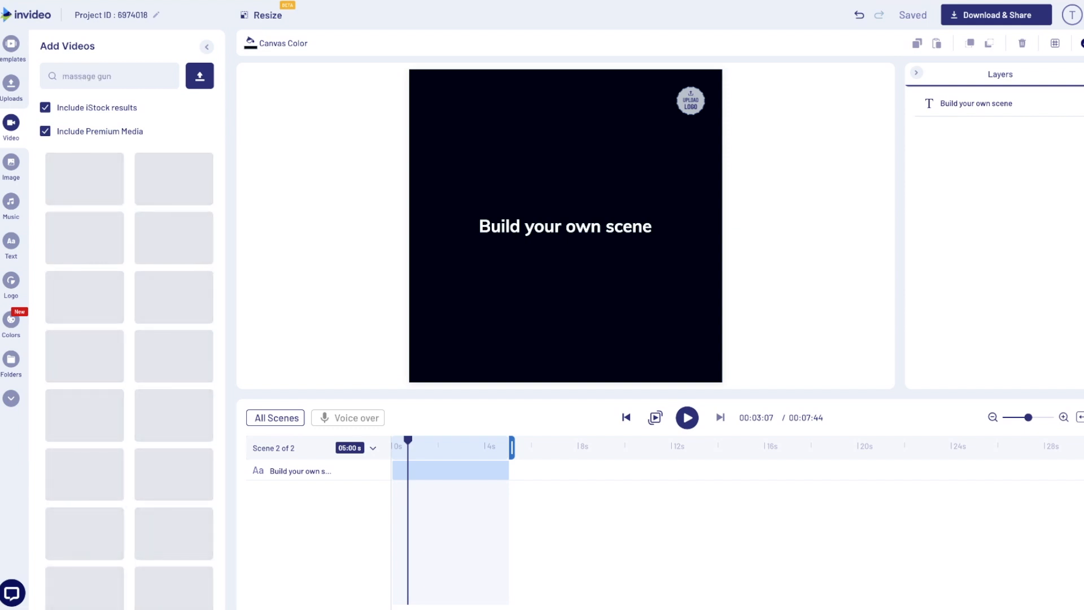
scroll(111, 329, "down", 5)
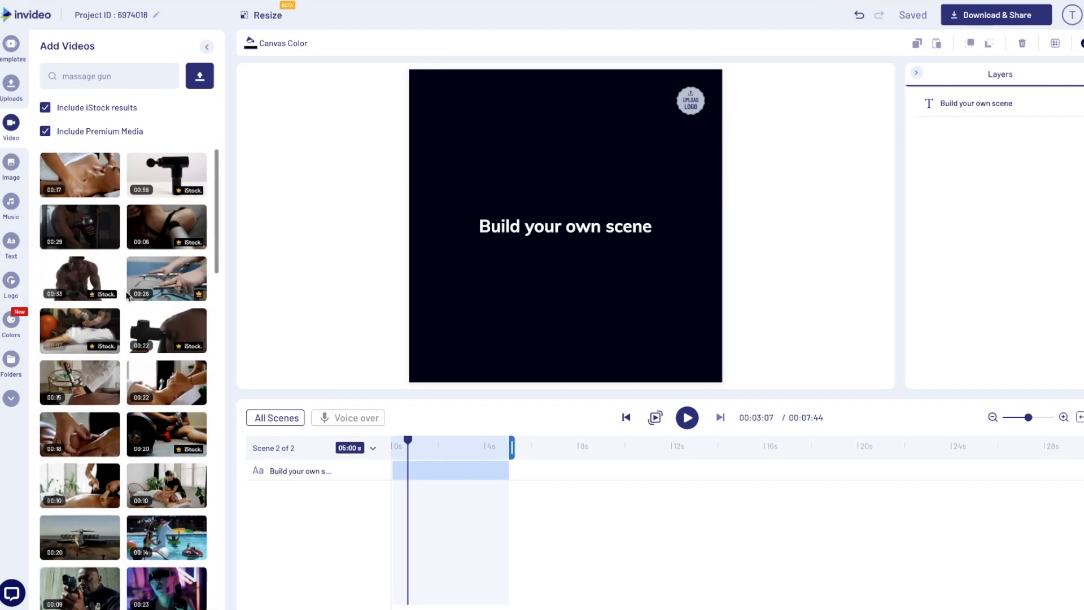
left_click(163, 187)
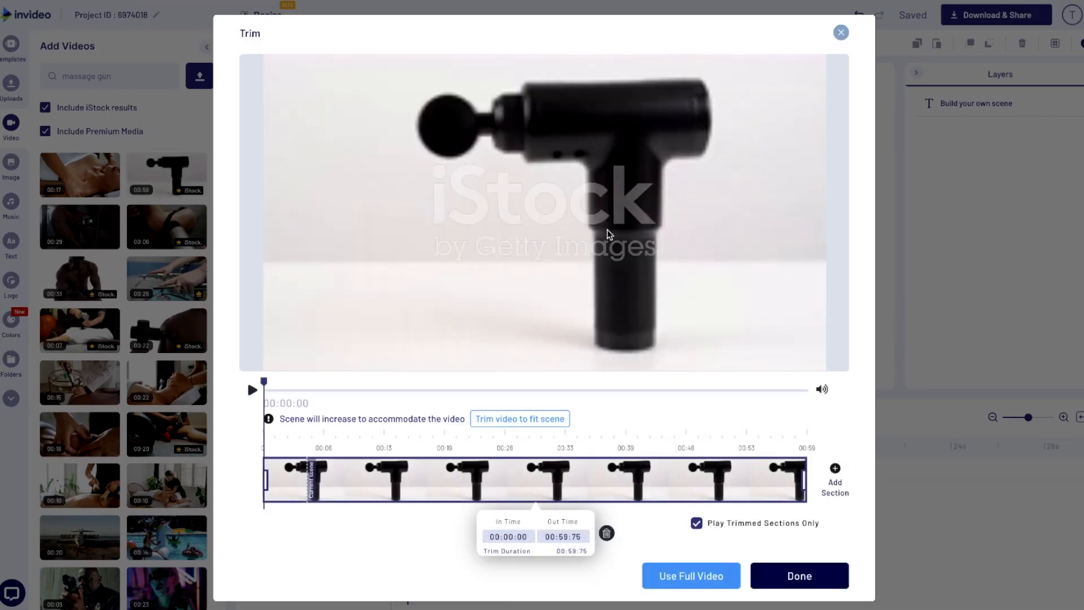
left_click(840, 32)
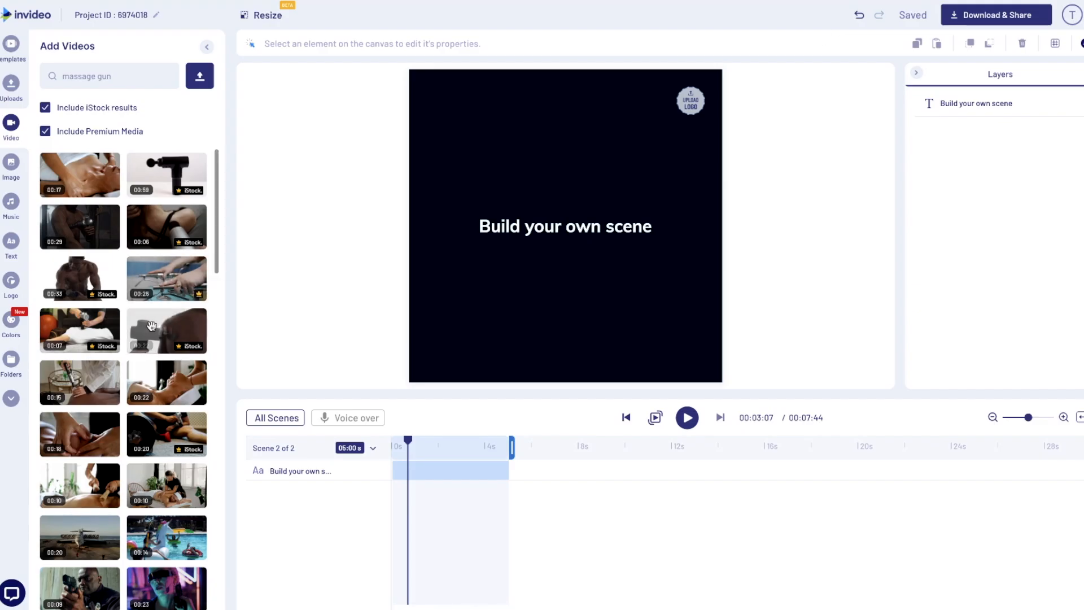
scroll(80, 270, "down", 1)
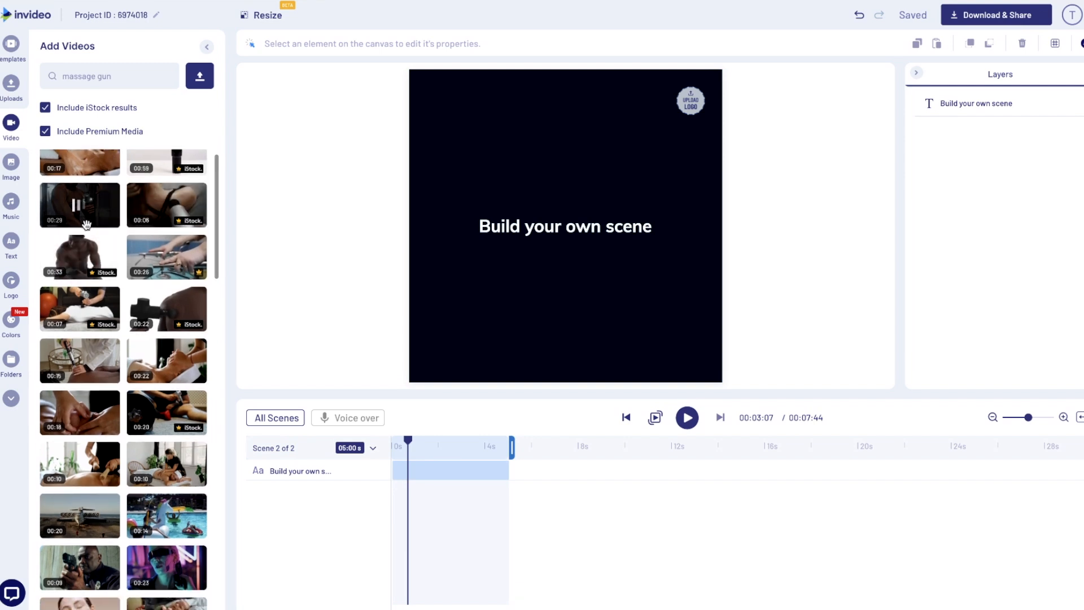
left_click(80, 259)
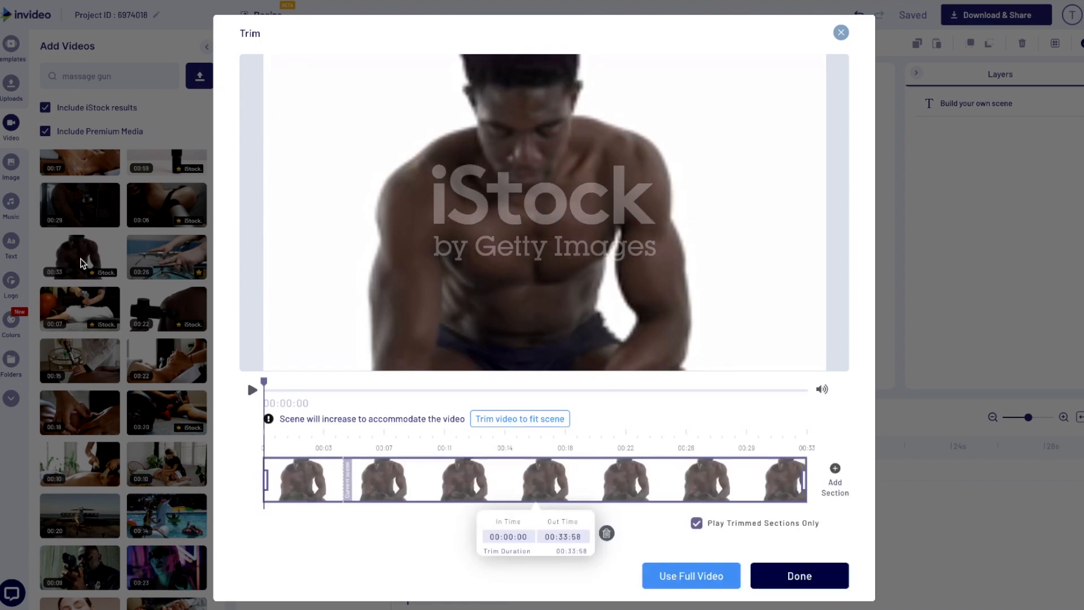
left_click(793, 575)
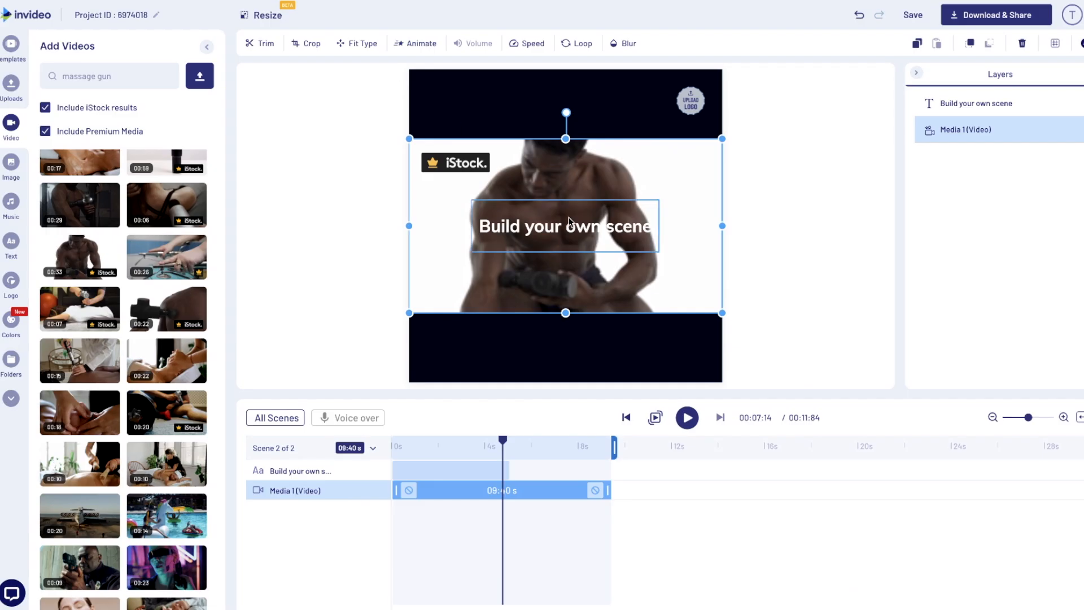
Step: Delete the "Build your own scene" text and crop the stock clip in Scene 02 to a square
left_click(569, 218)
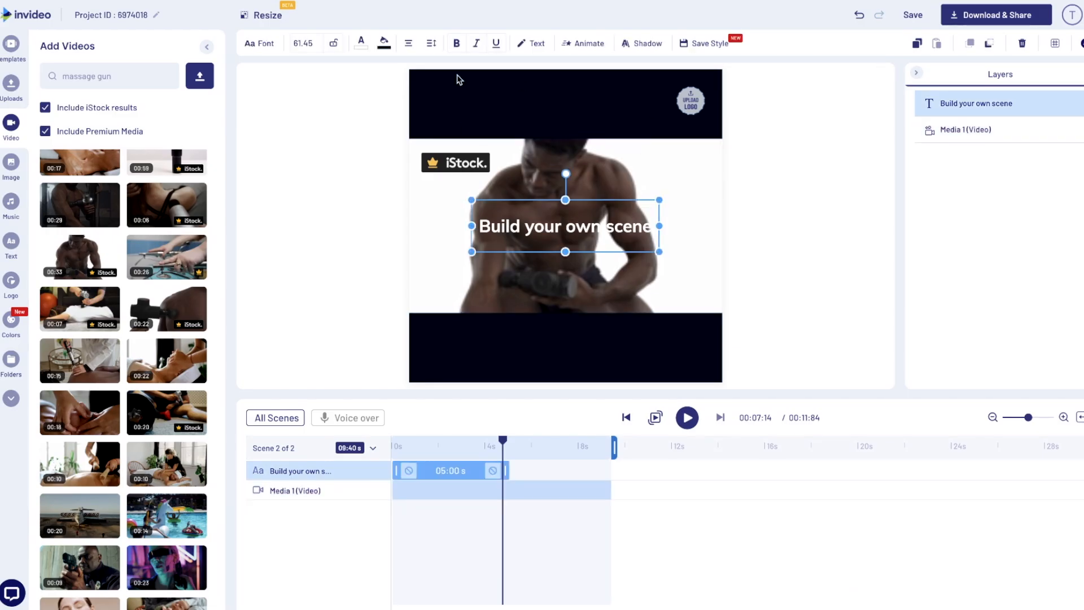
left_click(1022, 43)
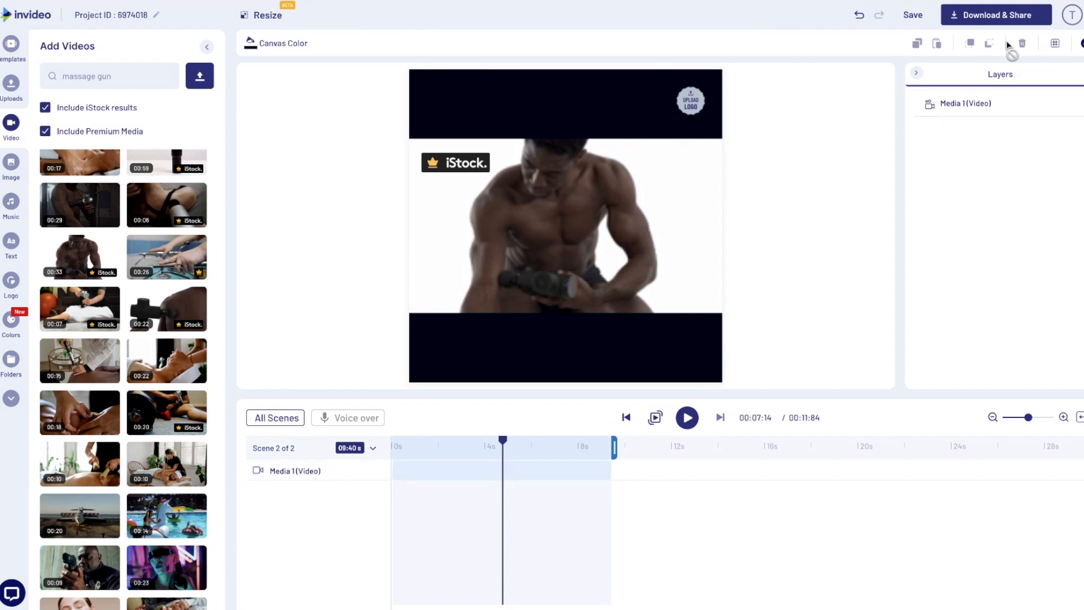
left_click(368, 475)
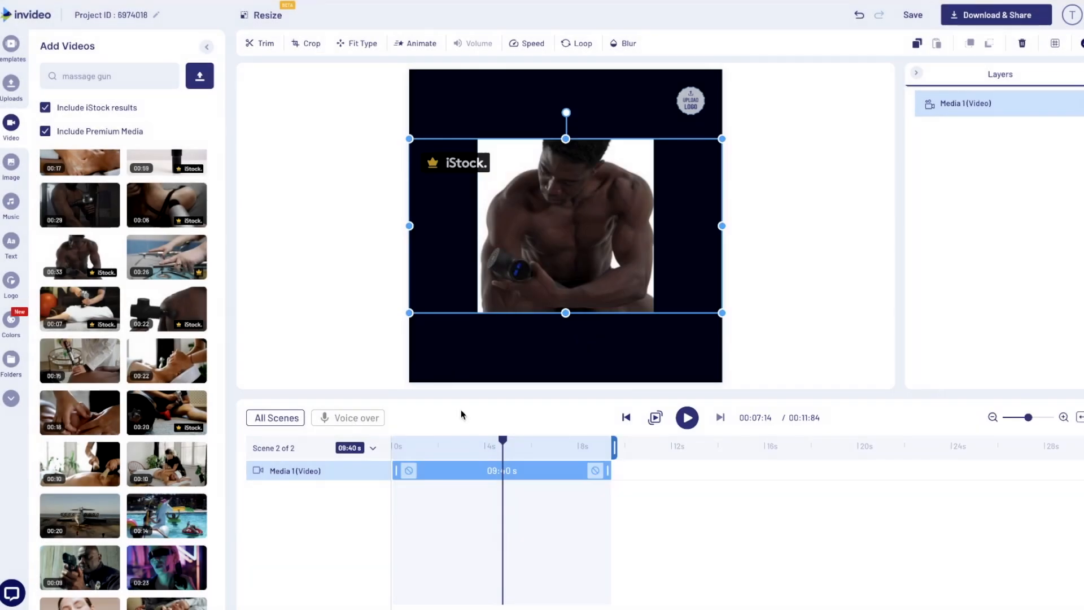
left_click(276, 418)
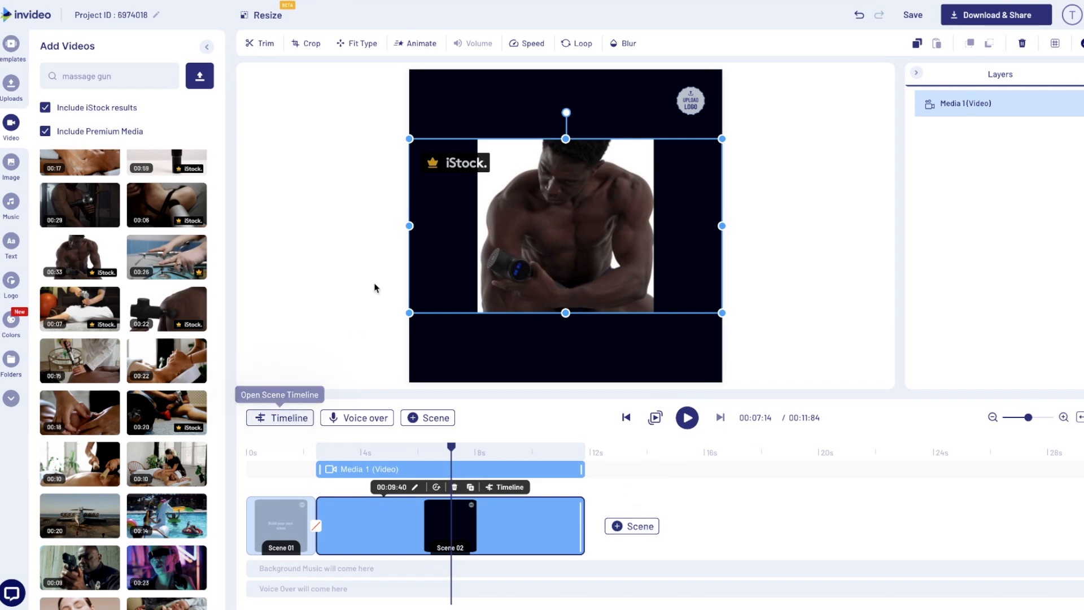
Step: Start adding a scene from a template after Scene 10 and show all Video Ads templates
left_click(384, 489)
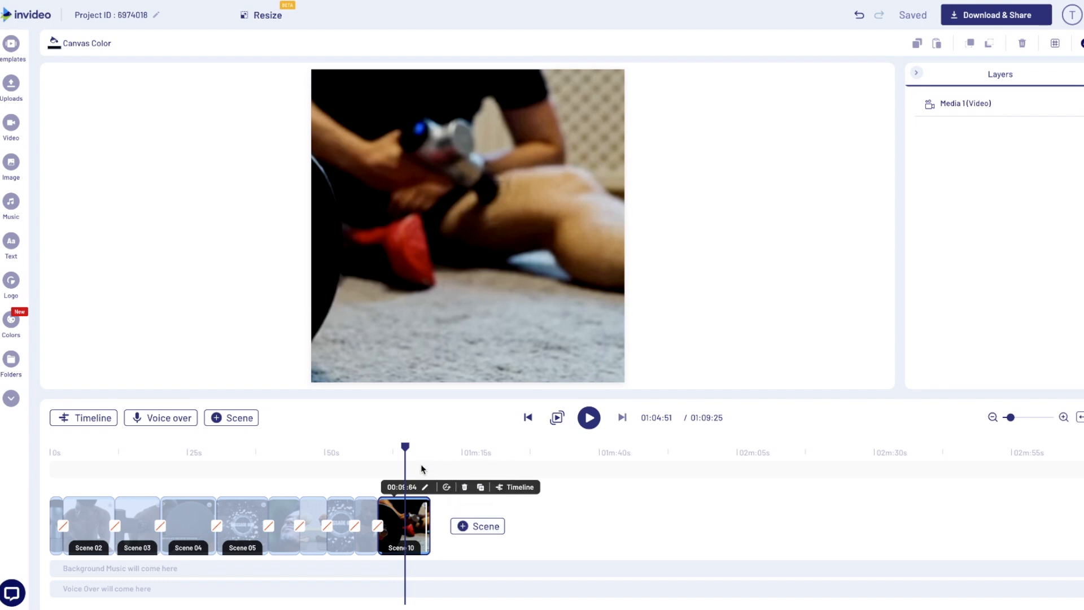
mouse_move(464, 525)
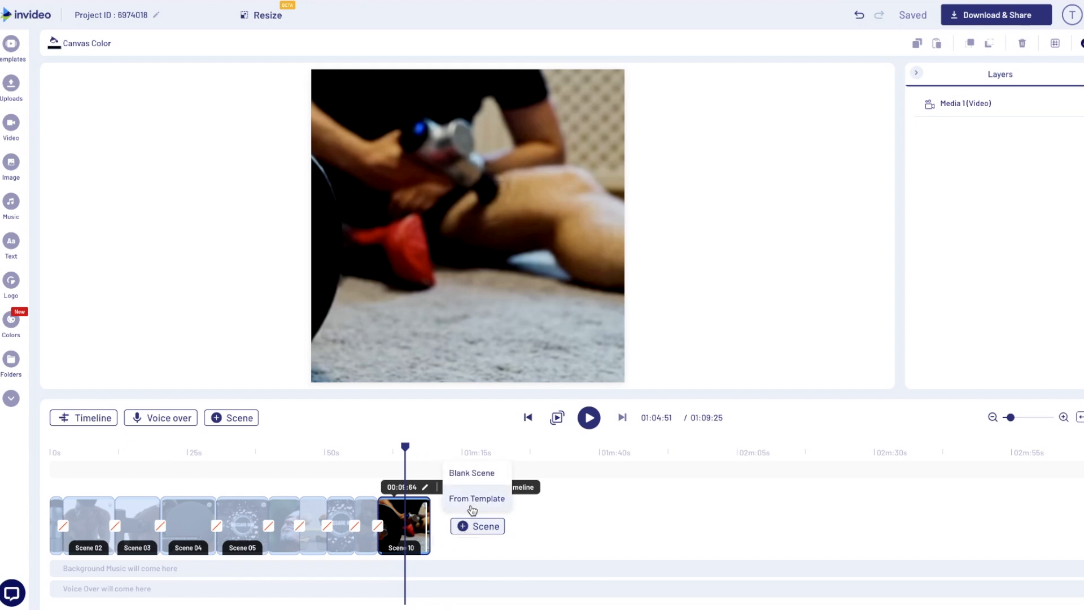
left_click(472, 507)
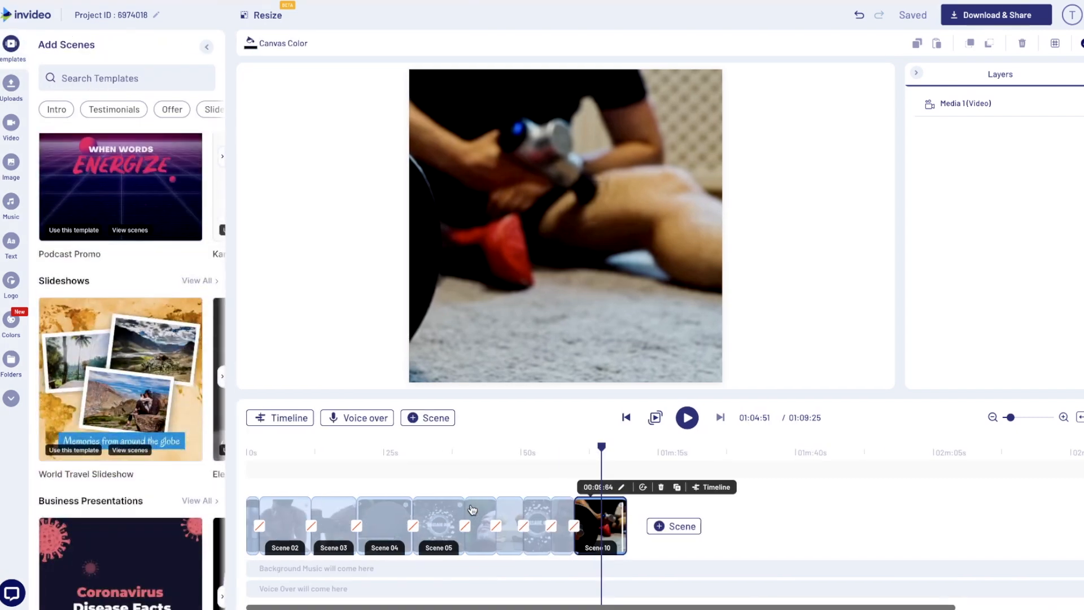
scroll(117, 184, "up", 2)
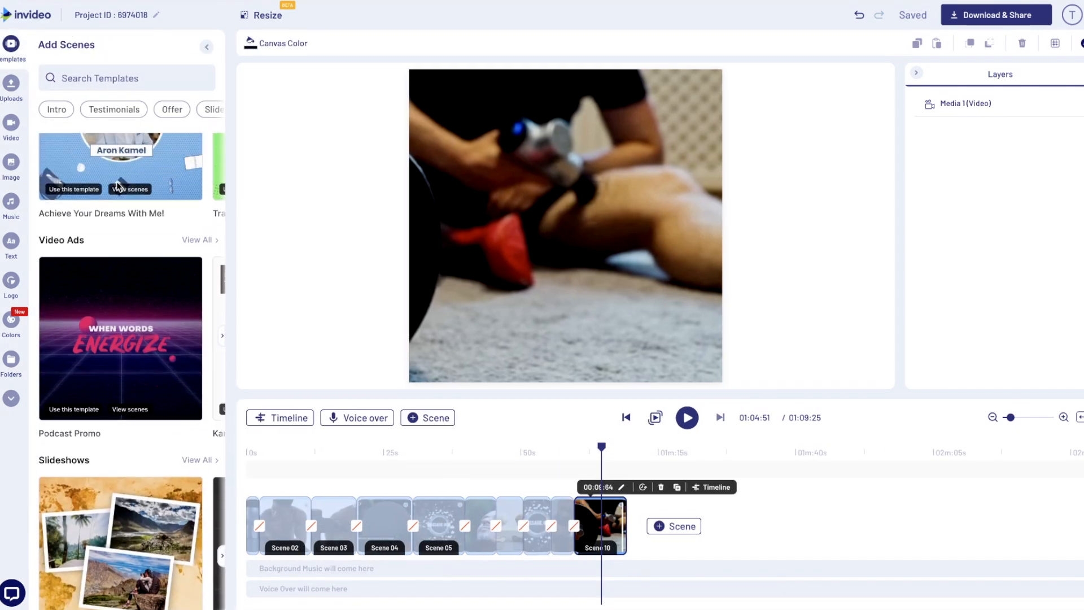
left_click(189, 237)
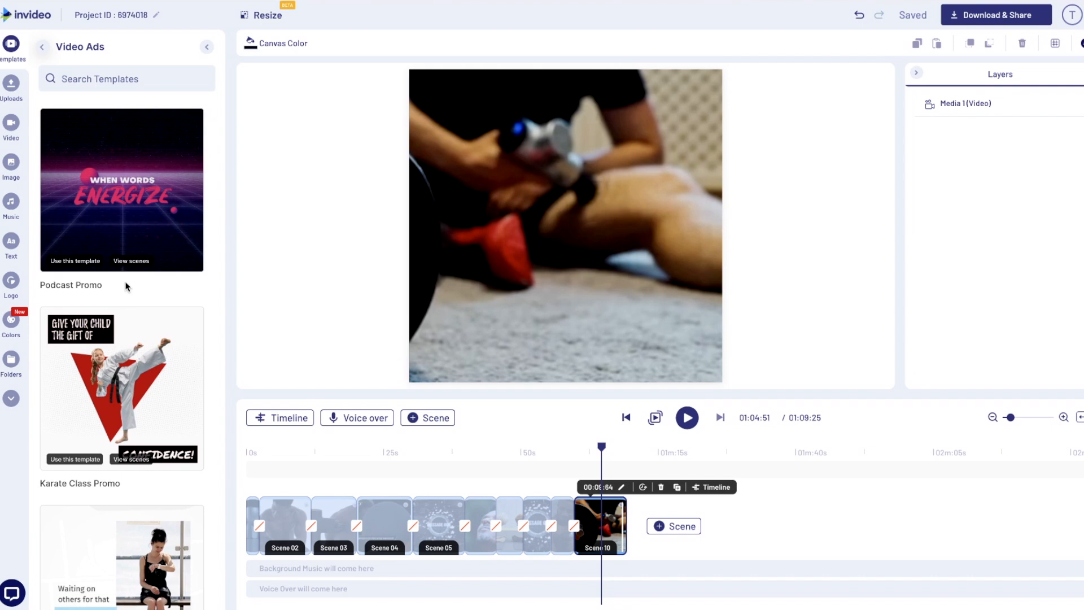
Step: Find the Sports Shoe Sale template and add its "SHOE SALE UP TO 50% OFF" scene after Scene 10
scroll(124, 281, "down", 15)
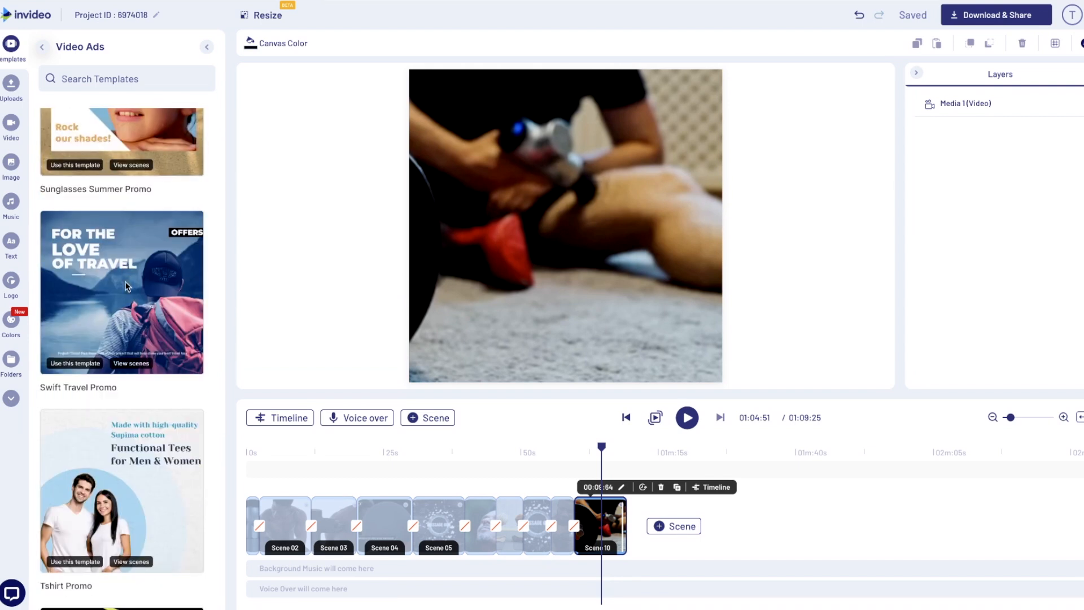
scroll(126, 287, "down", 10)
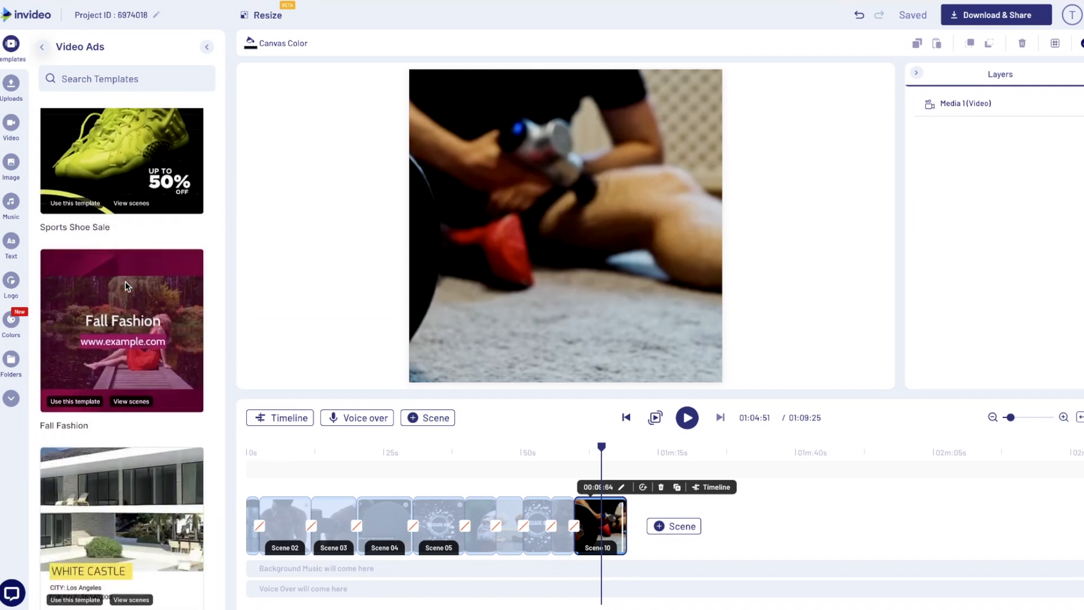
scroll(126, 287, "down", 5)
scroll(126, 288, "up", 12)
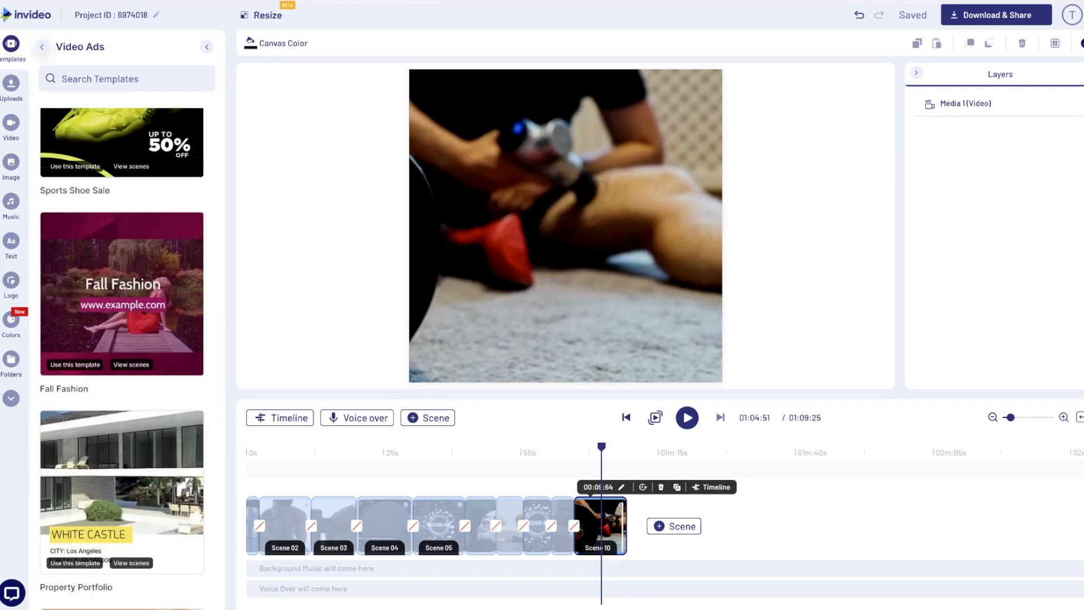
left_click(120, 354)
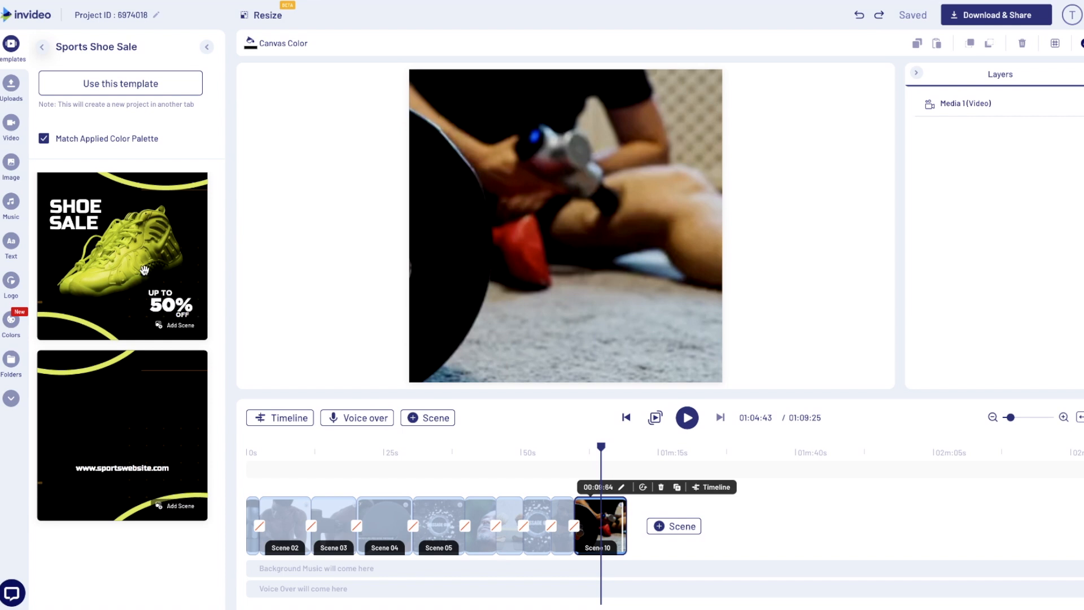
left_click(647, 524)
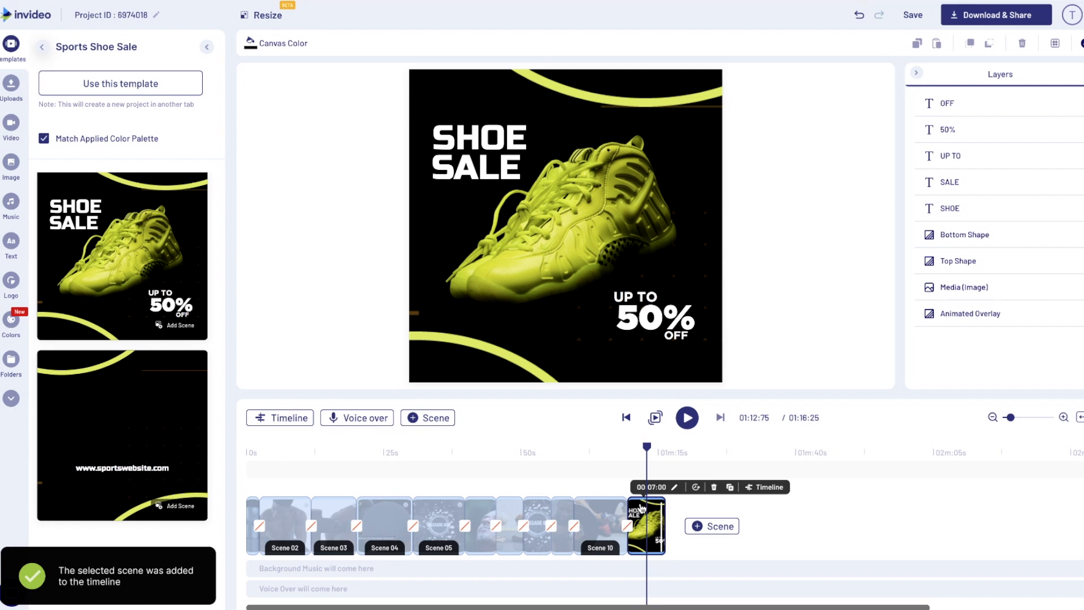
Step: Open the shoe sale scene's own timeline and delete the shoe image from it
double_click(645, 533)
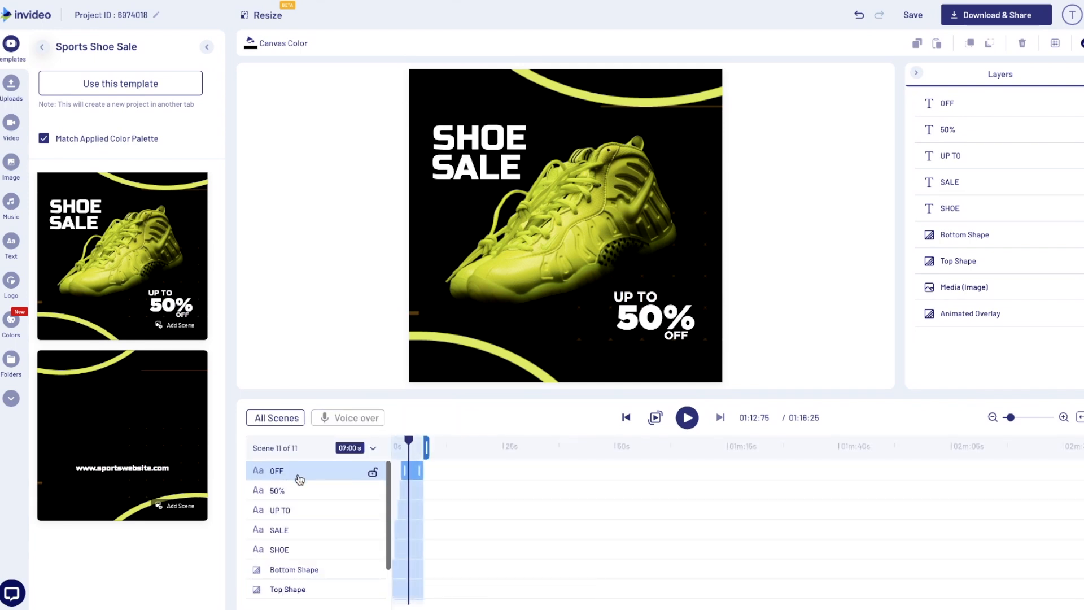
scroll(321, 510, "down", 2)
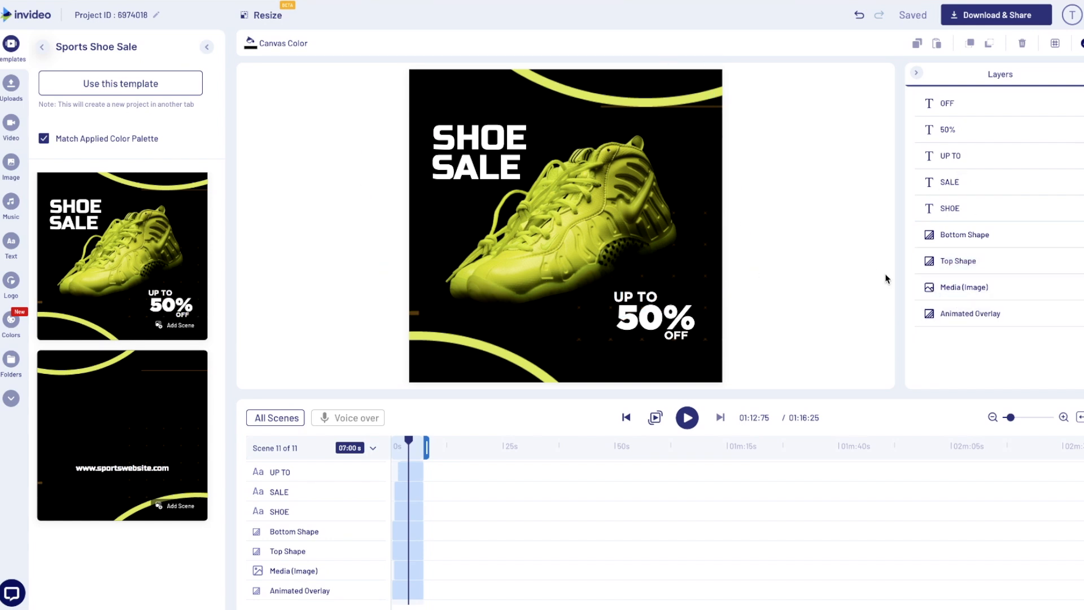
left_click(955, 288)
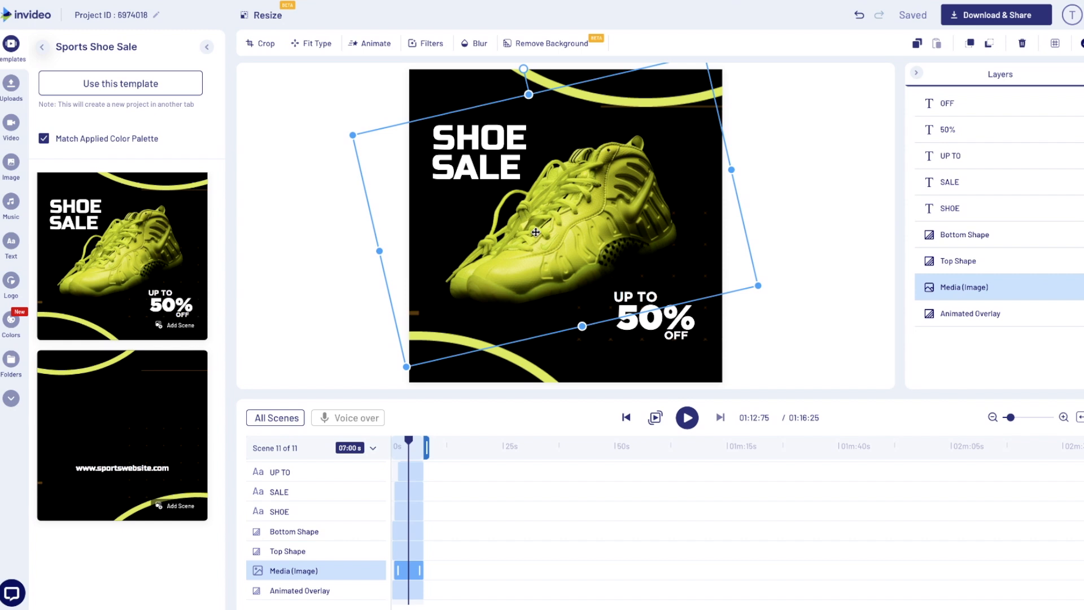
left_click(10, 164)
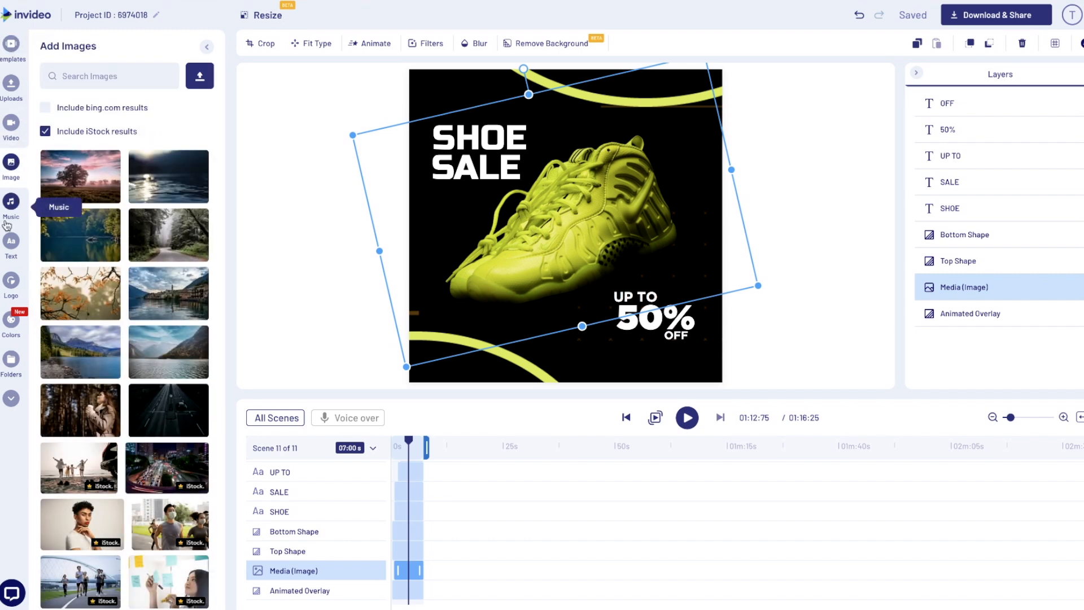
left_click(343, 570)
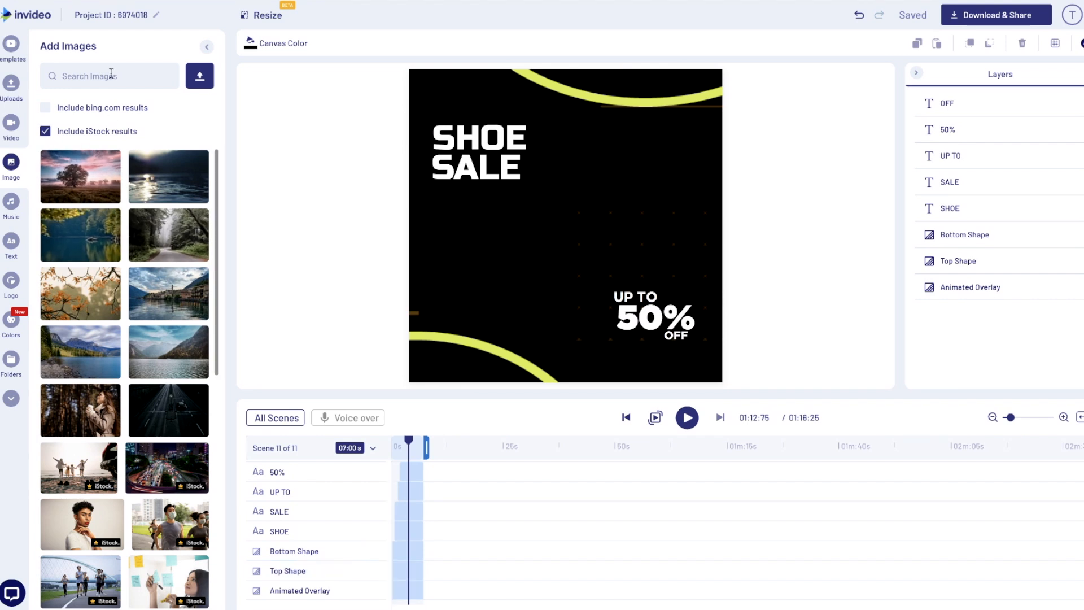
Step: Search the stock images for "massage gun", add the iStock picture of the black massage gun on white and remove its background
type("massage gun")
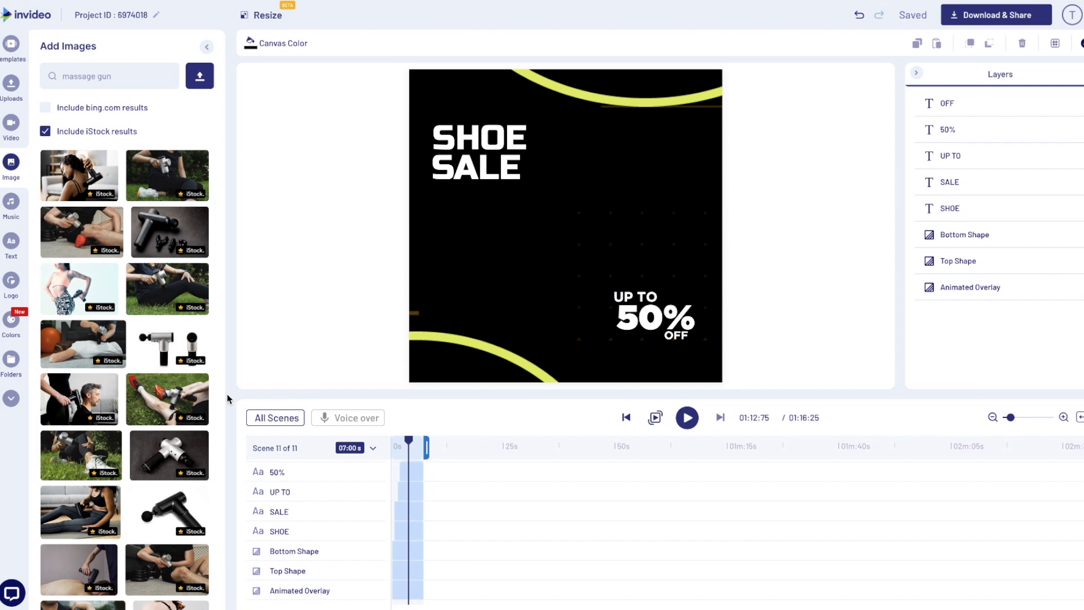
scroll(136, 367, "down", 3)
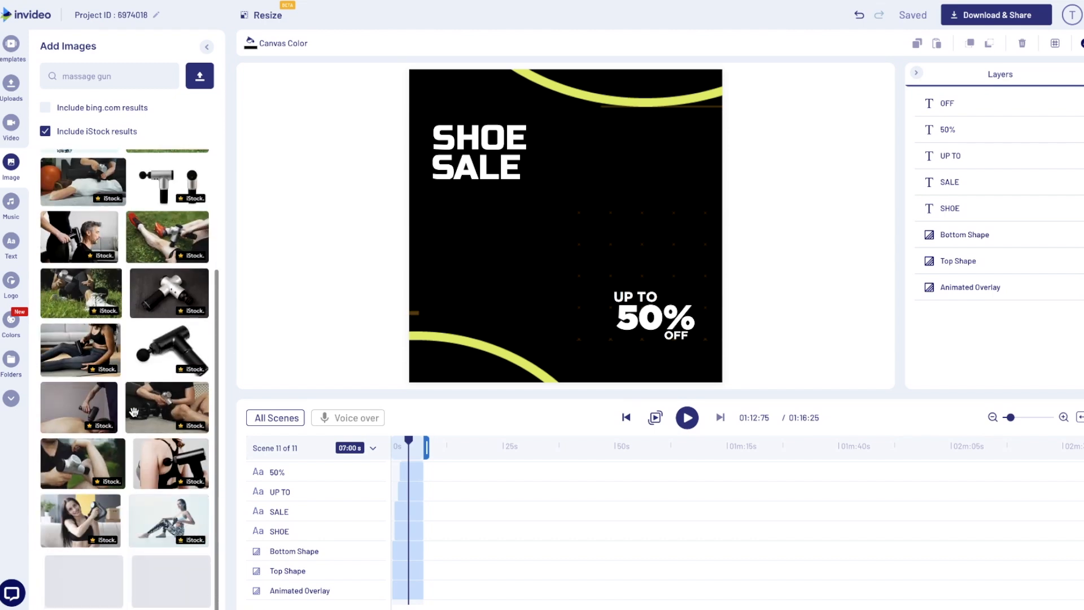
left_click(162, 367)
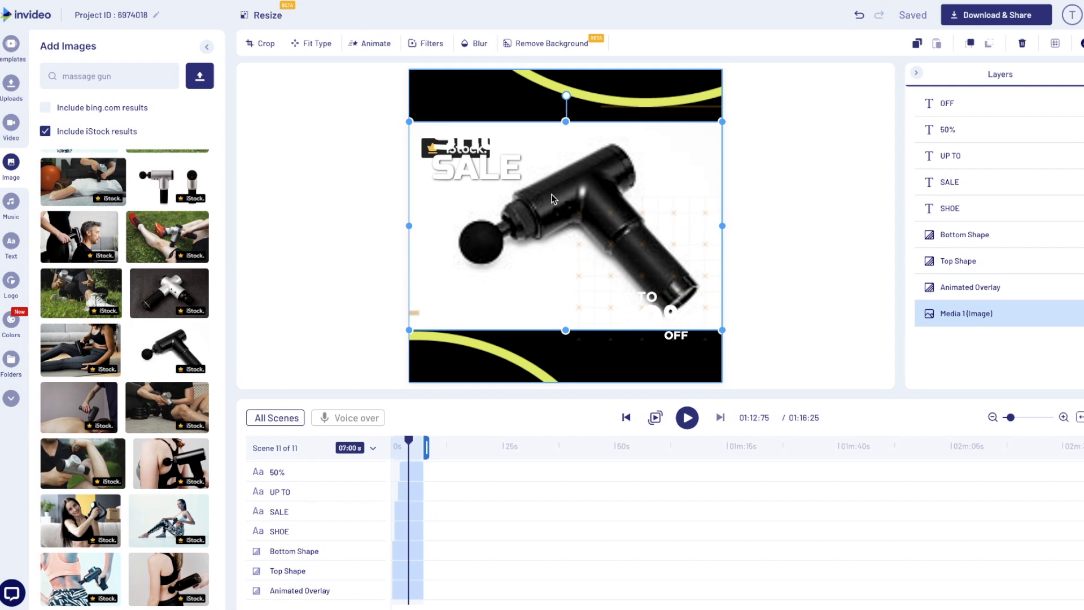
left_click(547, 43)
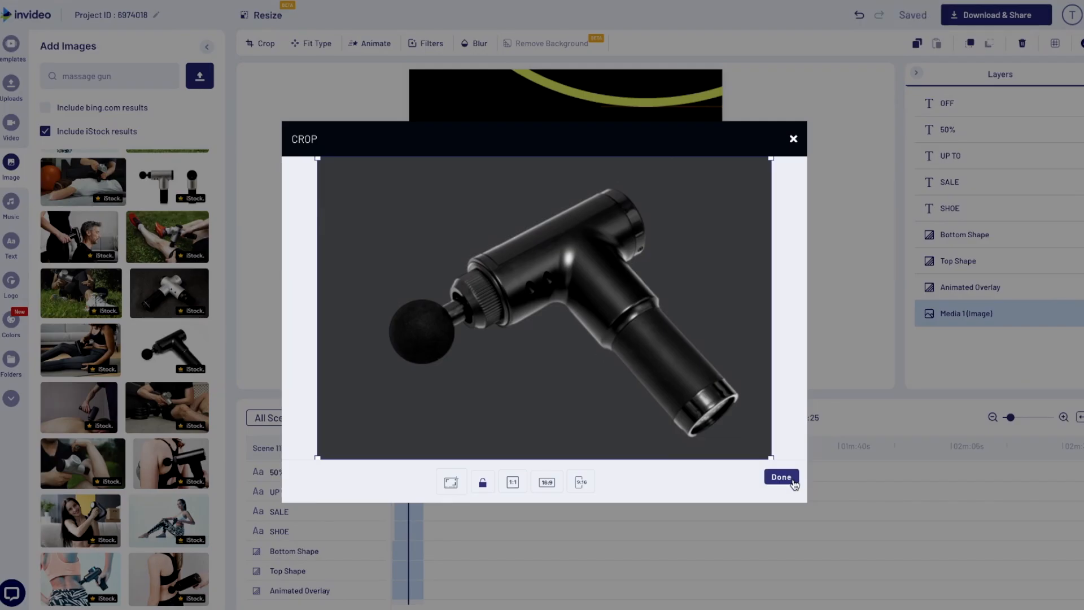
left_click(788, 478)
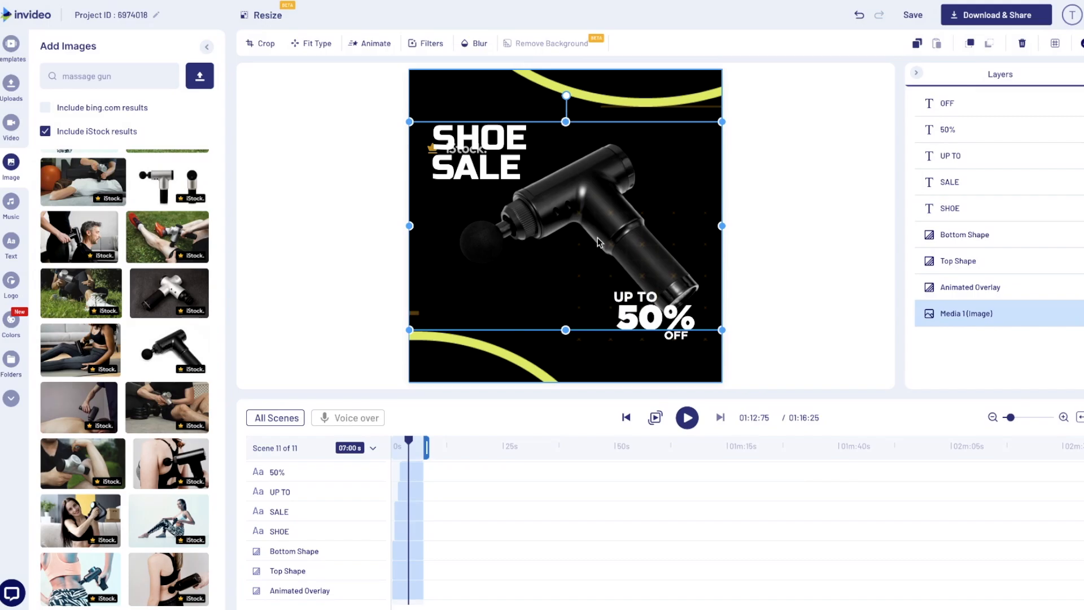
Step: Give the massage gun image a Zoom In entrance animation of 3 seconds, preview it and return to all scenes
left_click(602, 232)
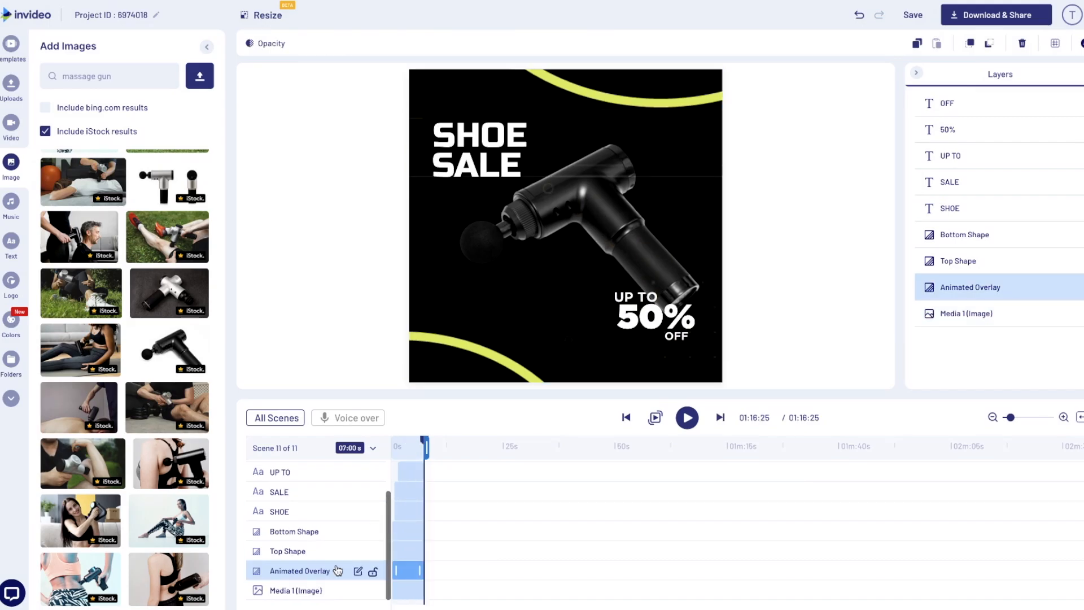
left_click(318, 591)
left_click(361, 45)
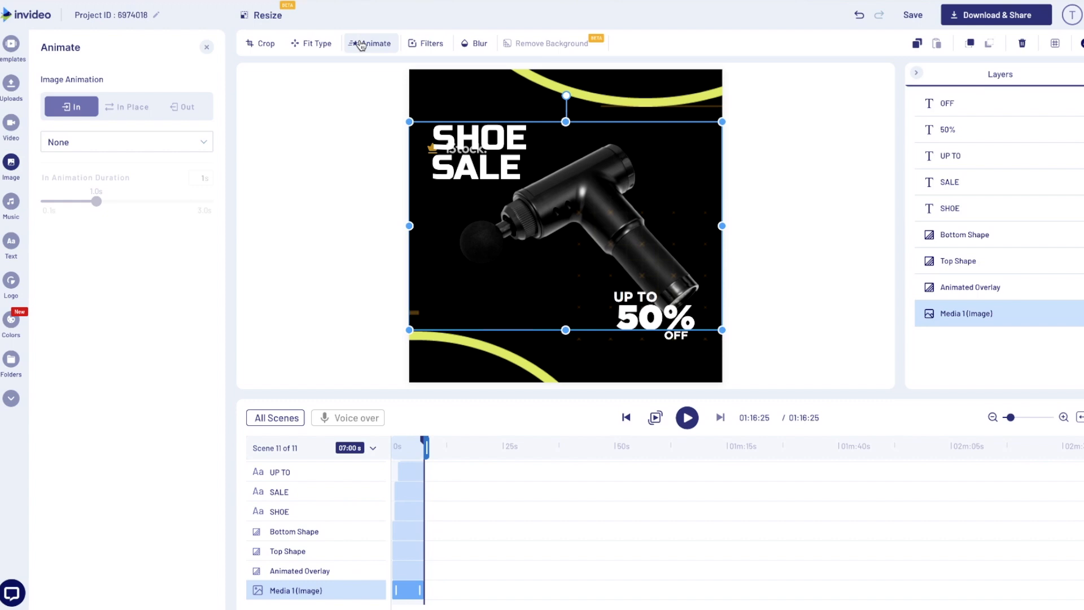
left_click(129, 147)
left_click(96, 211)
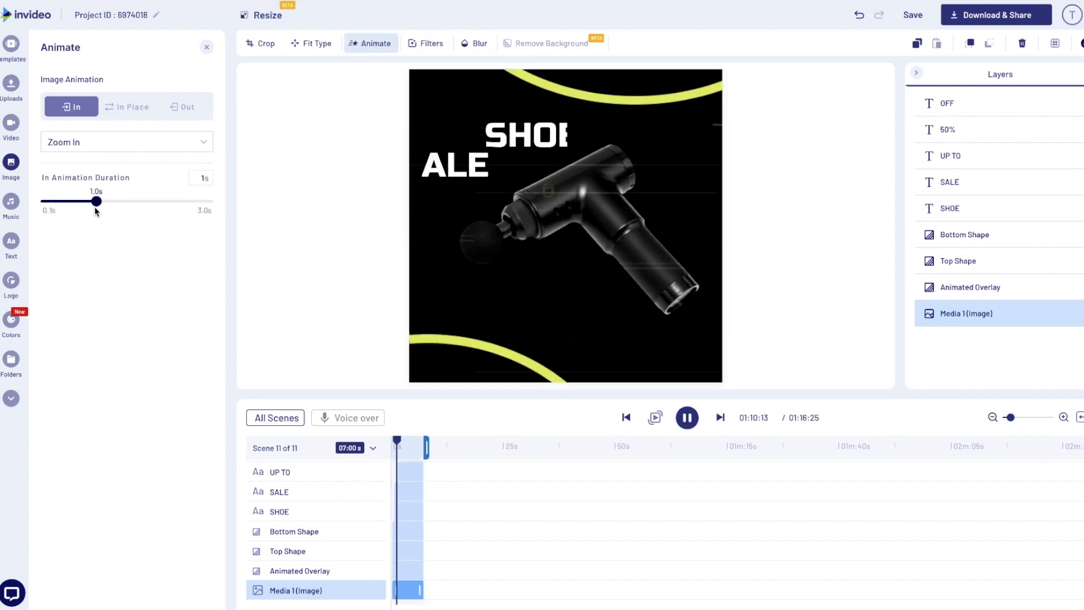
left_click_drag(95, 210, 209, 202)
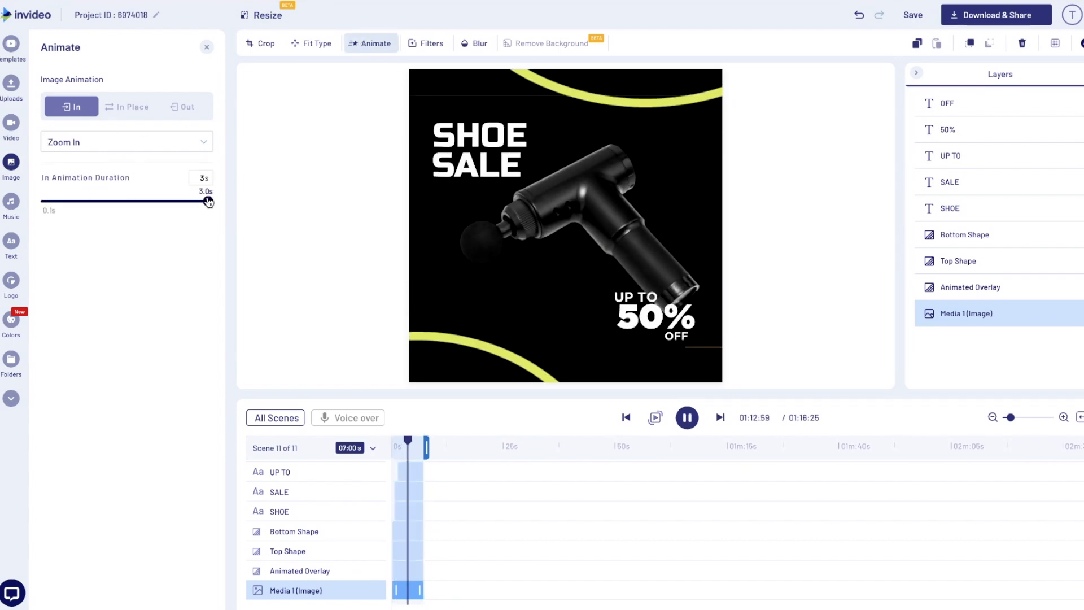
left_click(395, 444)
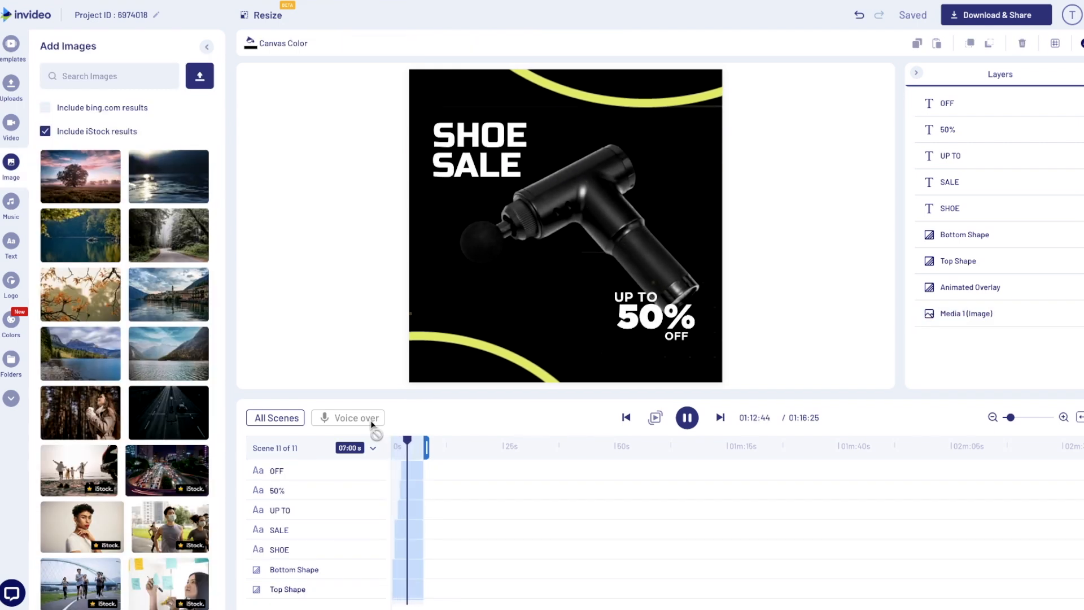
left_click(275, 419)
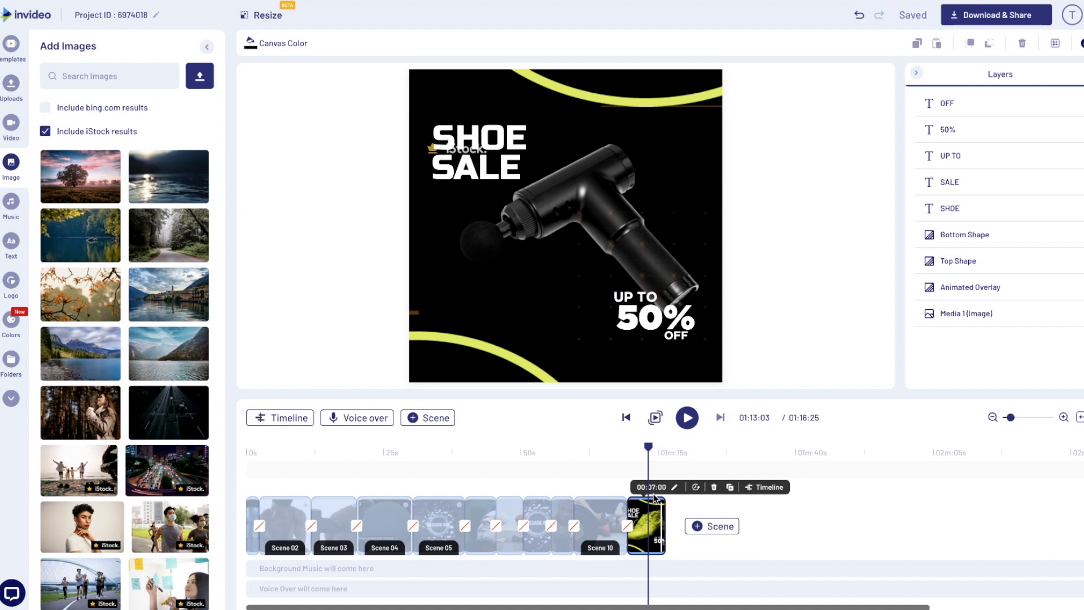
Step: Switch to the Google Docs outline and remove the black highlight covering the Step 2 soundtrack text
left_click(647, 456)
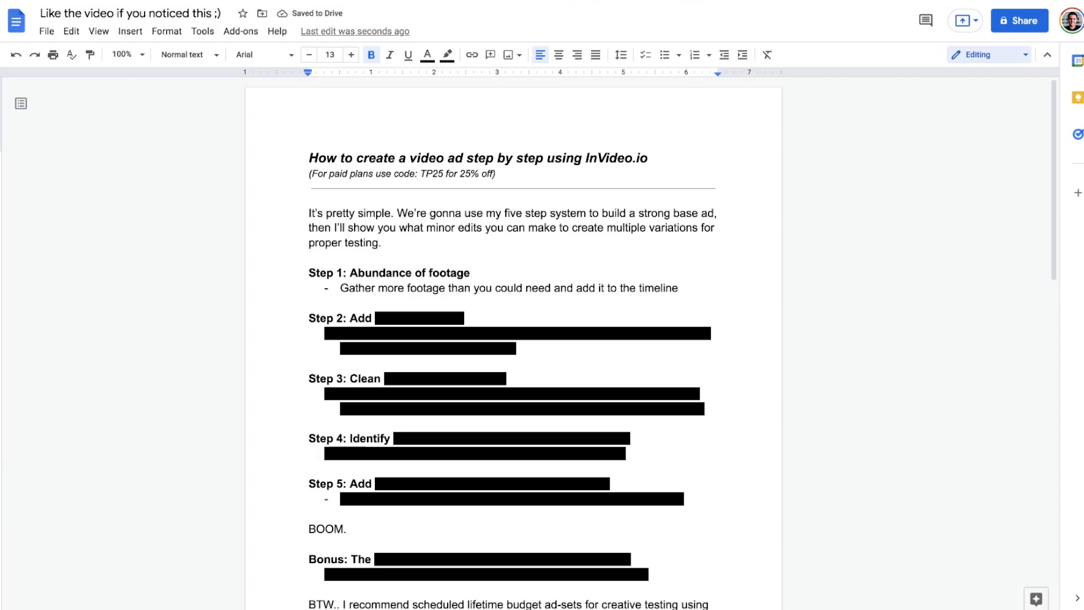
left_click_drag(374, 318, 543, 340)
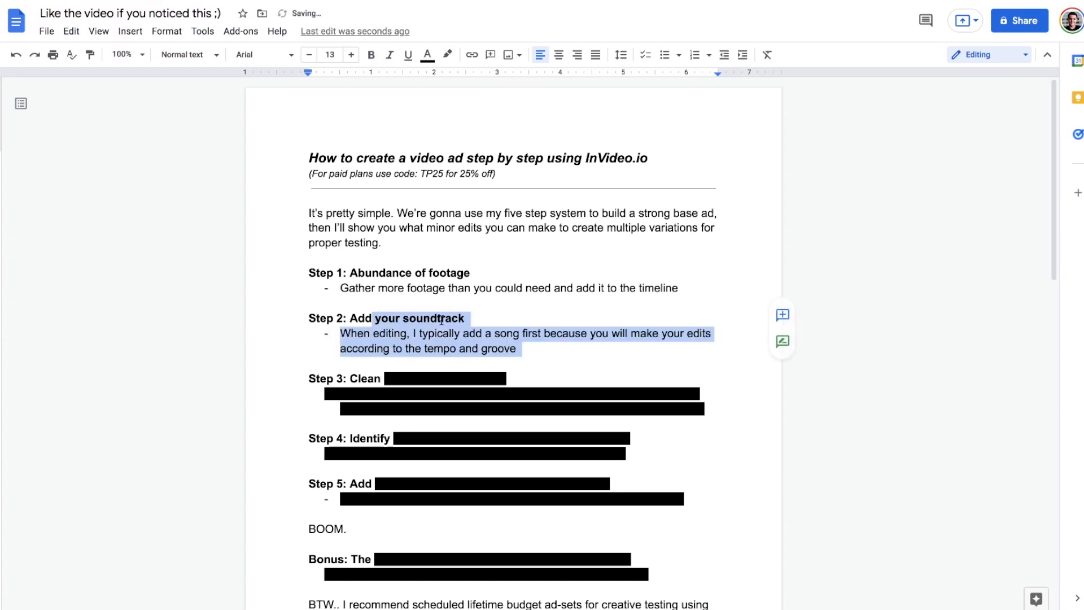
left_click(458, 319)
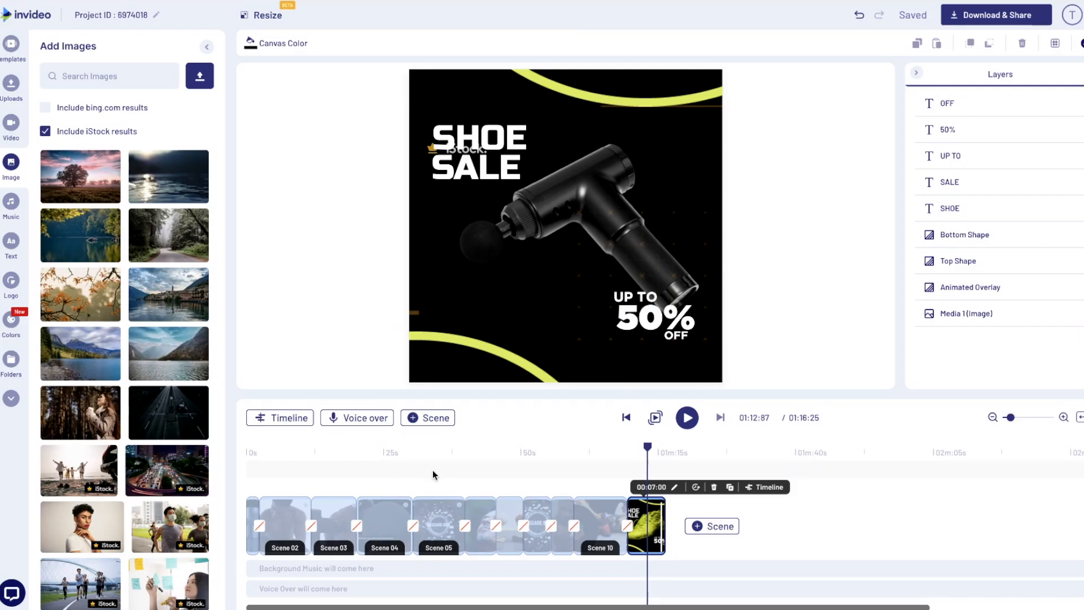
Step: Back in InVideo, scrub through the assembled scenes to review the footage and return the playhead to the start
left_click(346, 455)
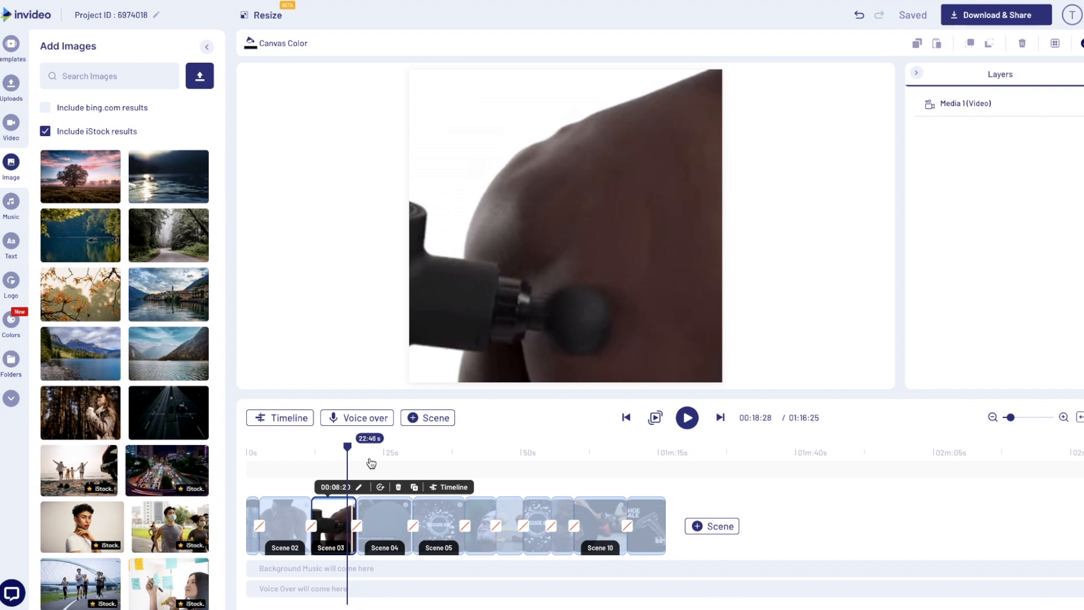
left_click_drag(374, 458, 398, 458)
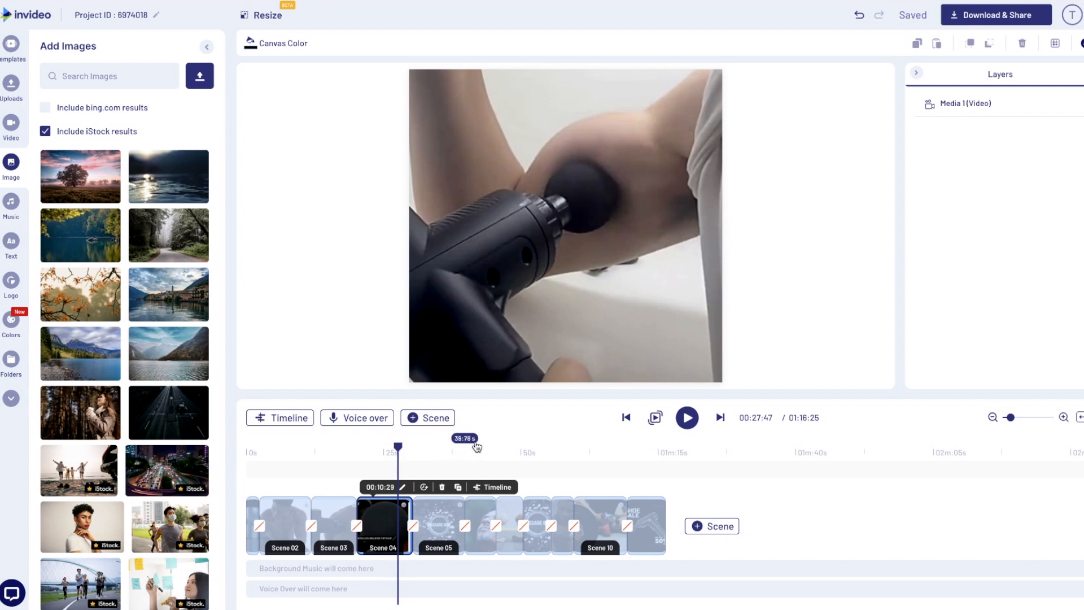
left_click(514, 447)
left_click_drag(515, 446, 249, 448)
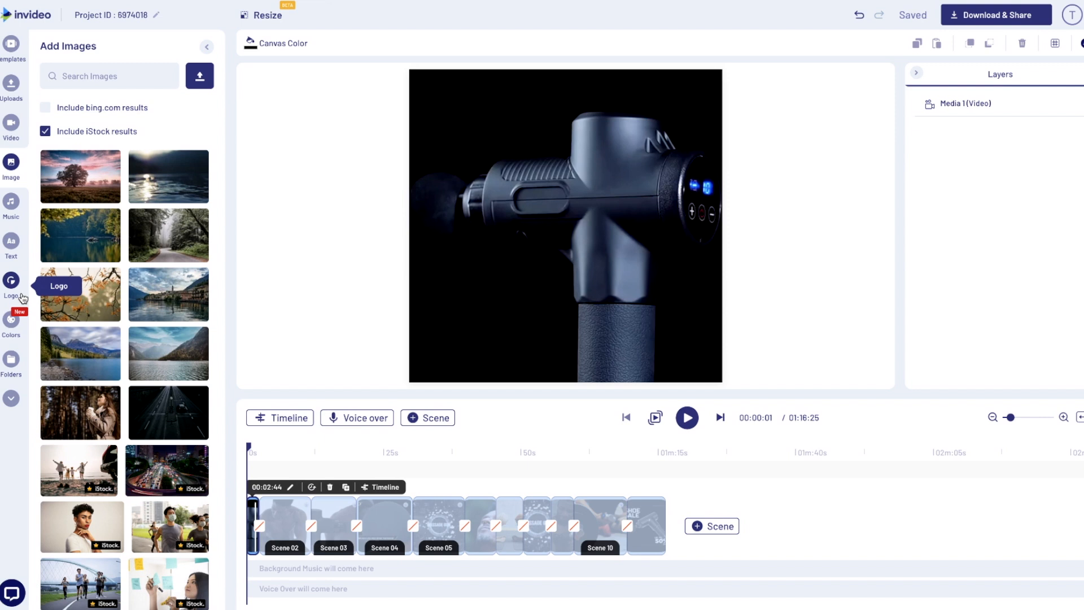
Step: Open the Inspiring music category, play and pause the video, and move the playhead to about 25 seconds in Scene 04
left_click(11, 202)
left_click(88, 107)
left_click(175, 257)
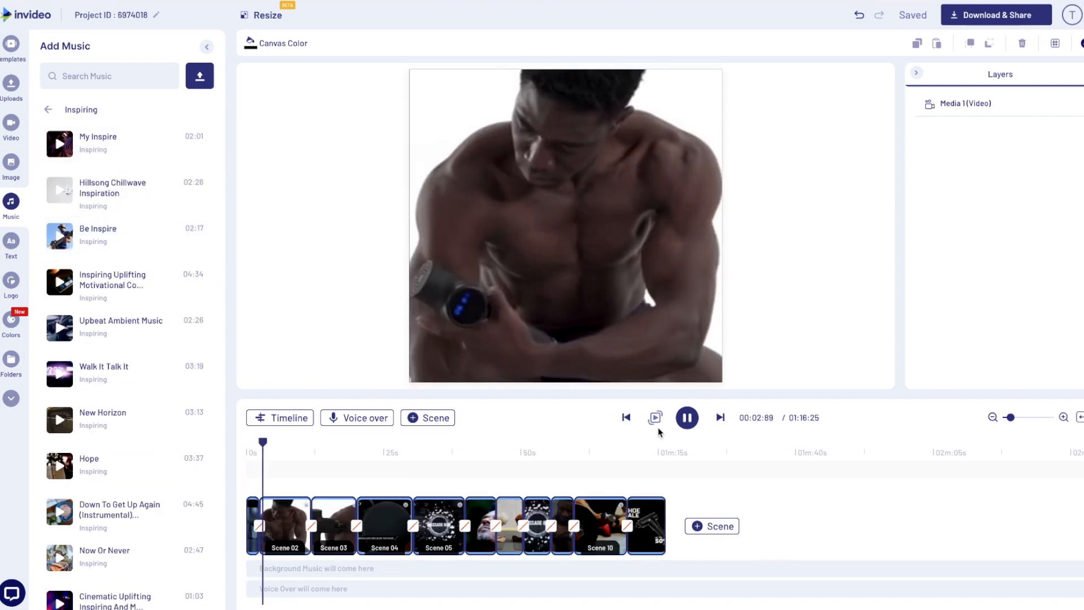
left_click(685, 420)
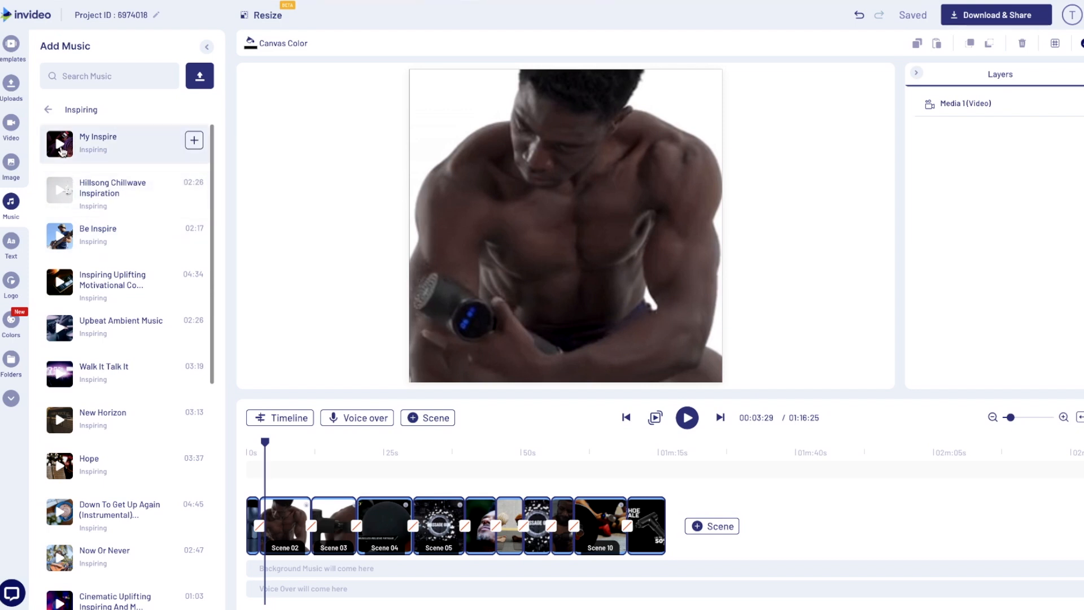
left_click(387, 456)
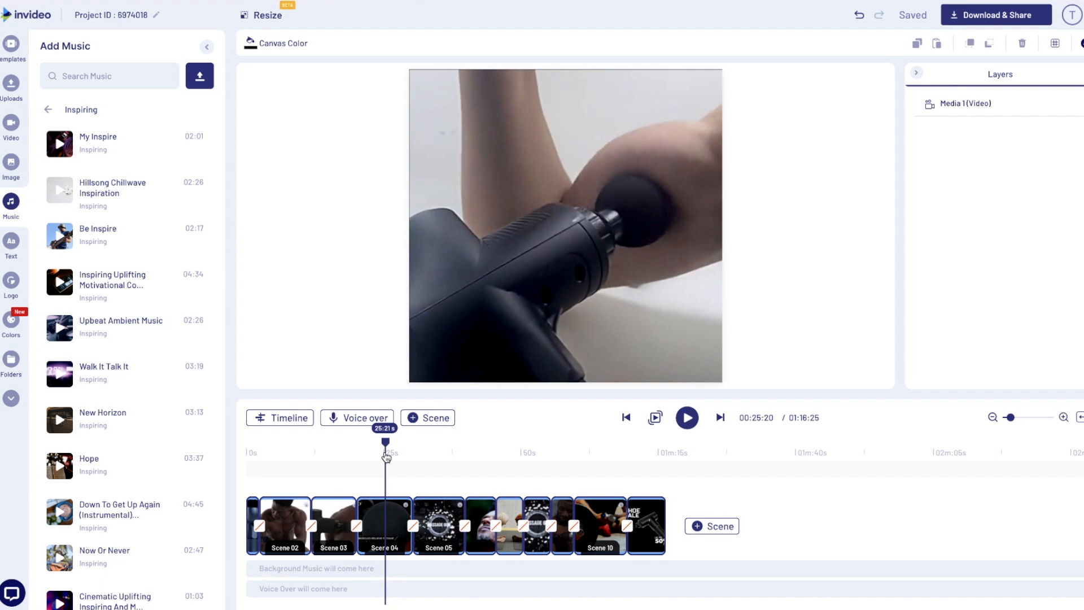
Step: Scrub through the scenes, inspect the "Pray for me" background track beneath them, and return the playhead to the start
left_click_drag(386, 456, 445, 466)
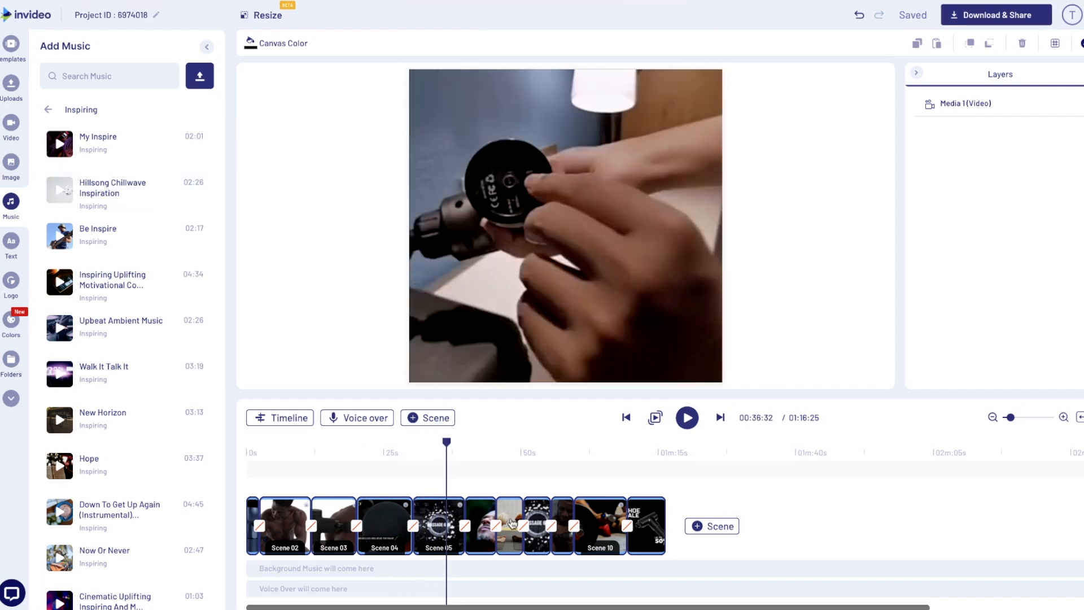
left_click_drag(491, 443, 398, 464)
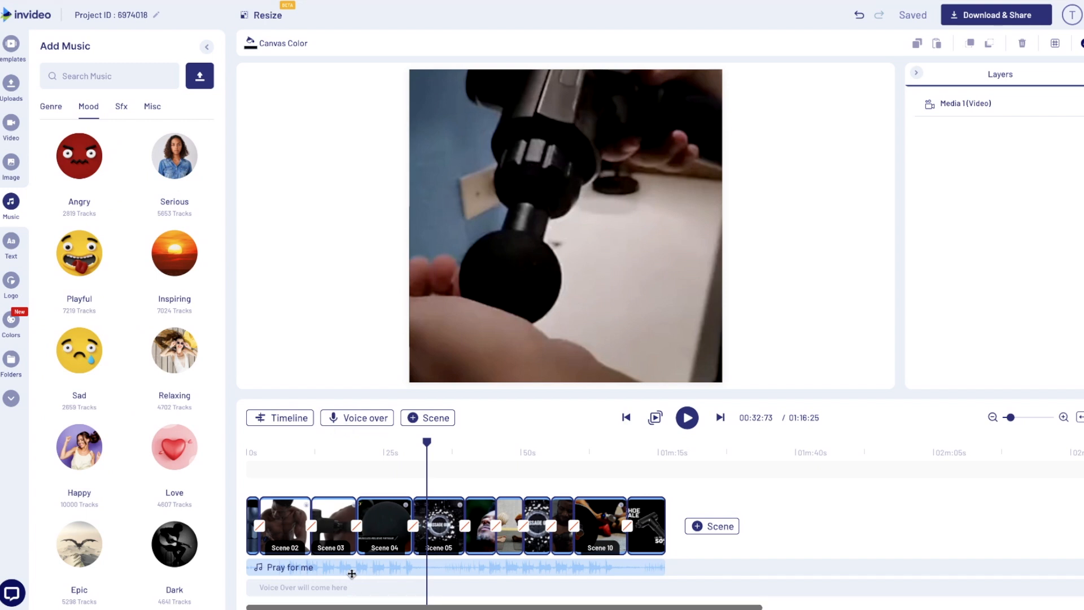
left_click(352, 571)
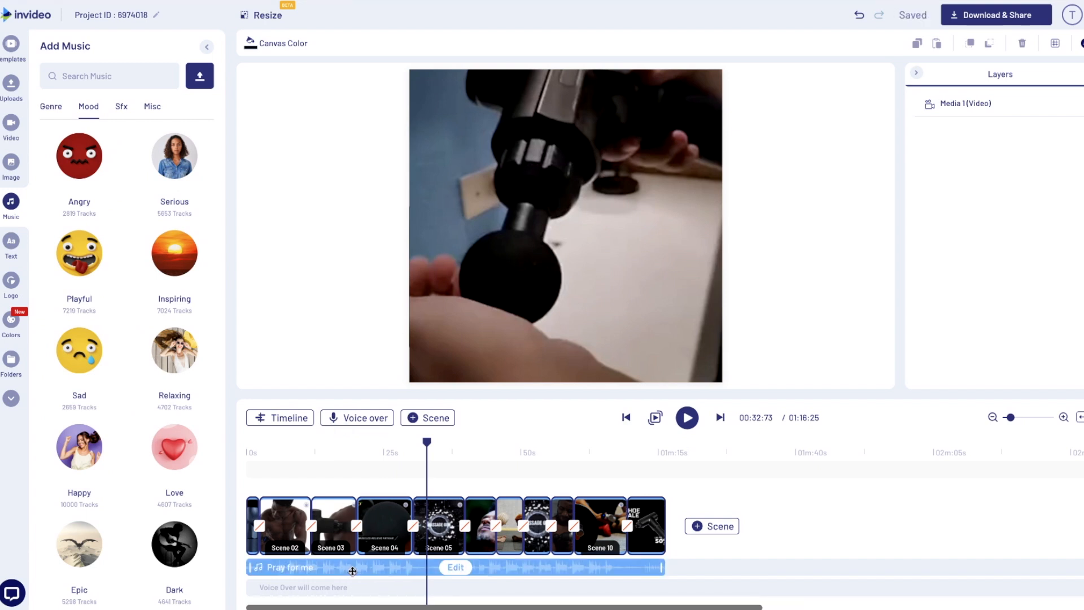
left_click(331, 525)
left_click(439, 525)
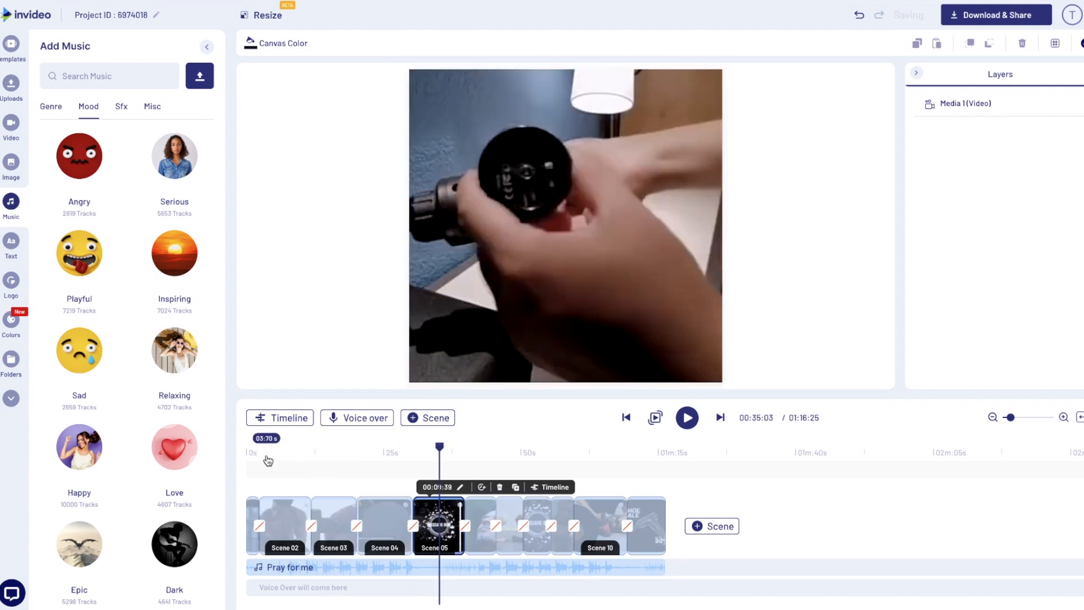
left_click(351, 460)
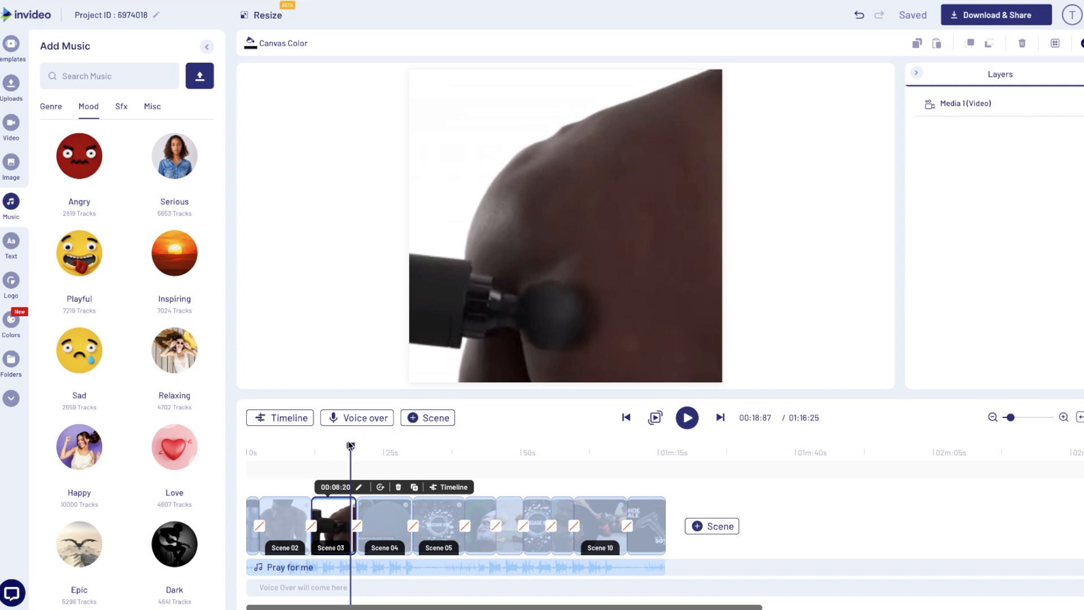
left_click_drag(350, 445, 281, 451)
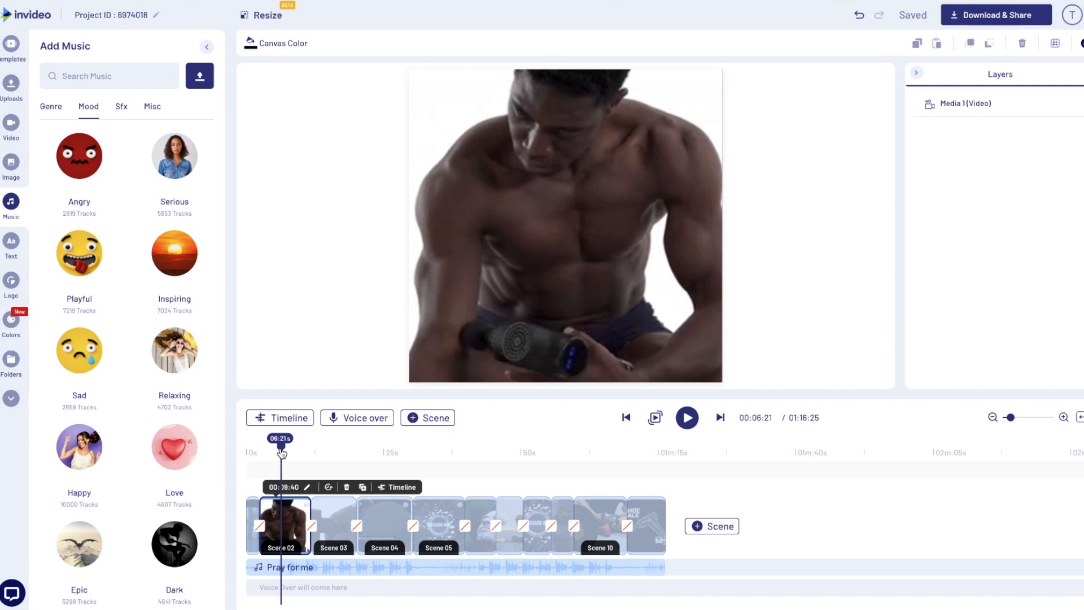
left_click(329, 452)
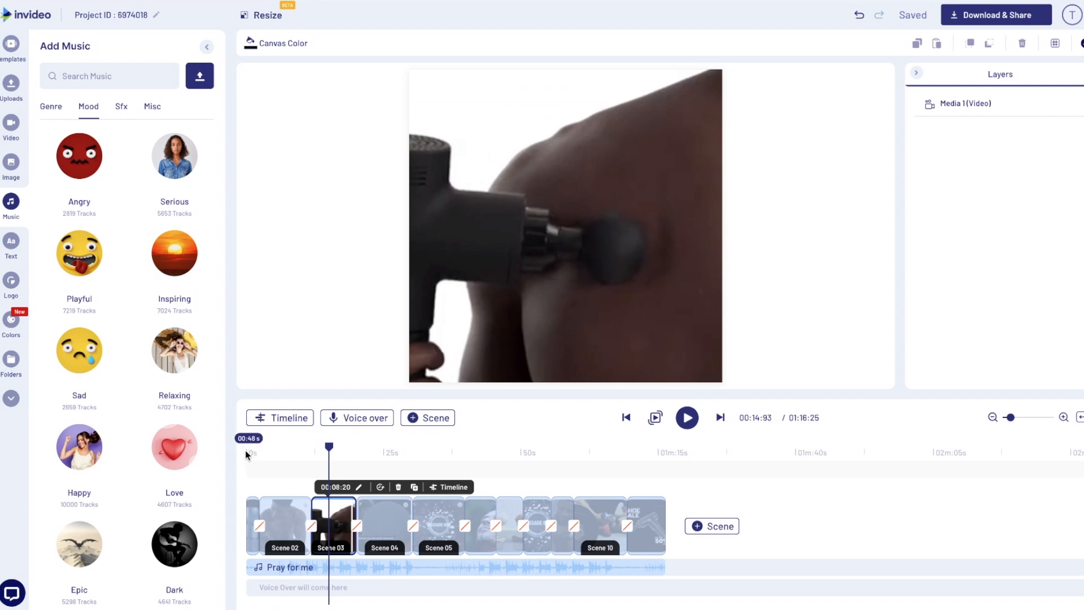
left_click(248, 453)
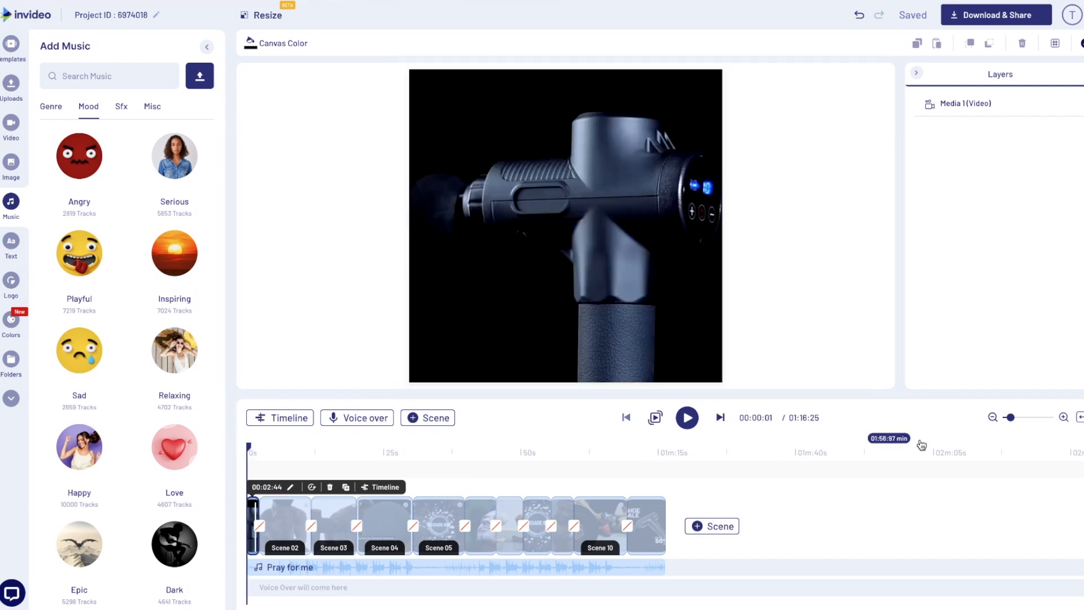
Step: Enlarge the timeline scale and open the Sfx category of the music library
left_click(1008, 418)
left_click_drag(1019, 421, 1021, 421)
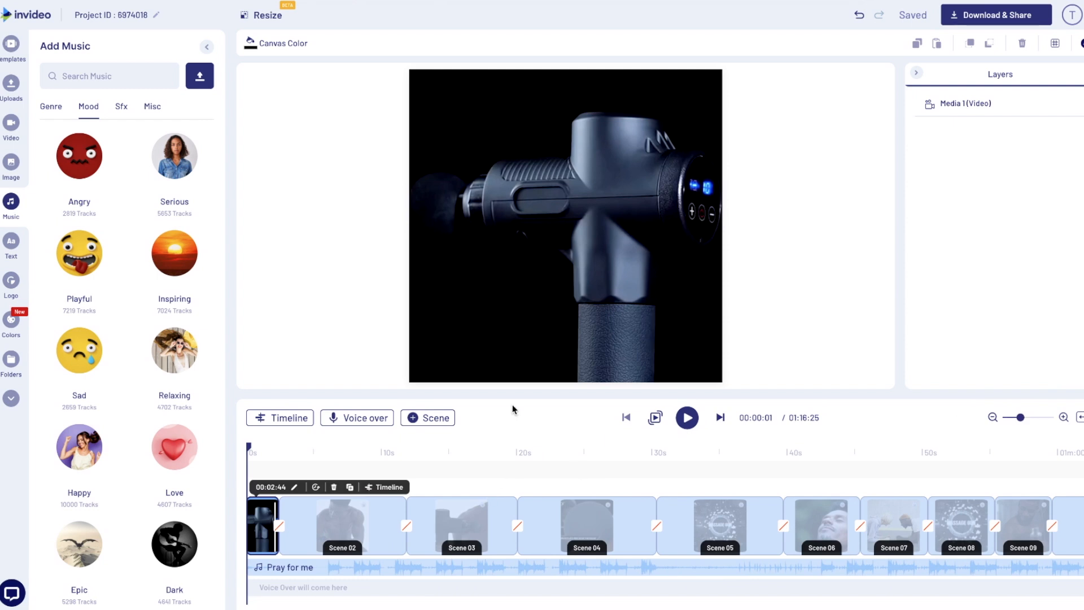
left_click(121, 107)
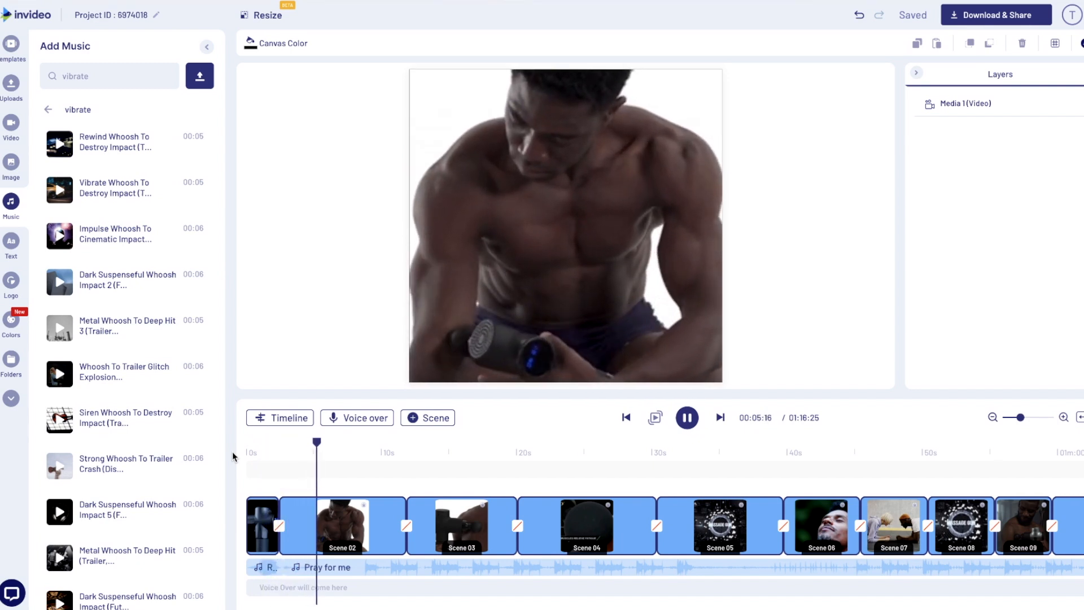
Step: Pause the preview and reposition the playhead to review the opening scenes against the sound effect and background track
key("space")
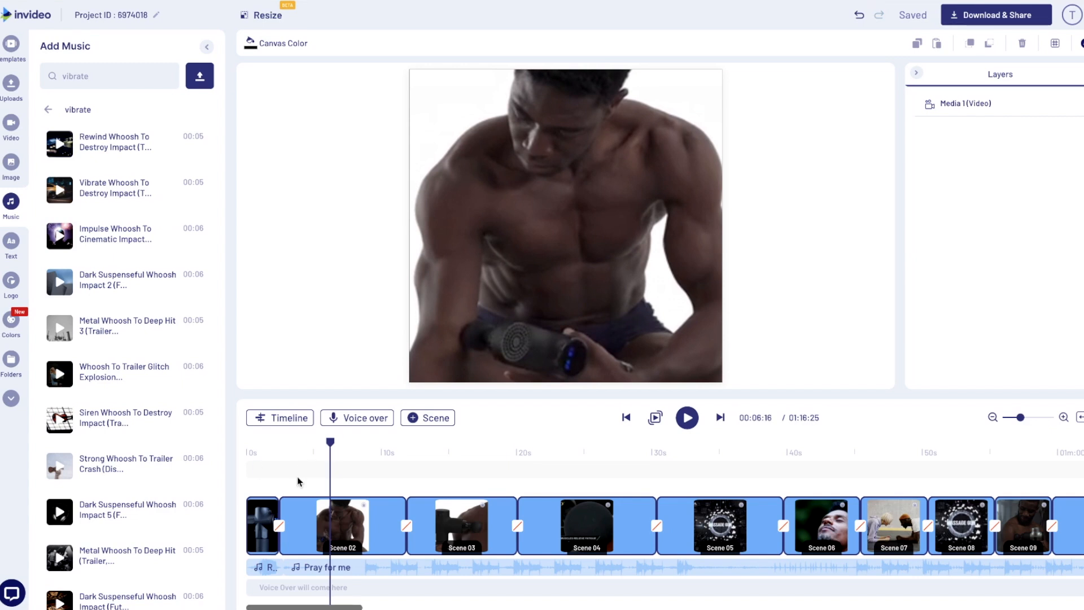
left_click_drag(330, 442, 248, 453)
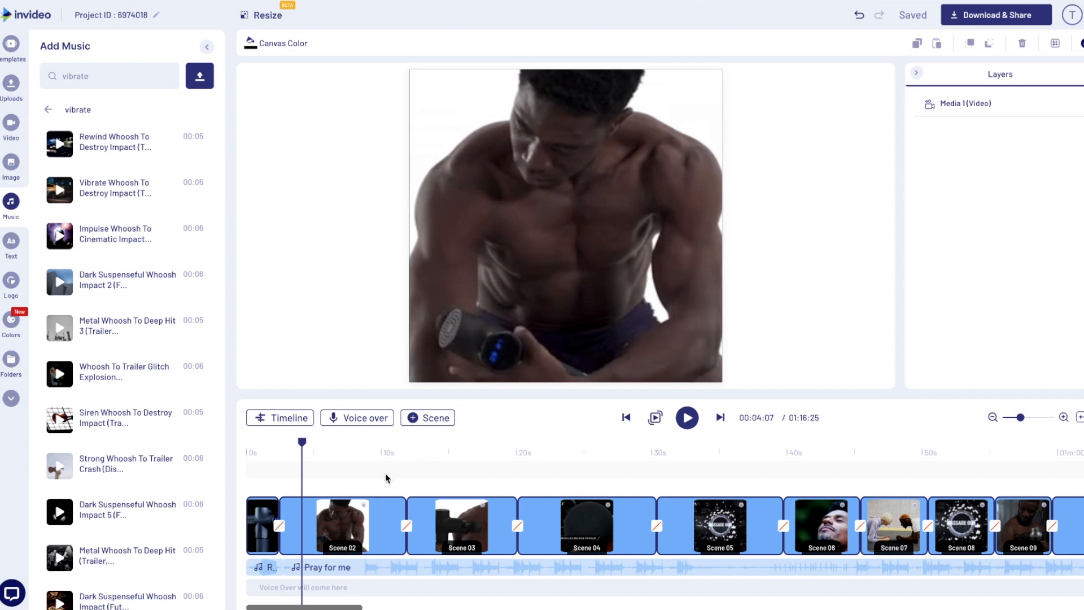
left_click(346, 464)
left_click(290, 466)
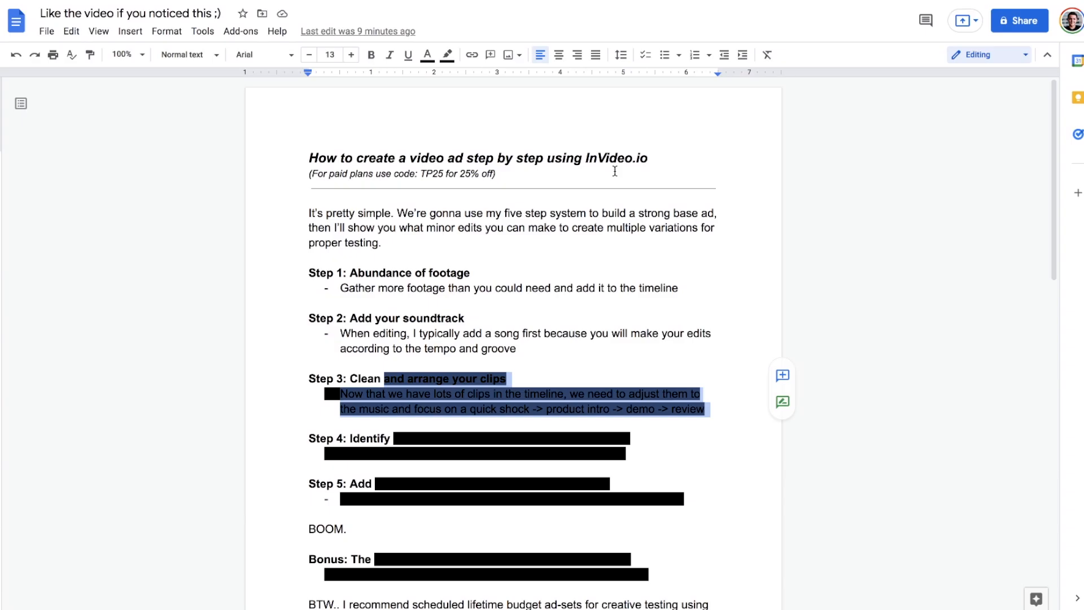
Step: In the Google Docs outline, remove the black highlight covering the Step 3 text about cleaning and arranging clips
left_click(447, 54)
left_click(500, 249)
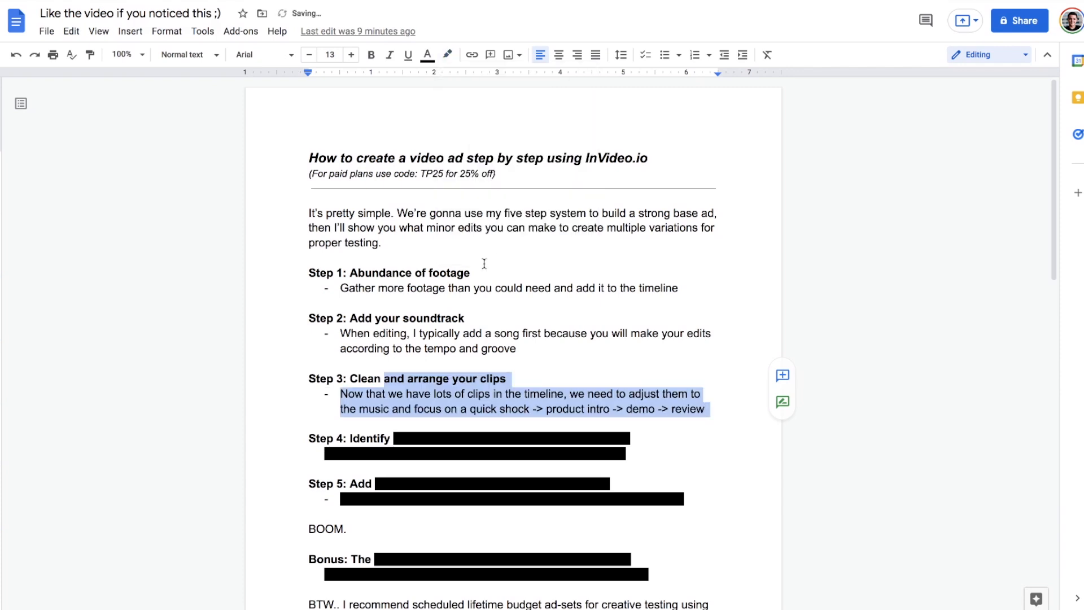
left_click(407, 378)
left_click(349, 376)
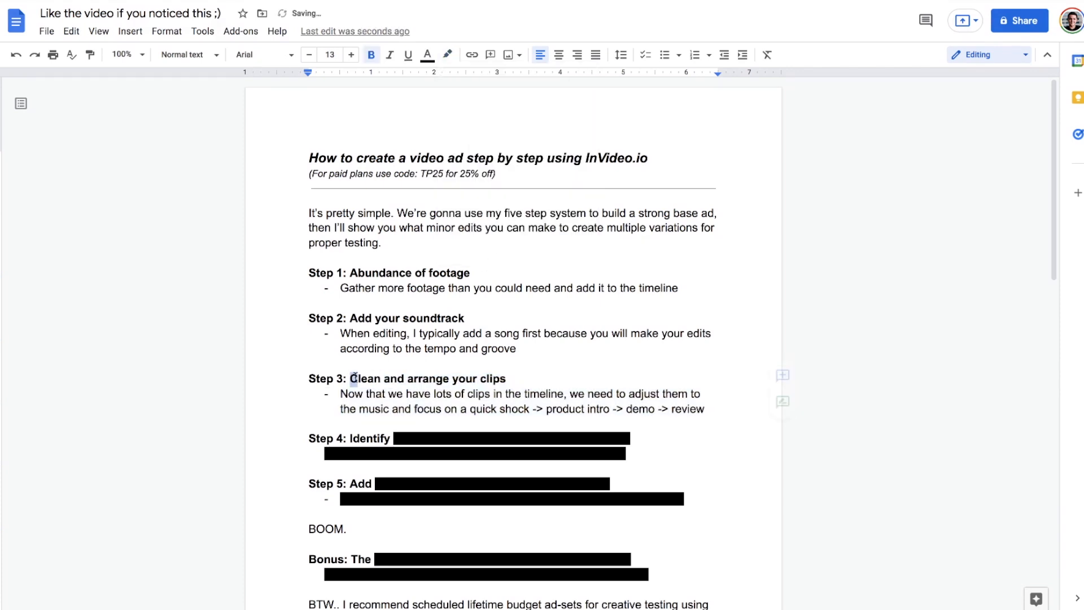
left_click(297, 377)
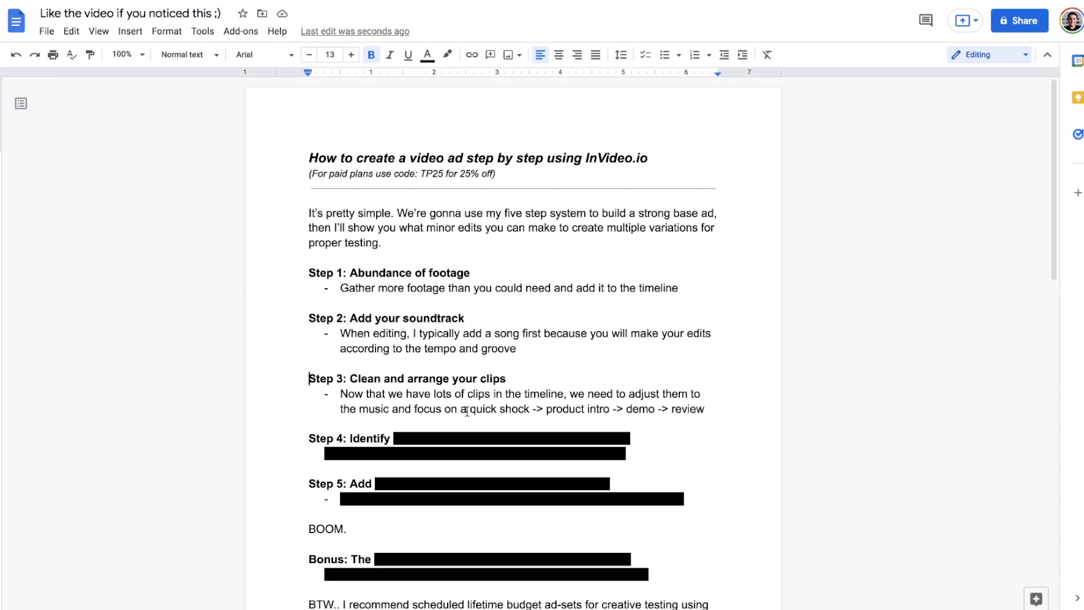
Step: Examine the Step 3 clip sequence "quick shock -> product intro -> demo -> review" by selecting its parts
left_click_drag(471, 411, 705, 408)
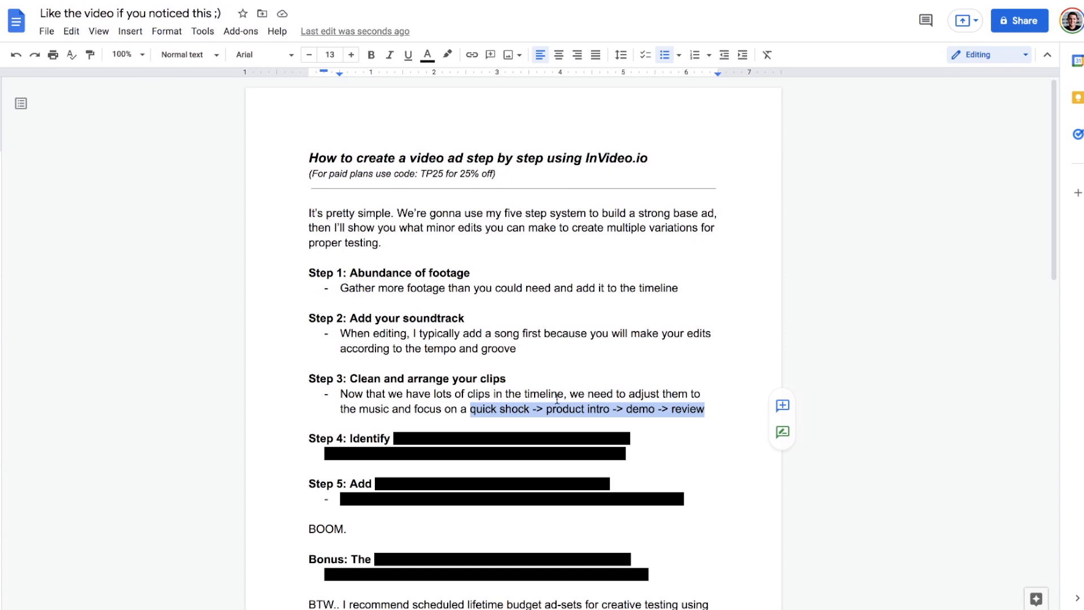
left_click_drag(470, 408, 609, 410)
left_click_drag(621, 408, 655, 410)
triple_click(632, 409)
left_click(632, 408)
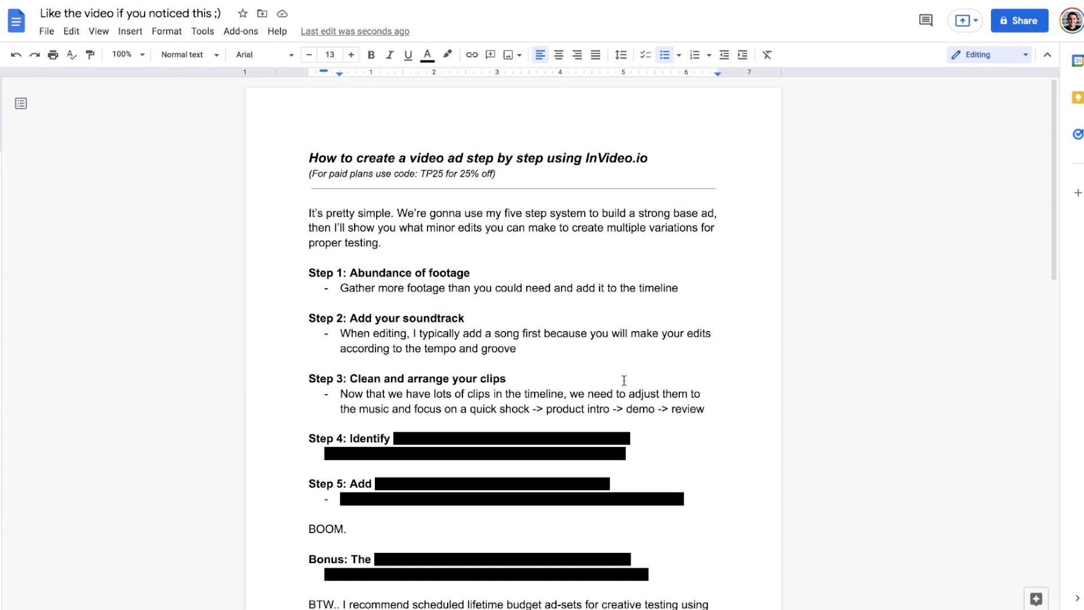
double_click(678, 410)
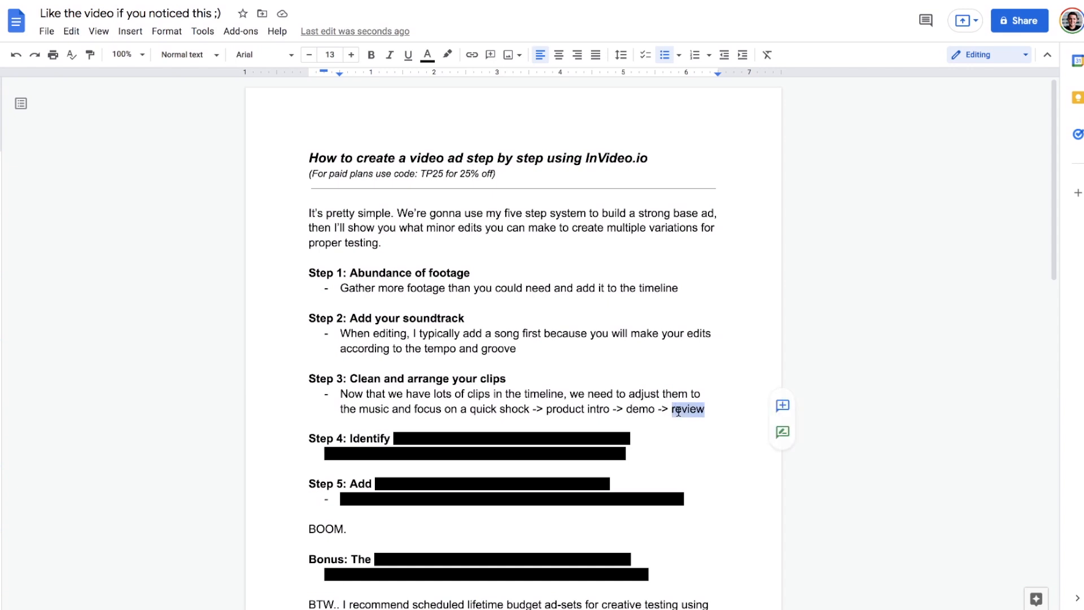
left_click(673, 410)
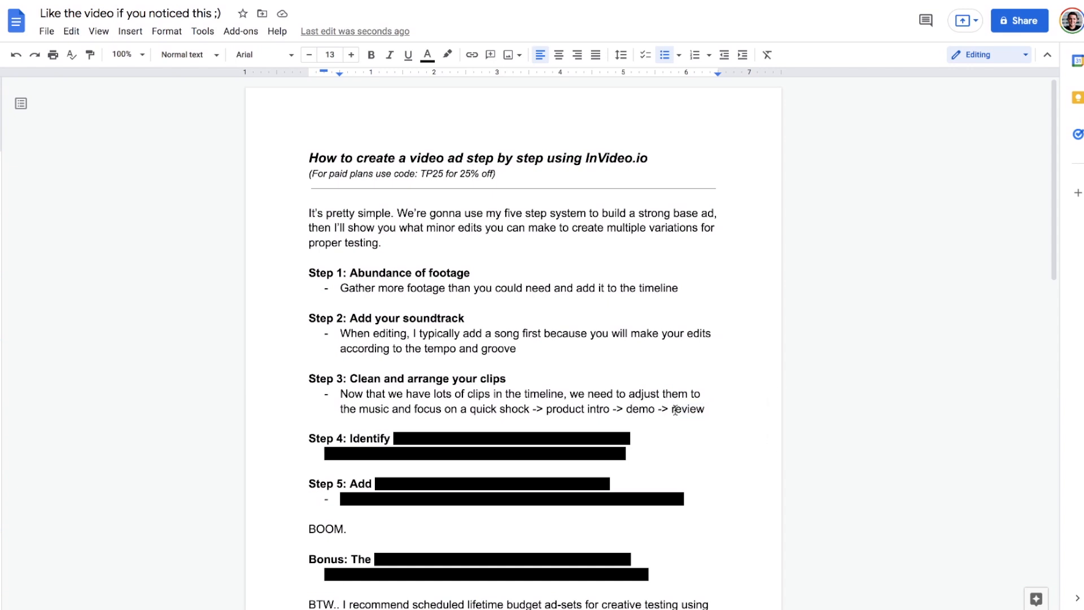
double_click(676, 410)
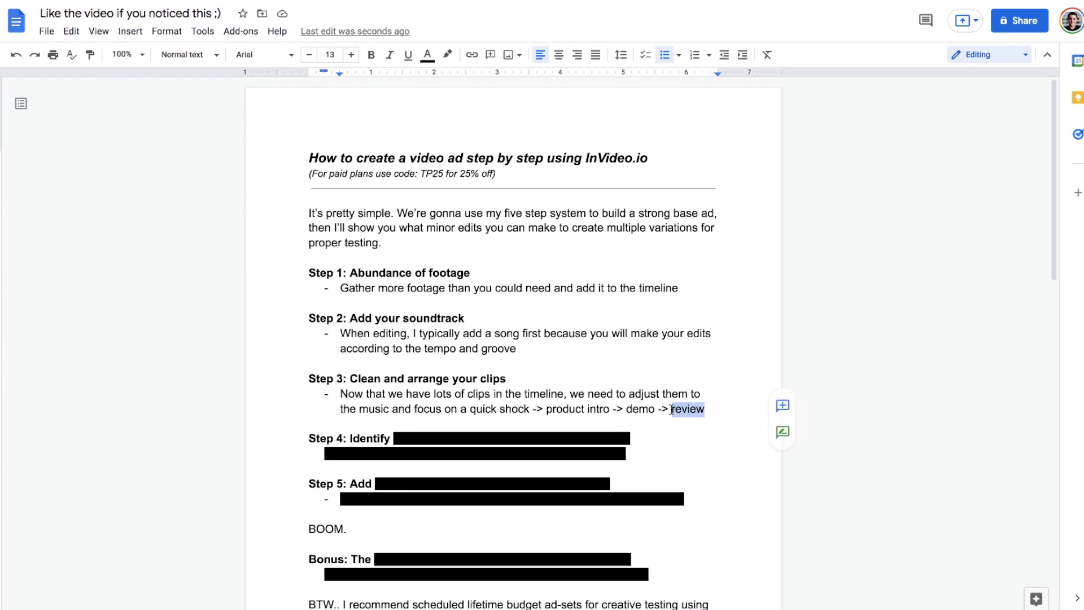
left_click(671, 410)
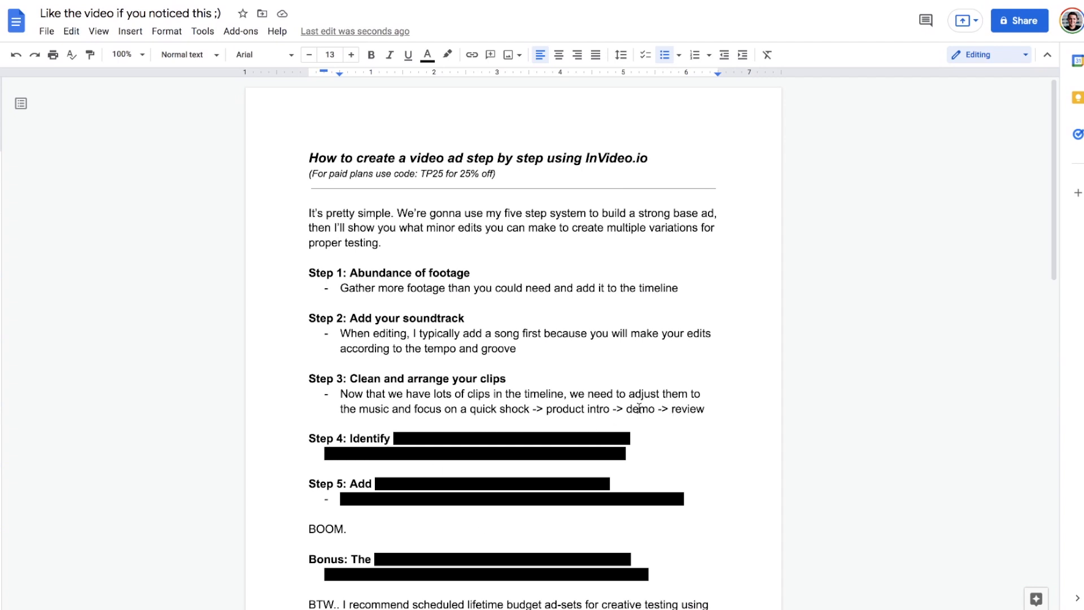
left_click(294, 372)
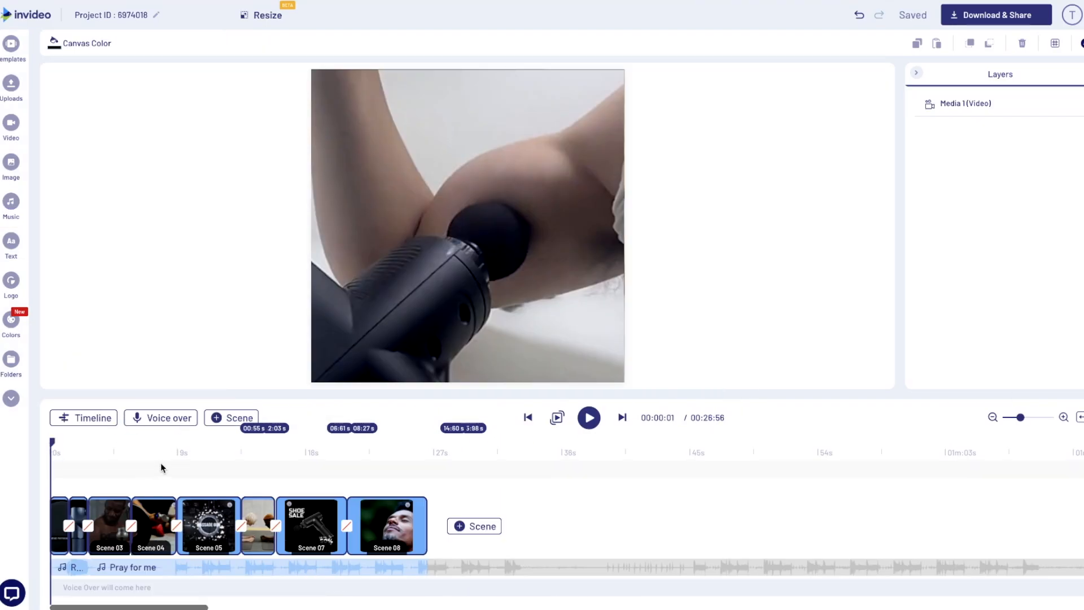
Step: Switch to InVideo, play the rearranged ad, replay its opening from the start and scrub through the scenes
left_click(589, 417)
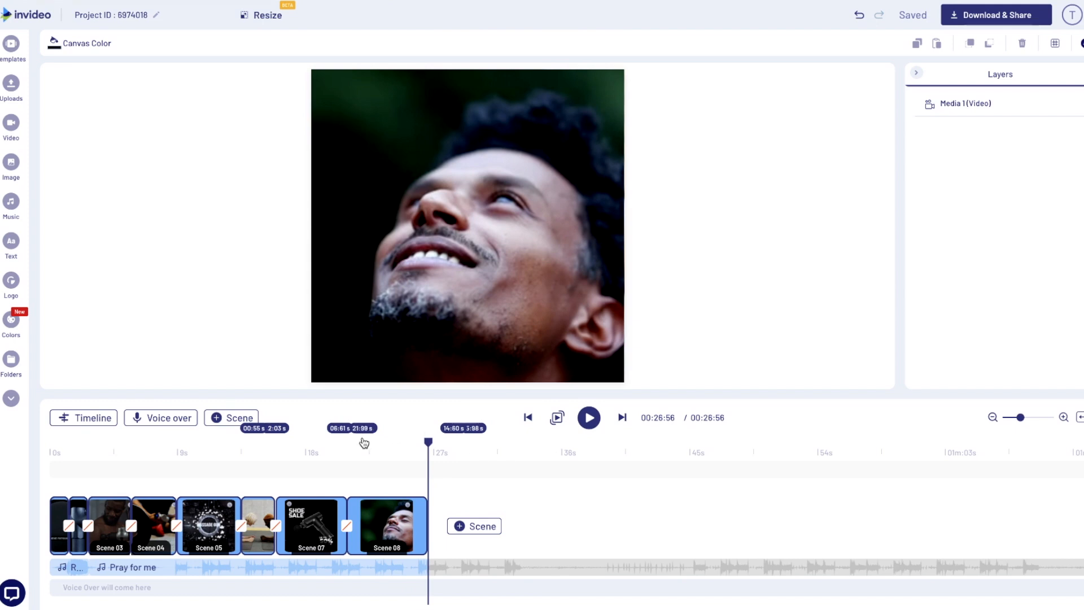
left_click_drag(302, 448, 50, 466)
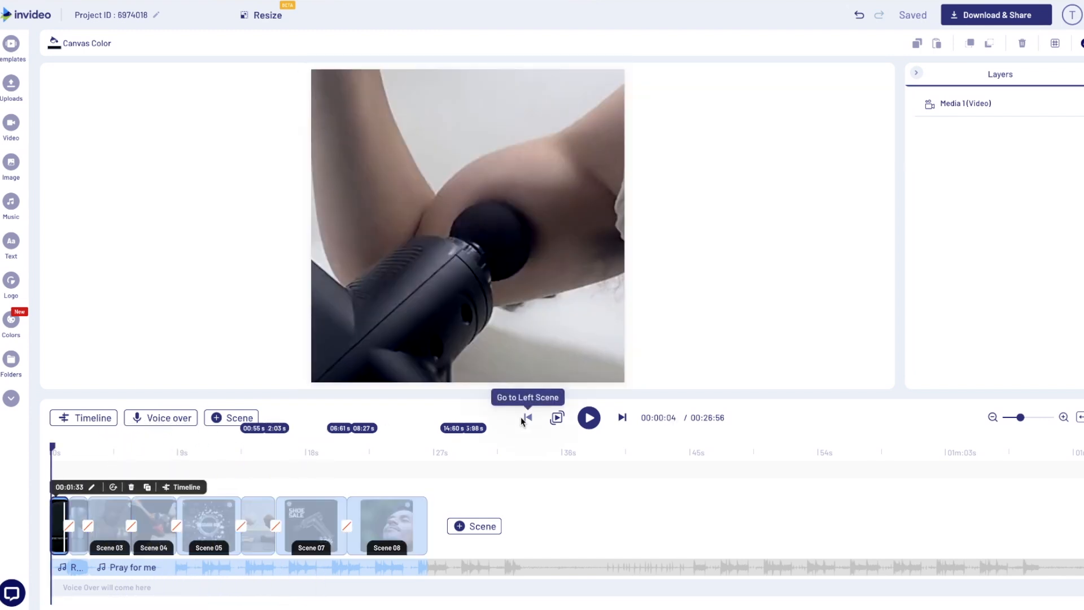
left_click(587, 422)
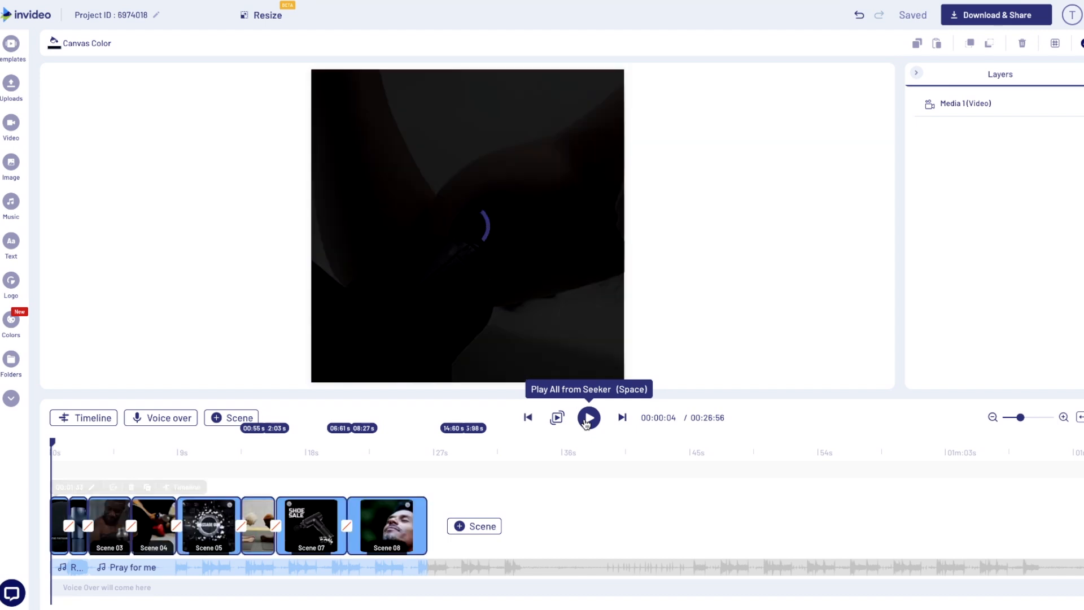
left_click(587, 422)
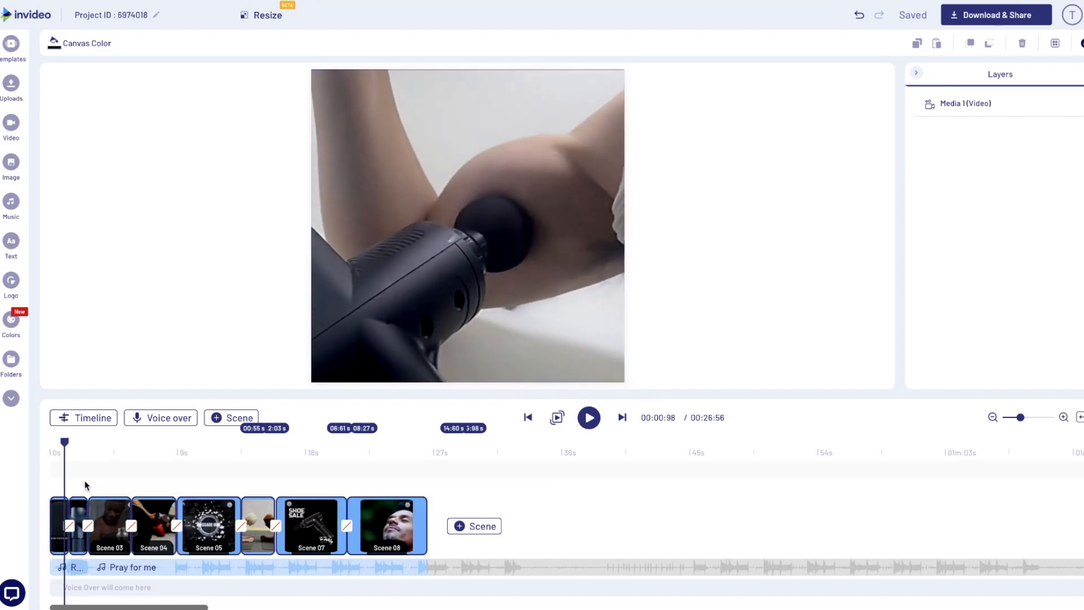
left_click_drag(64, 443, 415, 479)
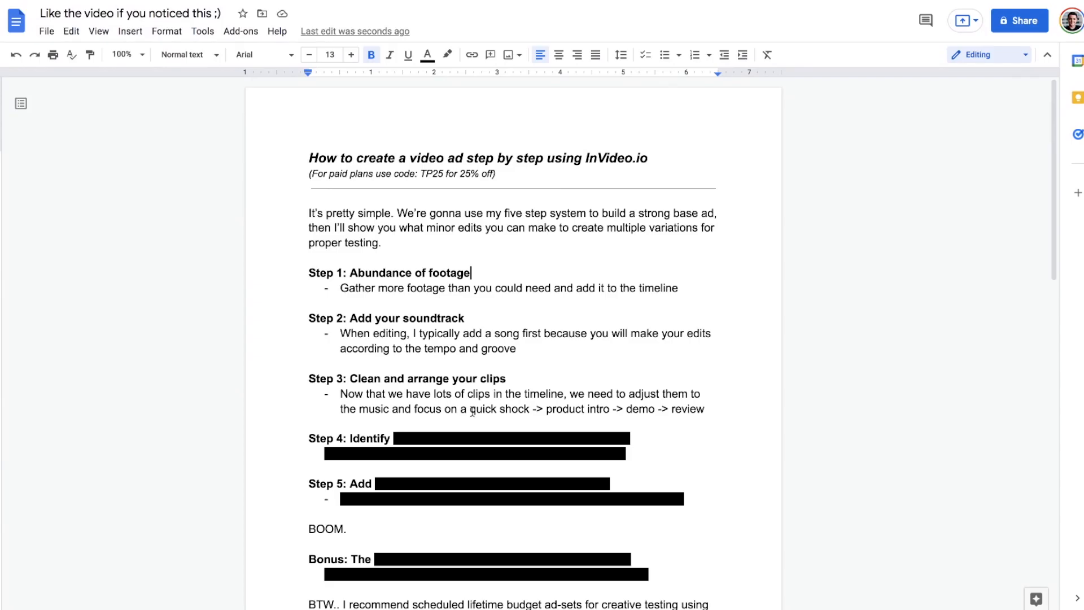
Step: Switch to the Google Docs outline and remove the black highlight covering the Step 4 text about product pain points
left_click_drag(628, 454, 393, 439)
left_click(447, 54)
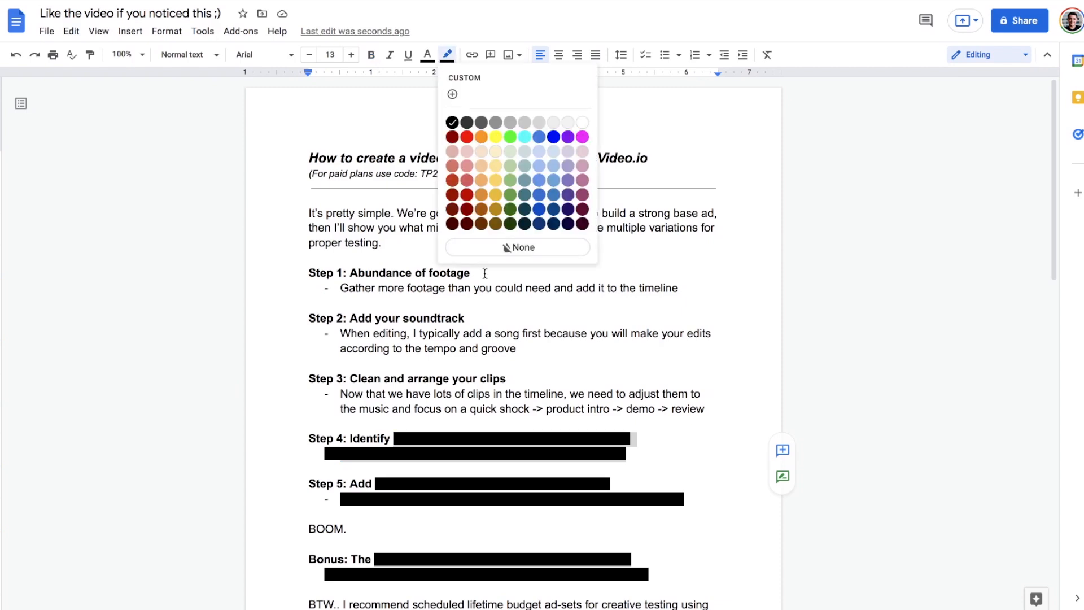
left_click(492, 252)
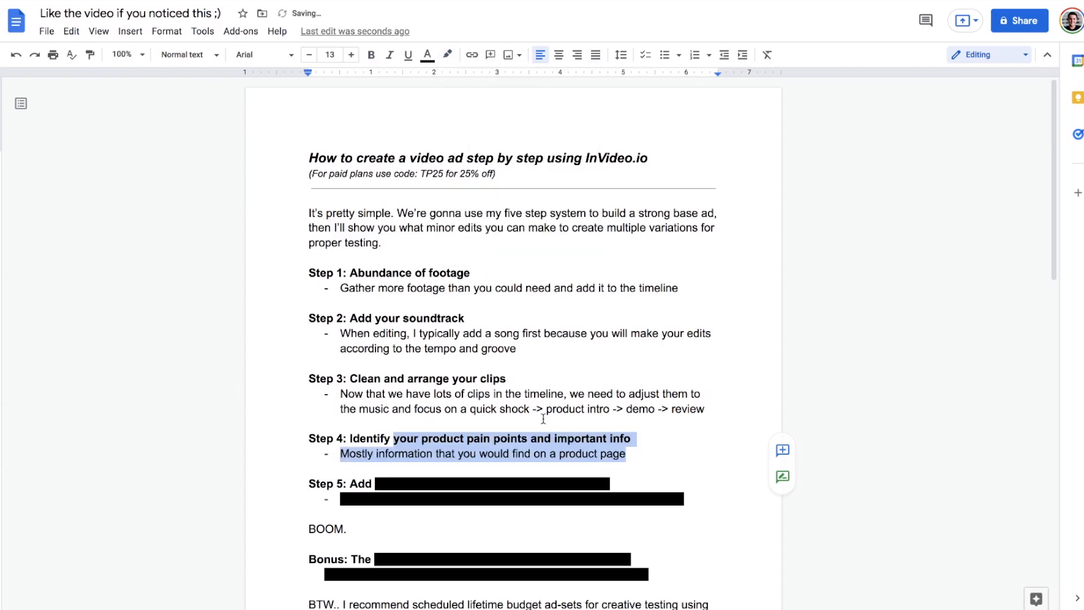
left_click(594, 443)
left_click(635, 454)
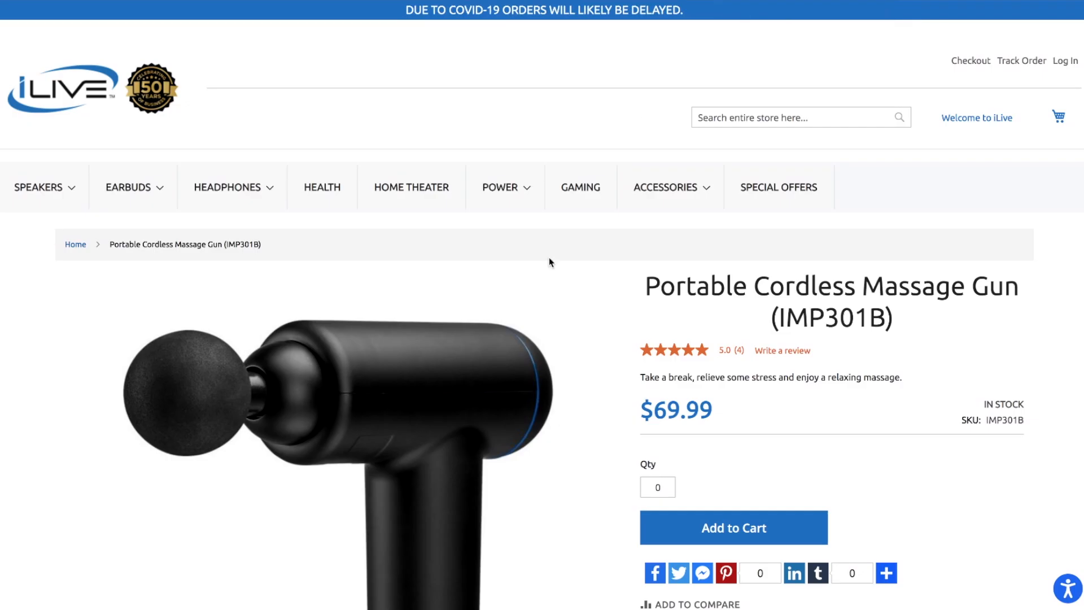
Step: Look through the iLive Portable Cordless Massage Gun product page, and return to the outline to select the Step 4 text
scroll(547, 257, "down", 1)
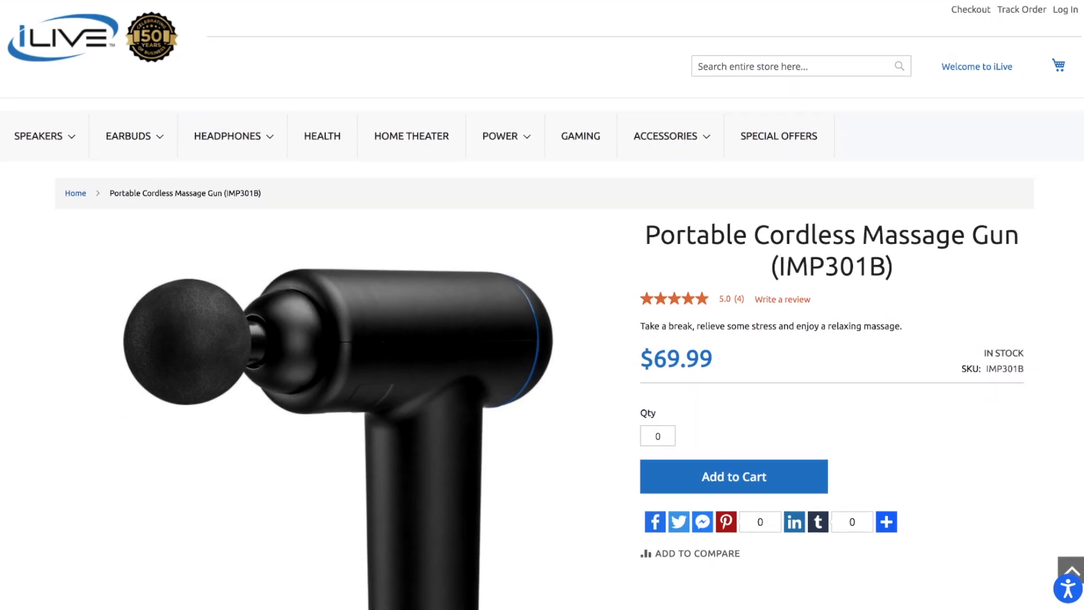
scroll(287, 225, "down", 4)
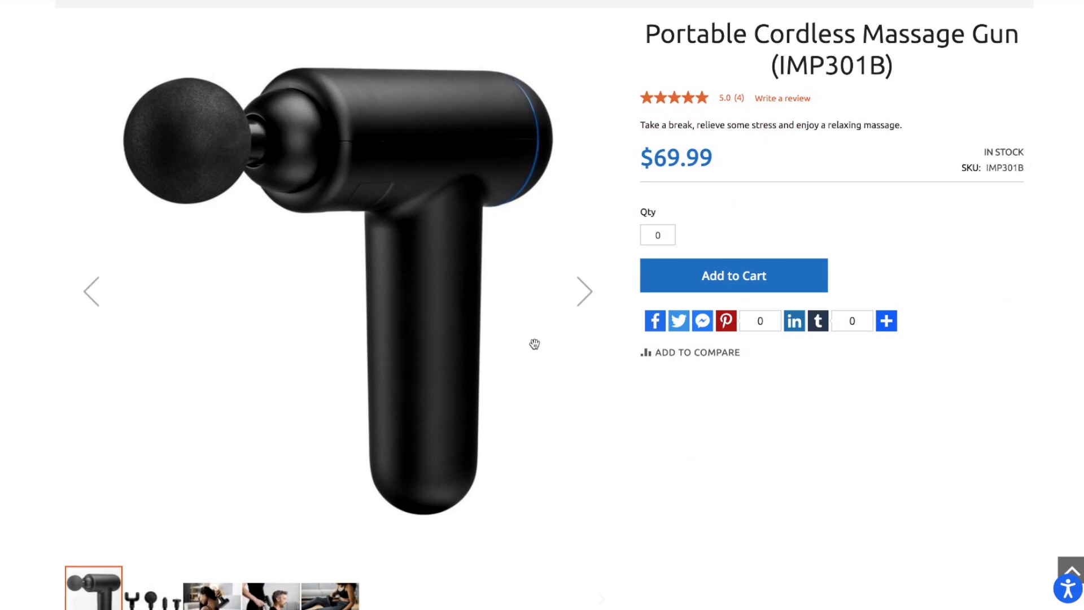
scroll(534, 342, "down", 3)
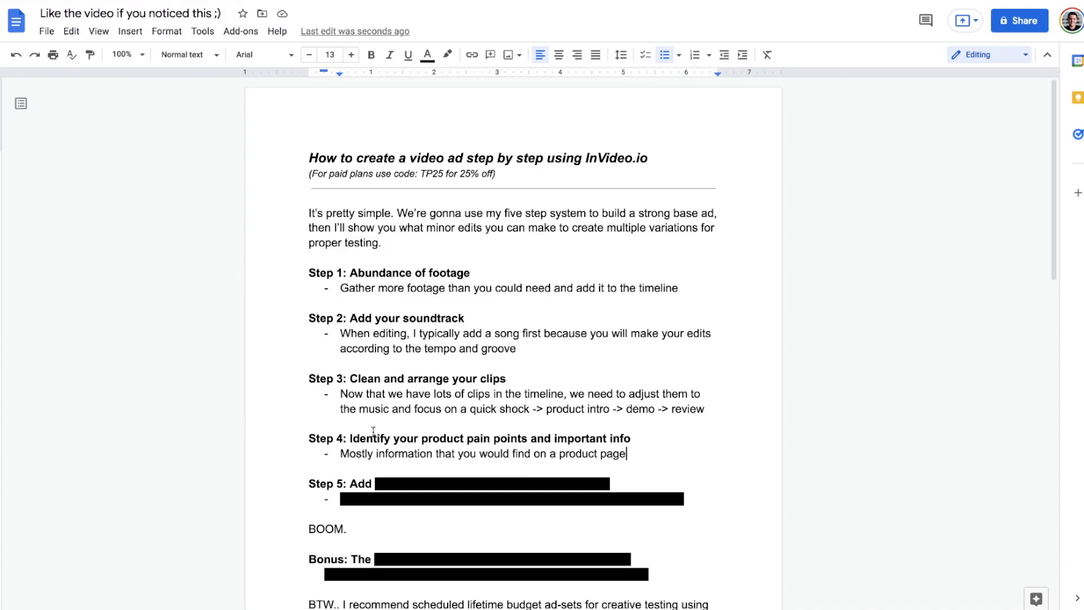
left_click_drag(350, 439, 619, 447)
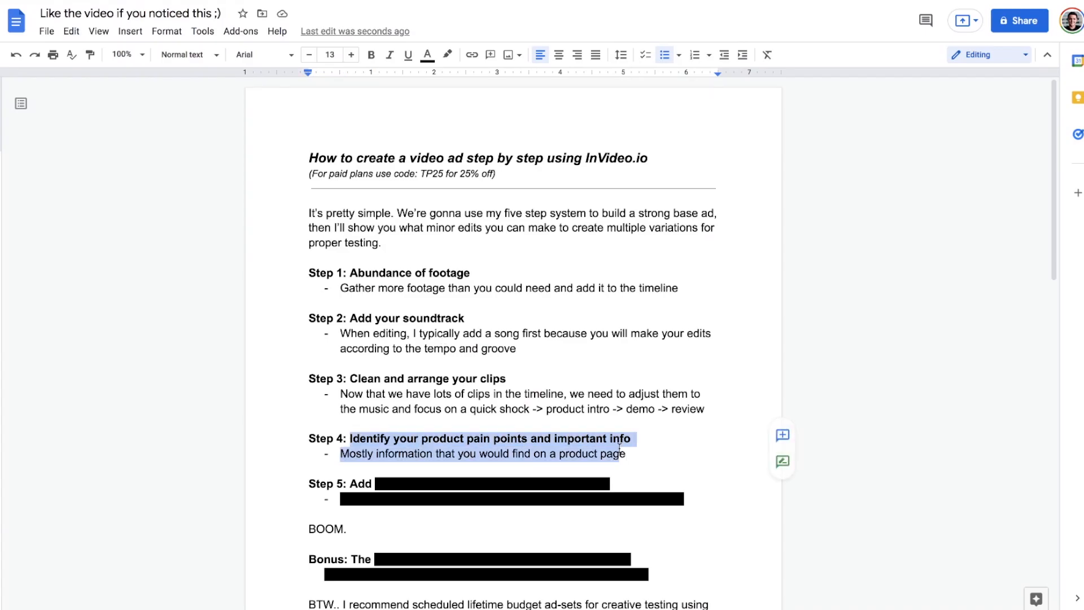
Step: Remove the black highlight covering the Step 5 heading and its bullet in the outline
left_click(619, 449)
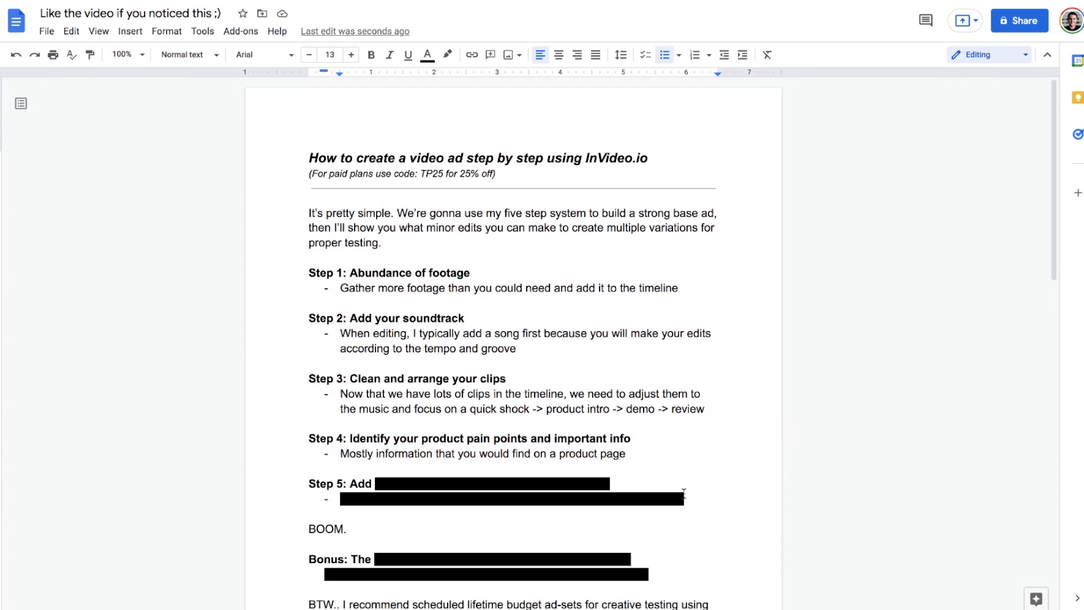
scroll(607, 494, "down", 3)
left_click_drag(505, 562, 308, 499)
triple_click(493, 356)
scroll(398, 384, "up", 1)
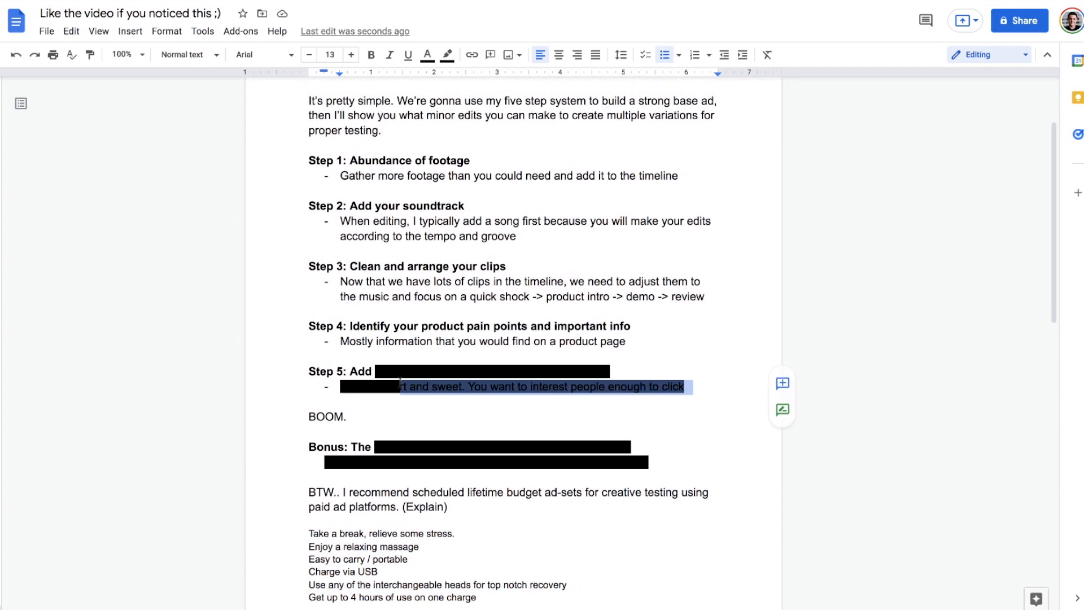
left_click_drag(400, 382, 373, 365)
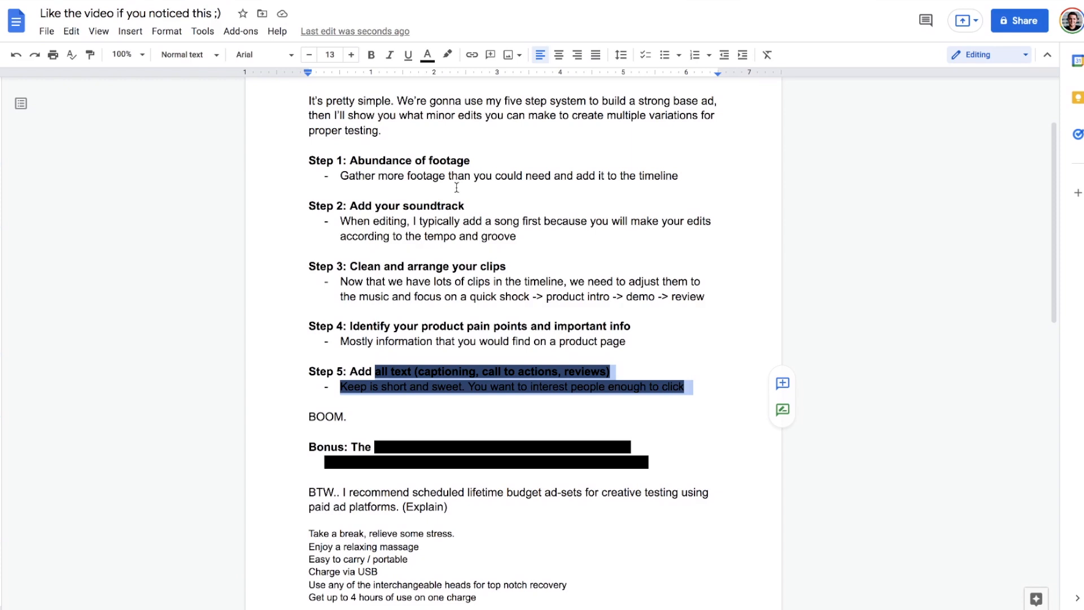
left_click(447, 54)
left_click(460, 93)
left_click(433, 370)
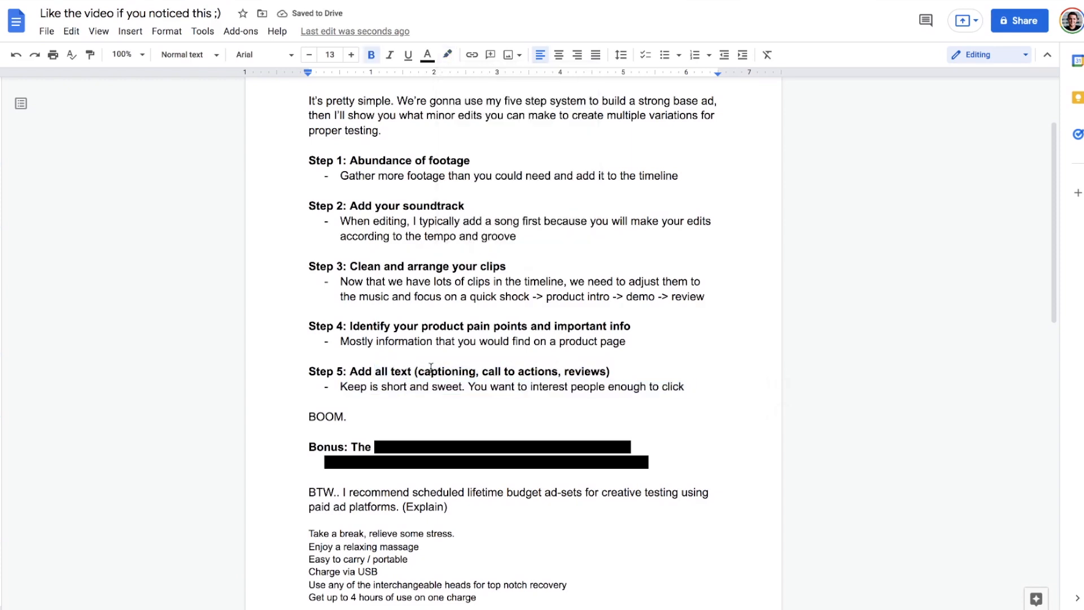
Step: Examine the Step 5 text types by selecting captioning, call to actions and reviews, and read the bullet beneath
double_click(420, 371)
double_click(491, 371)
left_click(585, 370)
left_click(489, 386)
key("Down")
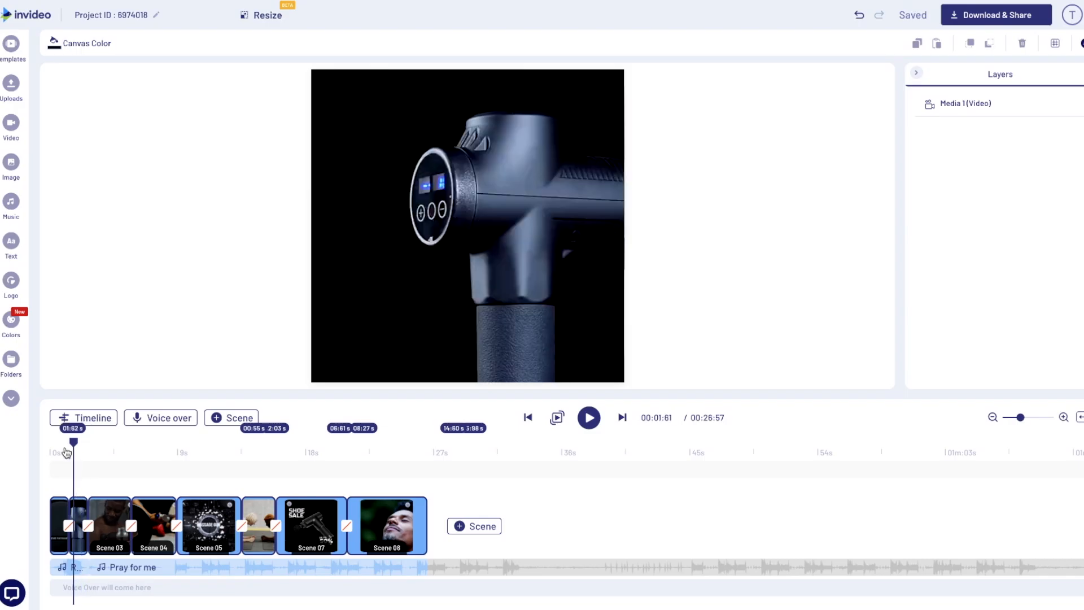
Step: Switch to InVideo and add a subheading reading "Take a break, relieve some stress!" to Scene 3
left_click_drag(68, 452, 104, 464)
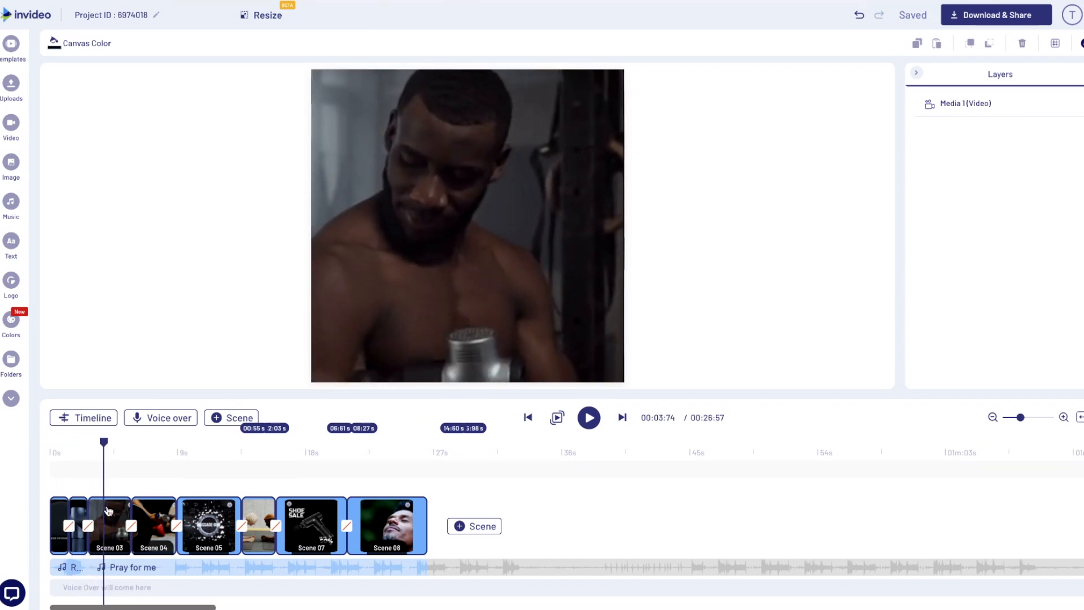
left_click(107, 509)
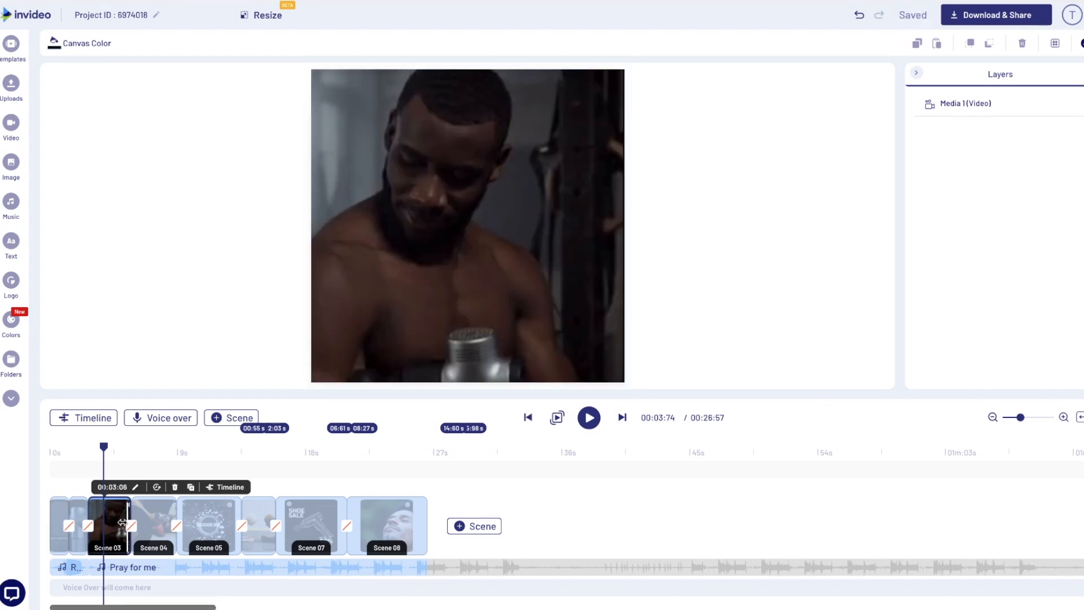
left_click(11, 241)
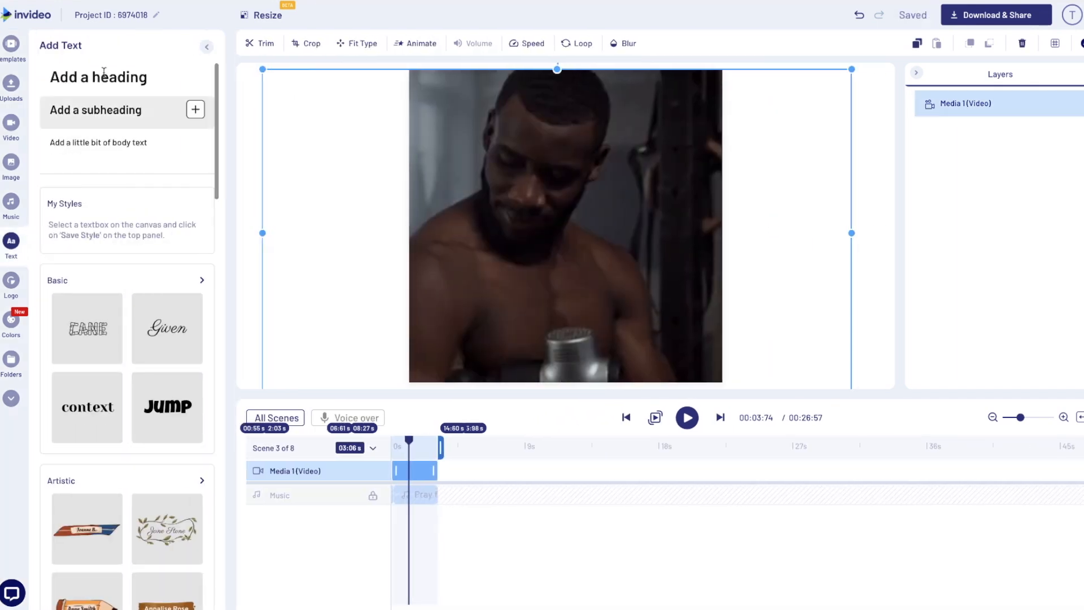
left_click(196, 115)
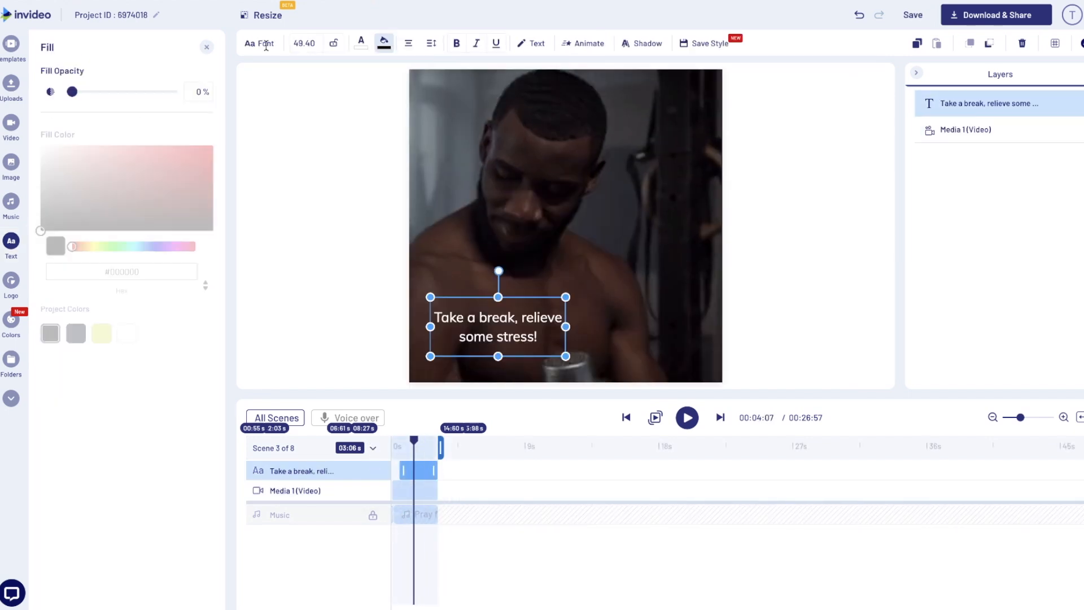
Step: Set the Scene 3 caption's font to Gotham Bold Regular, enlarge it to size 54.61 and move it slightly higher
left_click(258, 43)
left_click(100, 189)
left_click_drag(585, 326, 602, 328)
mouse_move(481, 319)
left_mouse_down()
mouse_move(470, 320)
mouse_move(473, 305)
left_mouse_up()
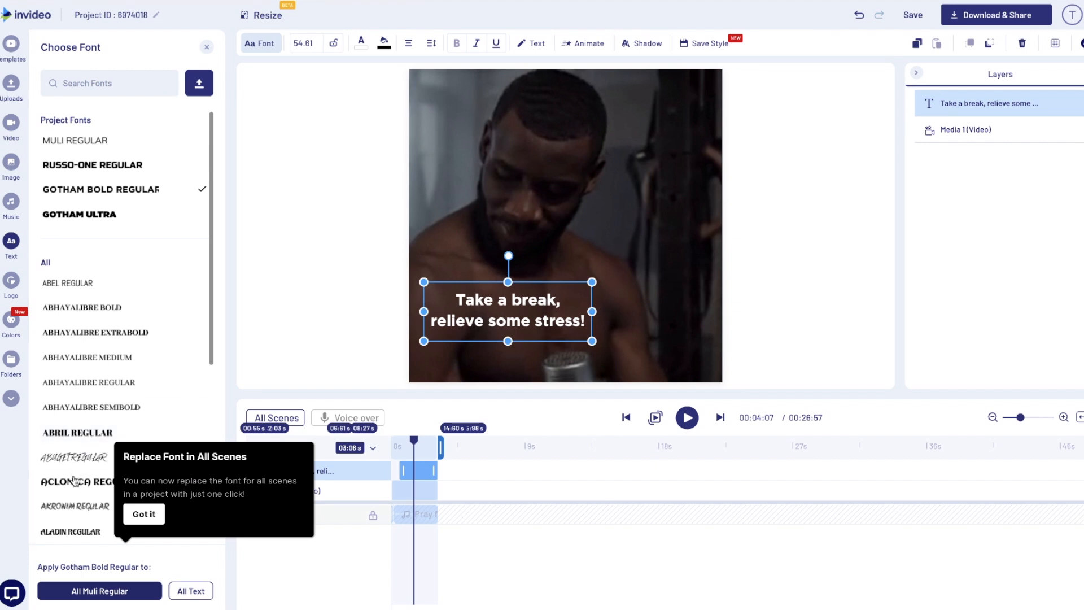
left_click(74, 457)
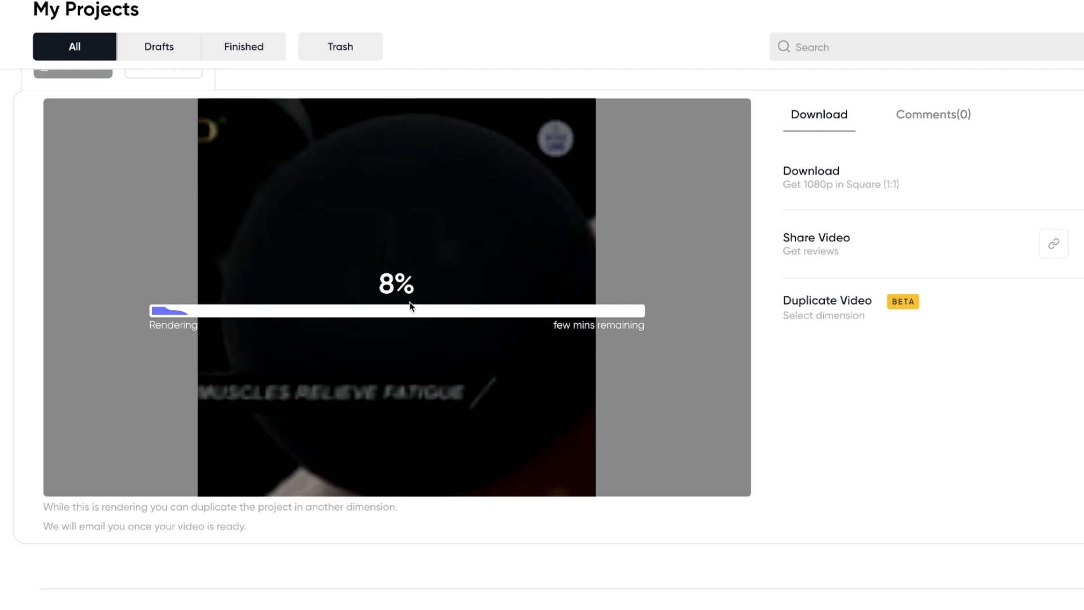
Step: Check the ad's rendering progress in InVideo's My Projects, and switch to the Google Docs outline to review all five steps
scroll(425, 297, "up", 1)
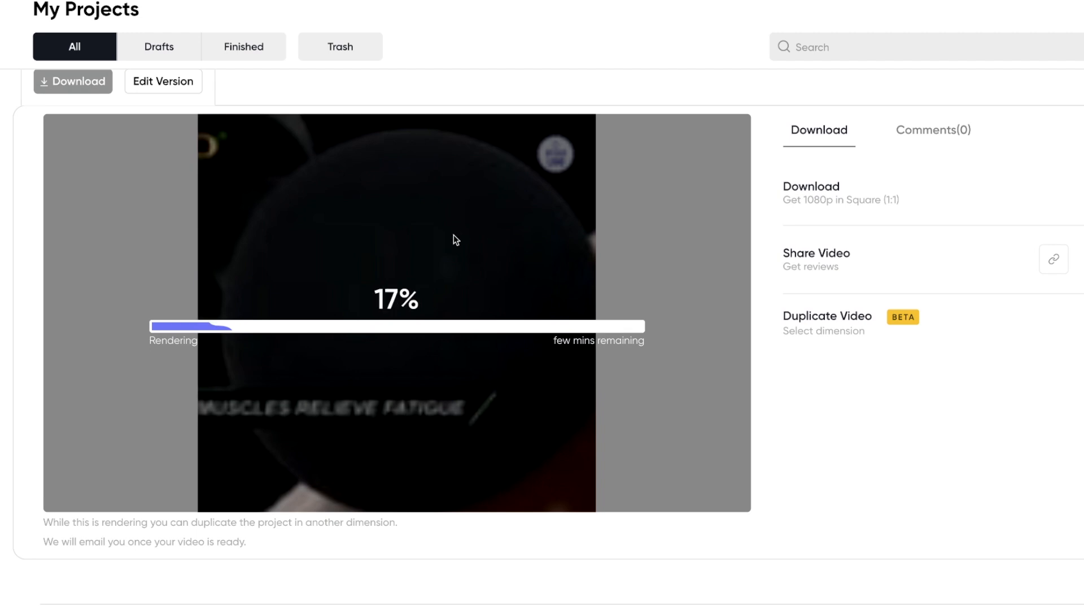
scroll(453, 234, "up", 1)
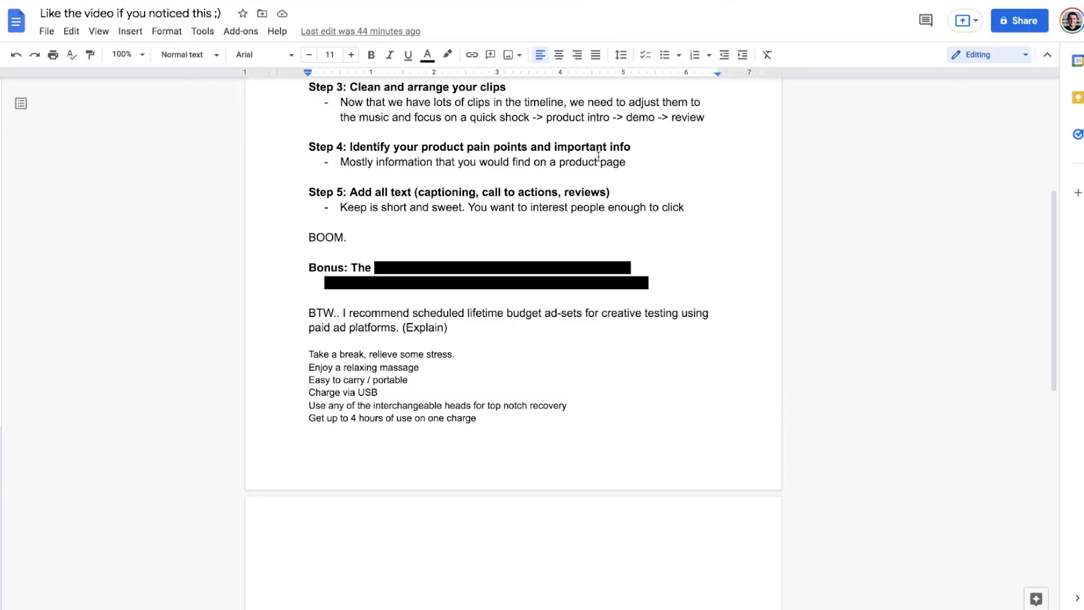
scroll(598, 155, "up", 3)
scroll(598, 155, "up", 5)
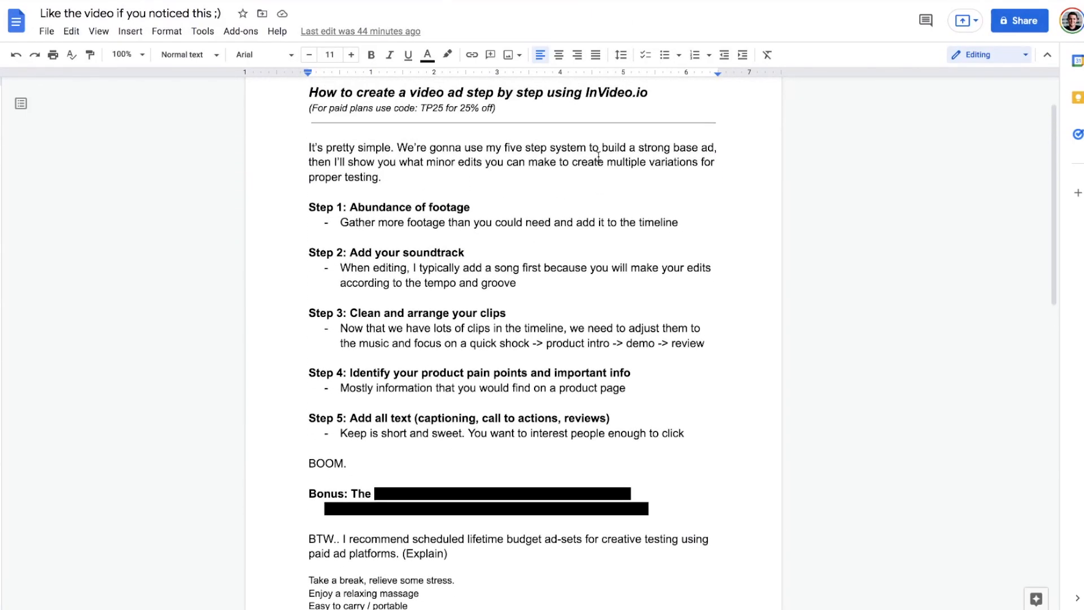
scroll(598, 156, "up", 1)
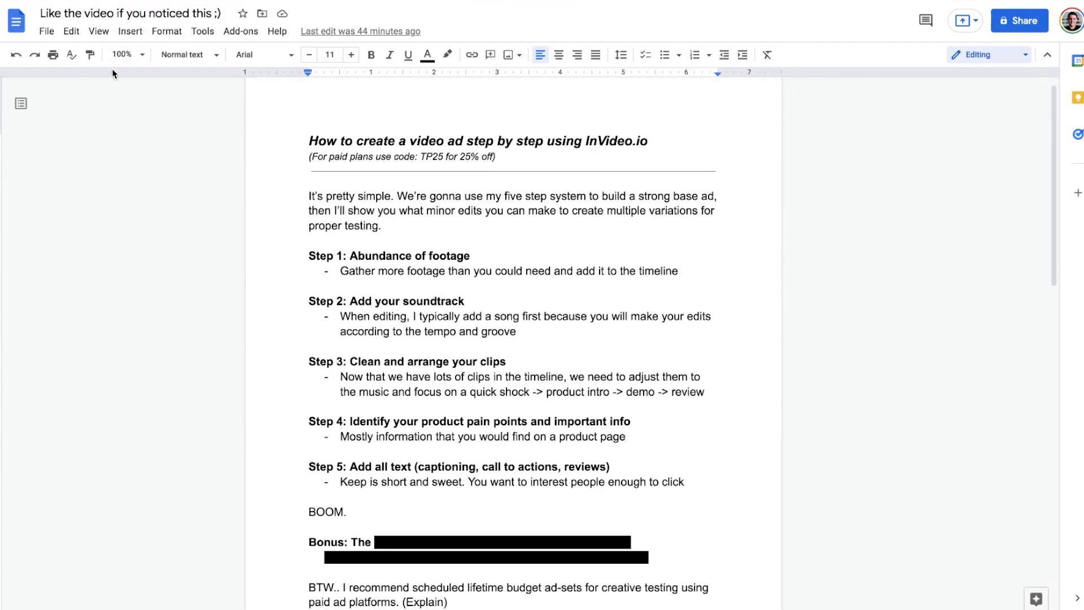
scroll(191, 135, "down", 2)
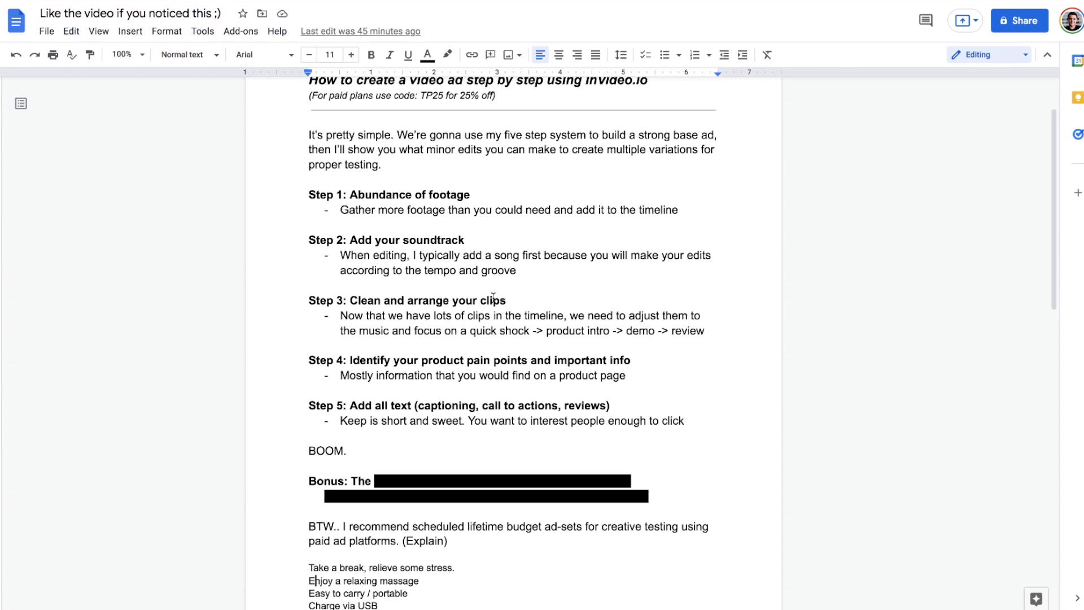
Step: Remove the black highlight covering the Bonus heading and bullet, and select "The more variations the better" to point it out
scroll(493, 298, "down", 2)
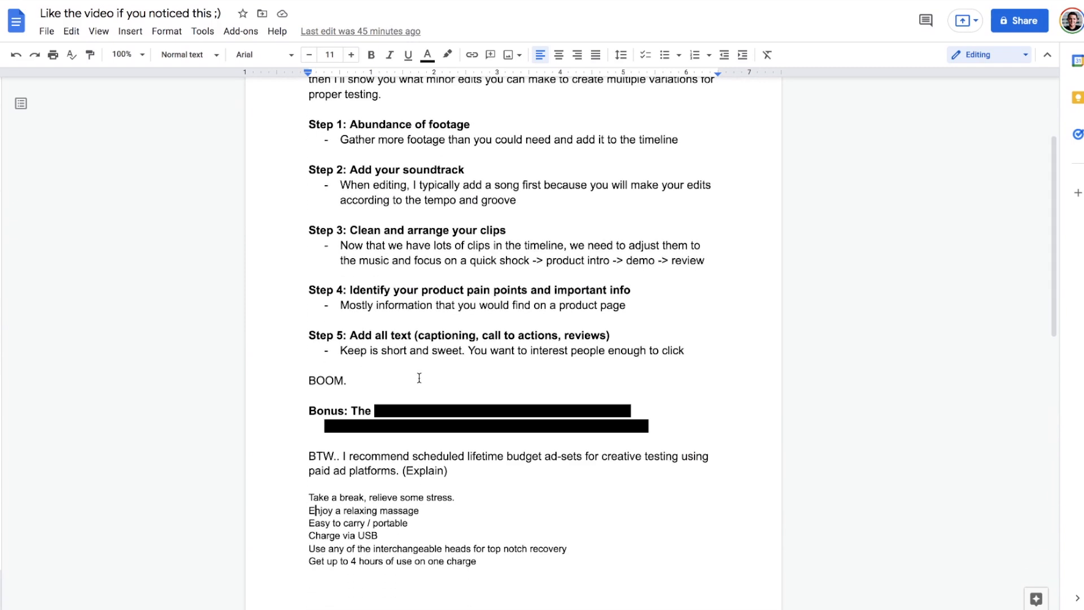
left_click_drag(649, 426, 346, 411)
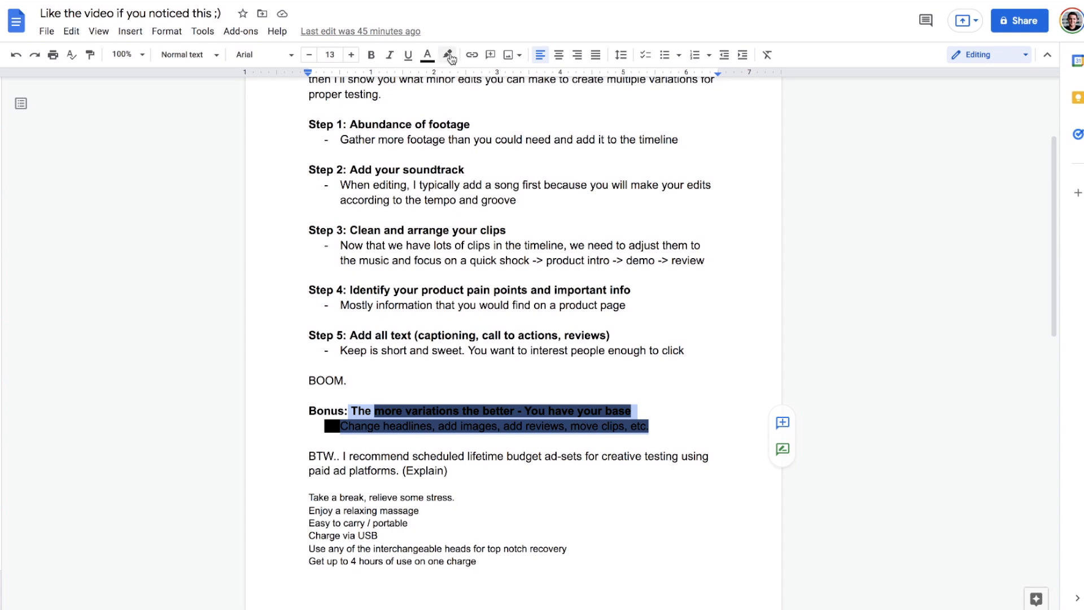
left_click(447, 55)
left_click(480, 243)
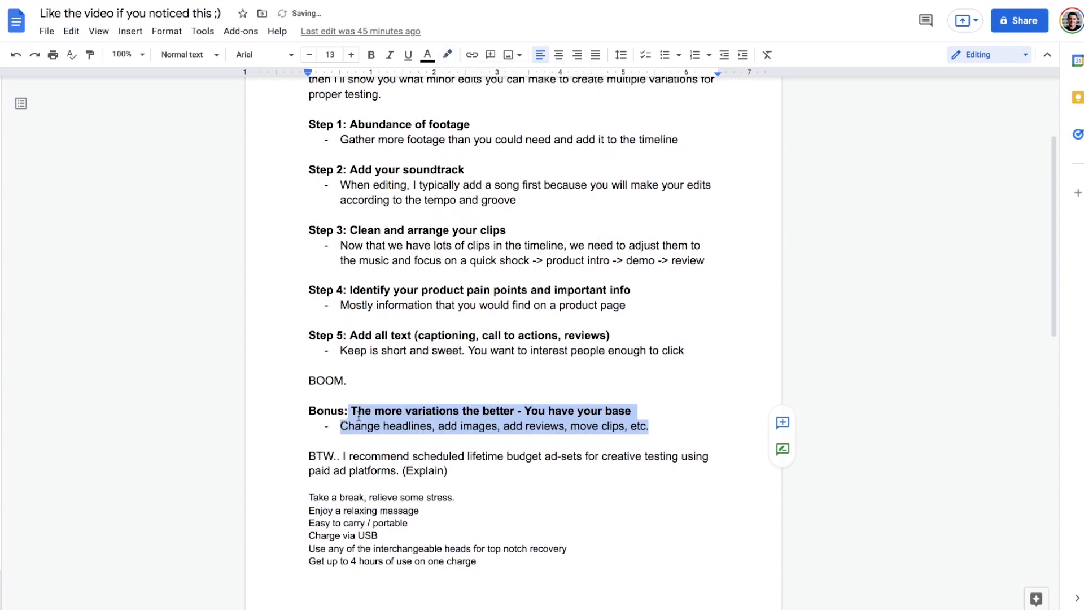
left_click(358, 416)
left_click_drag(349, 410, 529, 405)
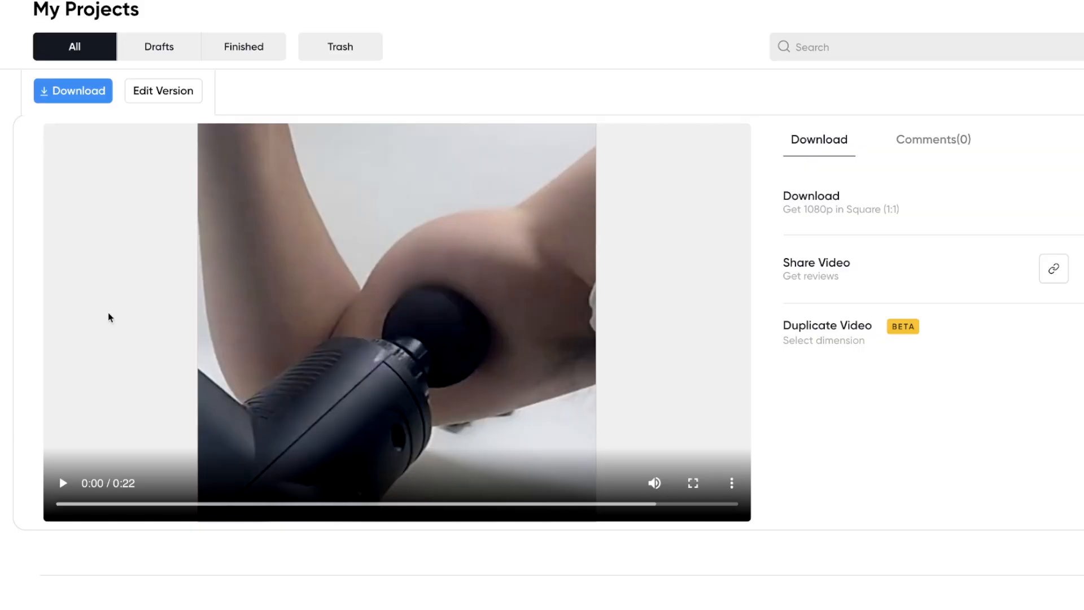
Step: Switch to InVideo's My Projects, download the rendered massage gun ad and scrub back and forth through its preview
scroll(108, 313, "up", 1)
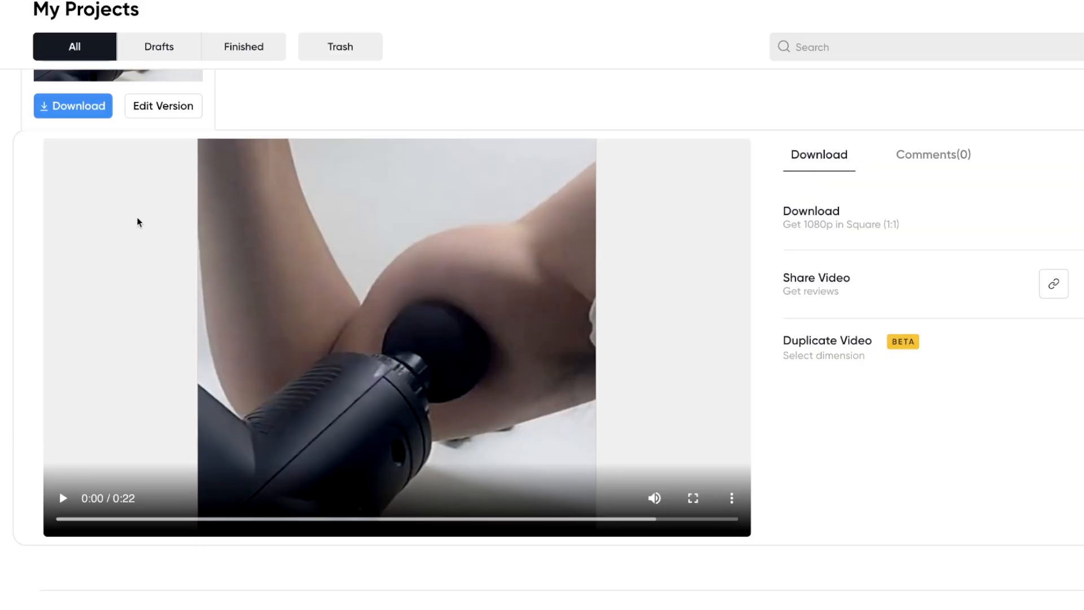
left_click(80, 109)
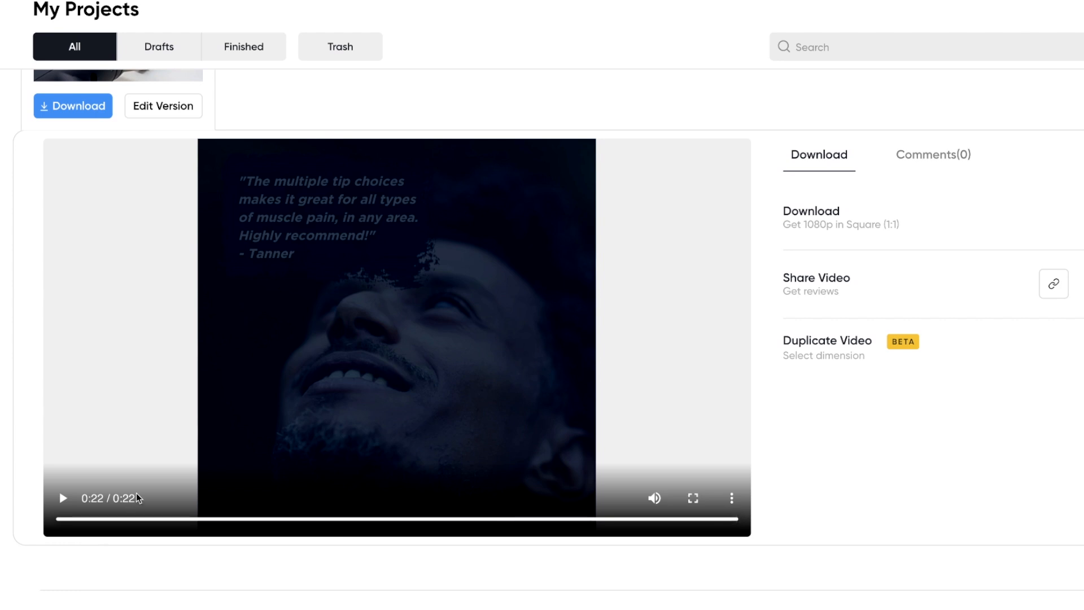
left_click_drag(126, 518, 594, 519)
left_click_drag(411, 524, 114, 514)
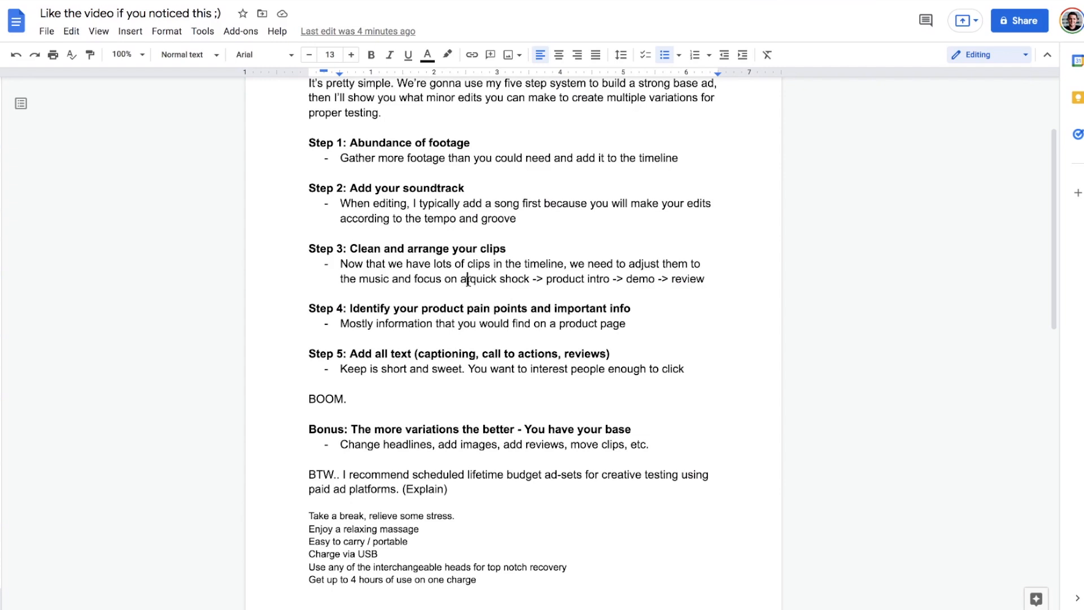
Step: Switch to the Google Docs outline and go through the Step 3 clip order by selecting quick shock, product intro, demo and review
left_click_drag(467, 281, 610, 280)
left_click(543, 280)
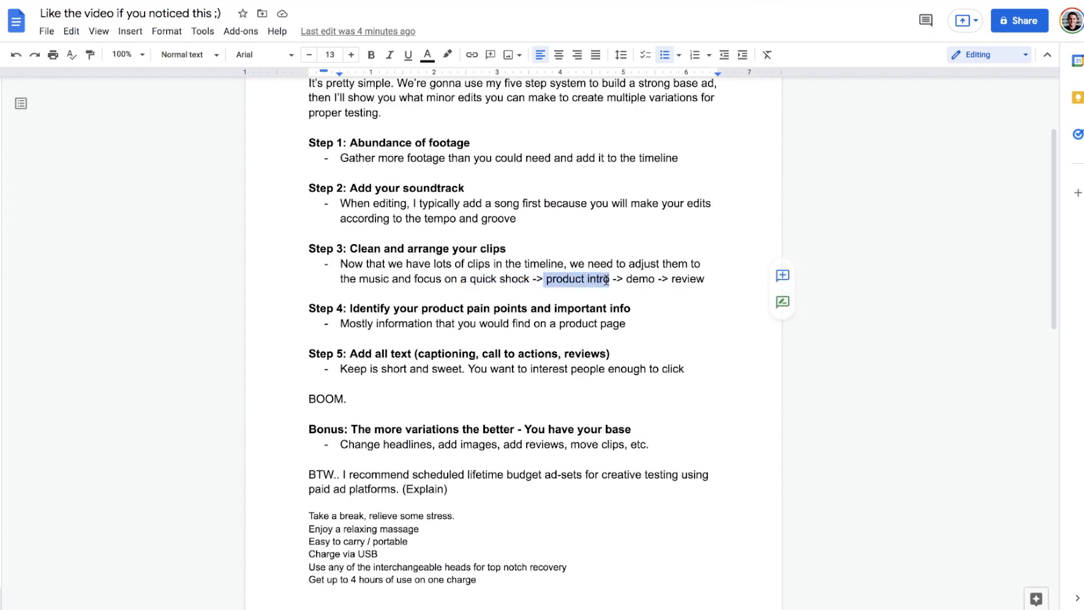
left_click(631, 280)
double_click(631, 281)
left_click(631, 280)
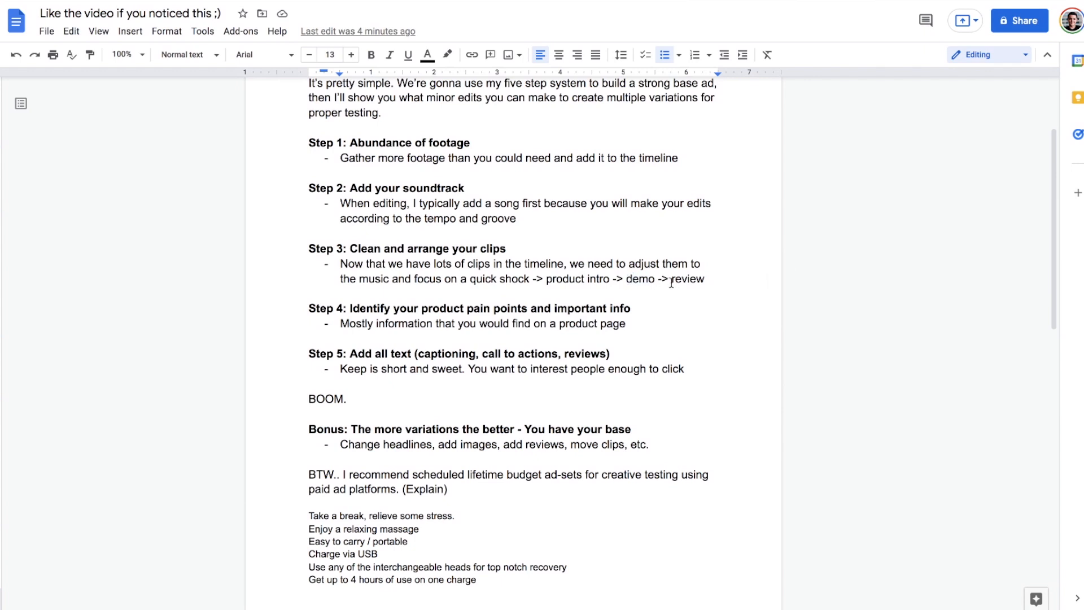
left_click_drag(671, 281, 697, 284)
left_click(698, 282)
Step: Review the Bonus section's list of ad variation ideas, and switch to InVideo to scrub the opening of the rendered ad
scroll(699, 282, "down", 1)
left_click_drag(303, 413, 699, 423)
left_click(668, 428)
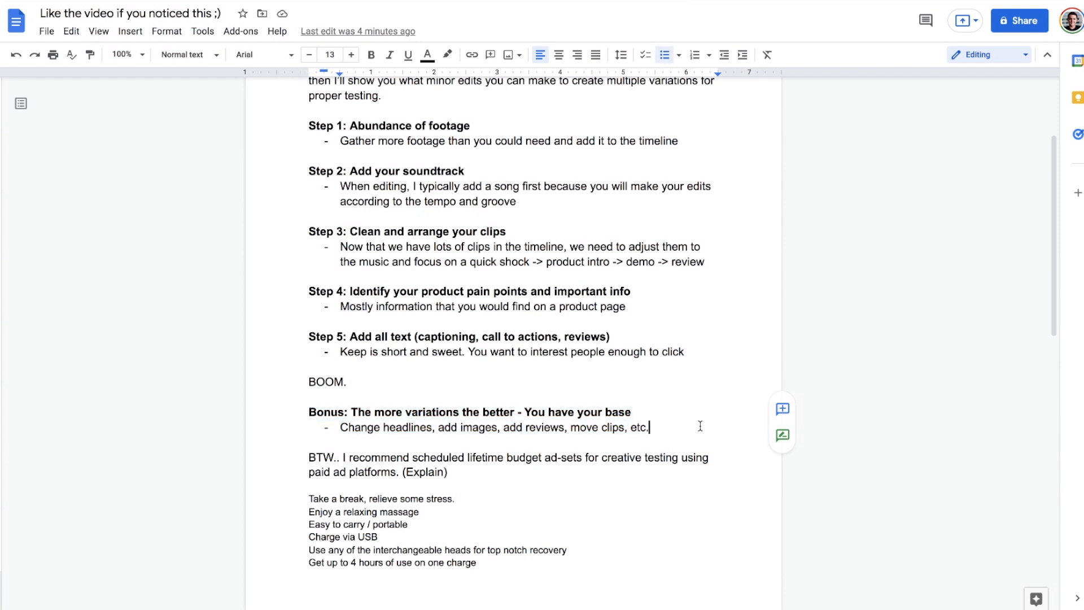
left_click_drag(656, 423, 342, 430)
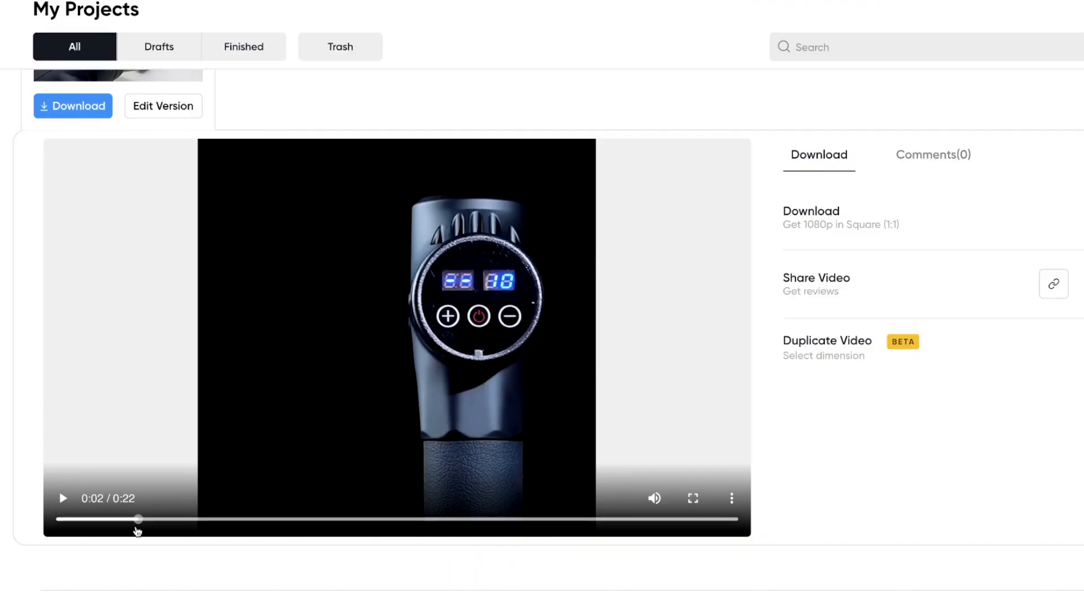
mouse_move(137, 531)
left_mouse_down()
mouse_move(58, 533)
mouse_move(203, 544)
mouse_move(402, 527)
mouse_move(264, 520)
mouse_move(153, 538)
left_mouse_up()
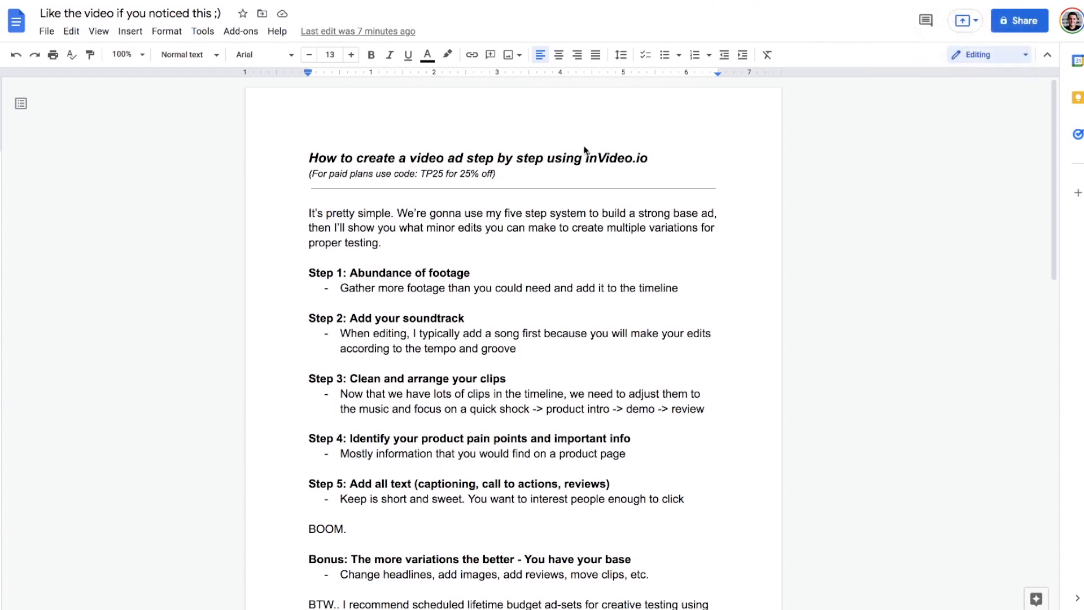
Step: Select Steps 1 through 5 in the outline, view InVideo's monthly plan pricing, and return to the outline to clear the selection
left_click_drag(700, 499, 309, 273)
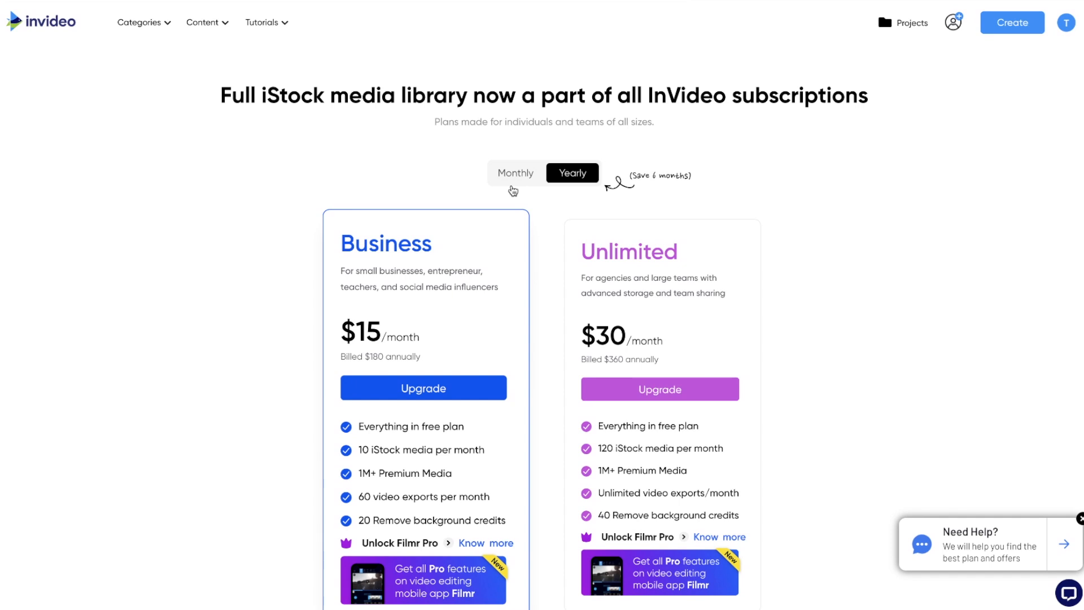
left_click(515, 184)
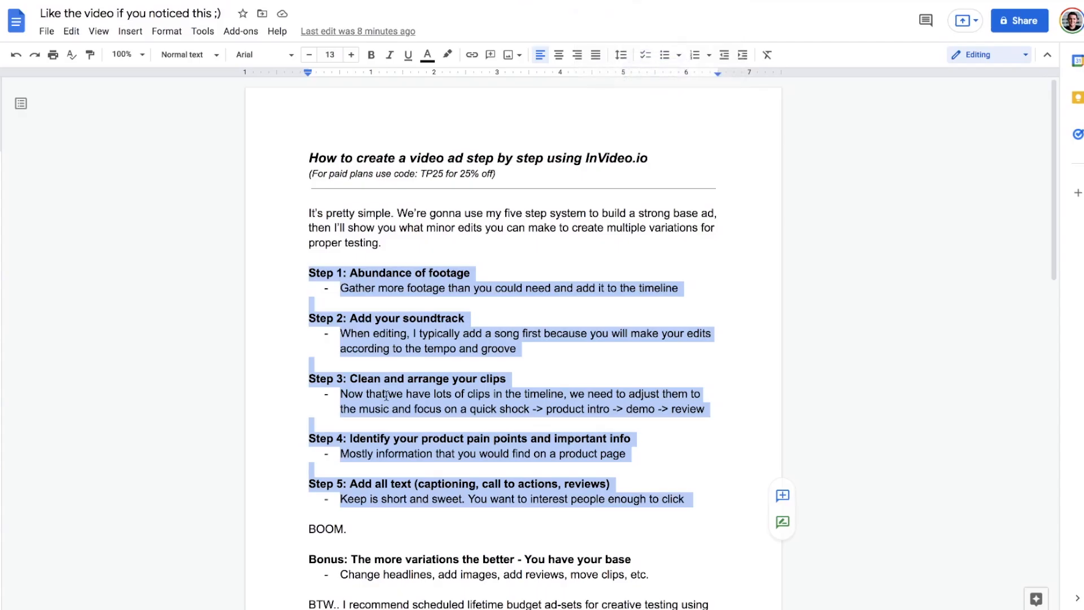
left_click(386, 395)
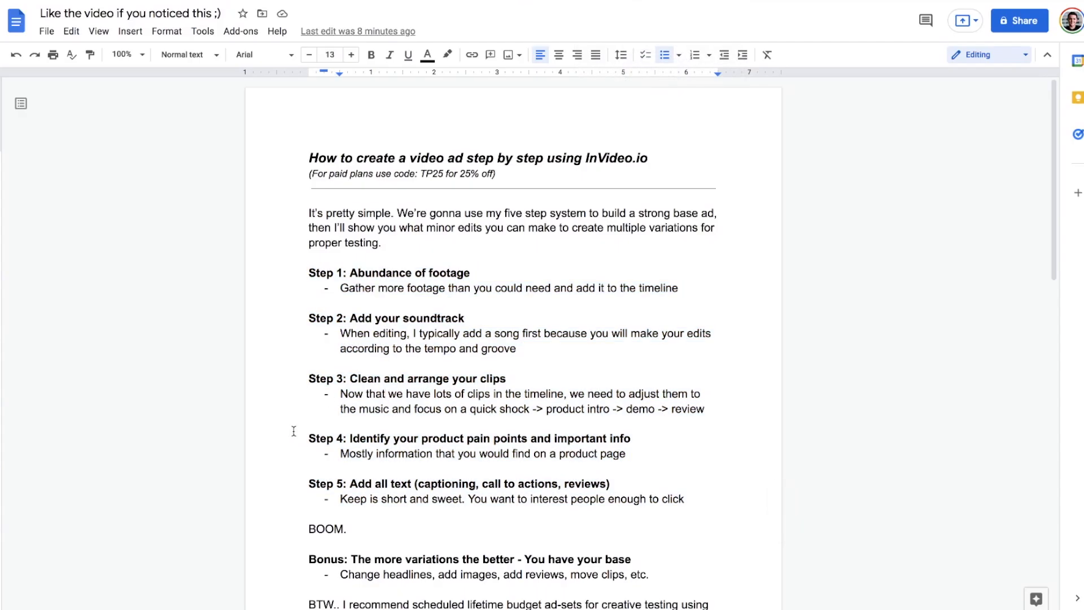